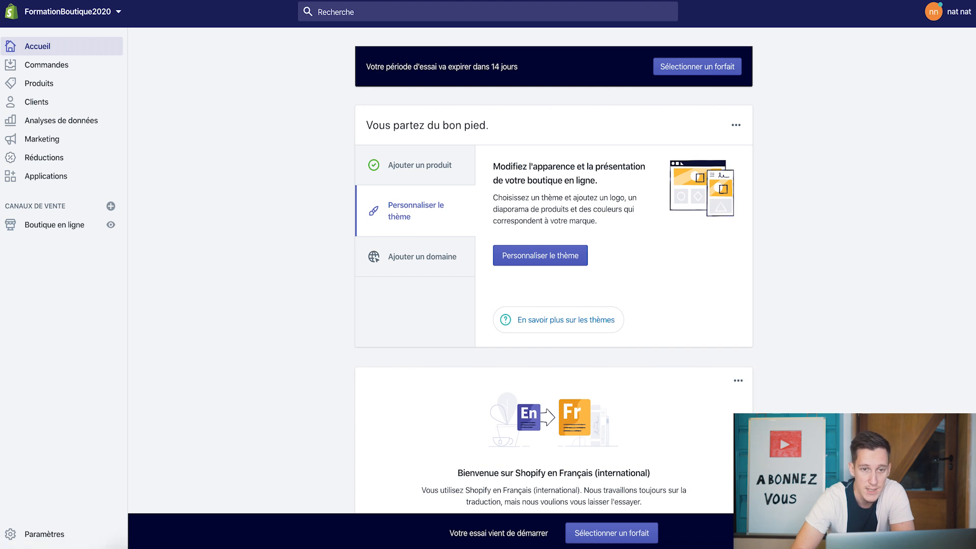
Step: Search Google for "canva logo" in a new browser tab
key(super+t)
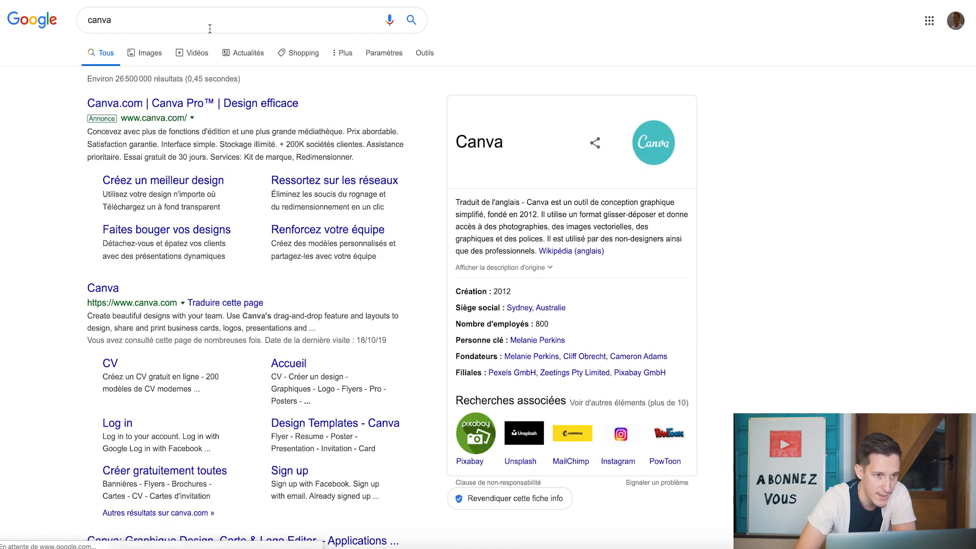
click(211, 28)
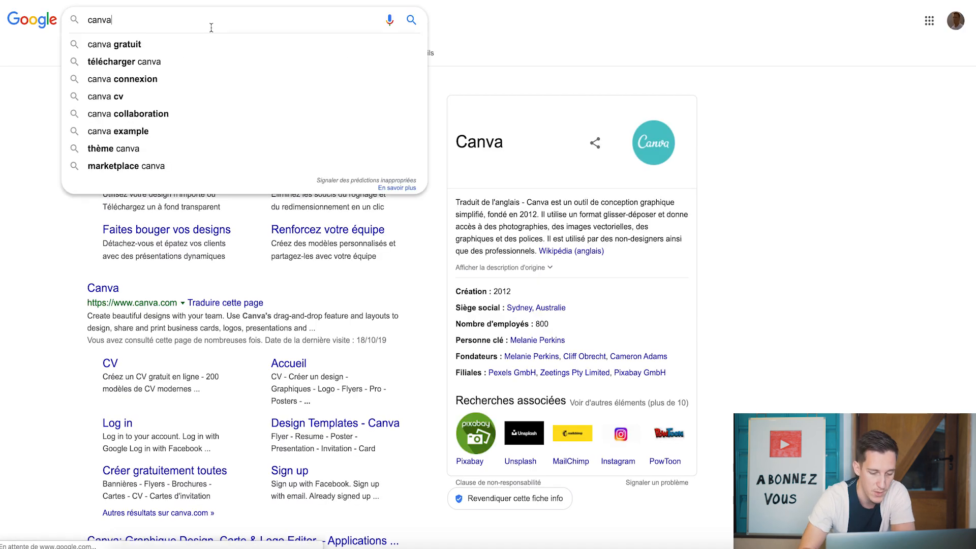
text(logo)
key(Return)
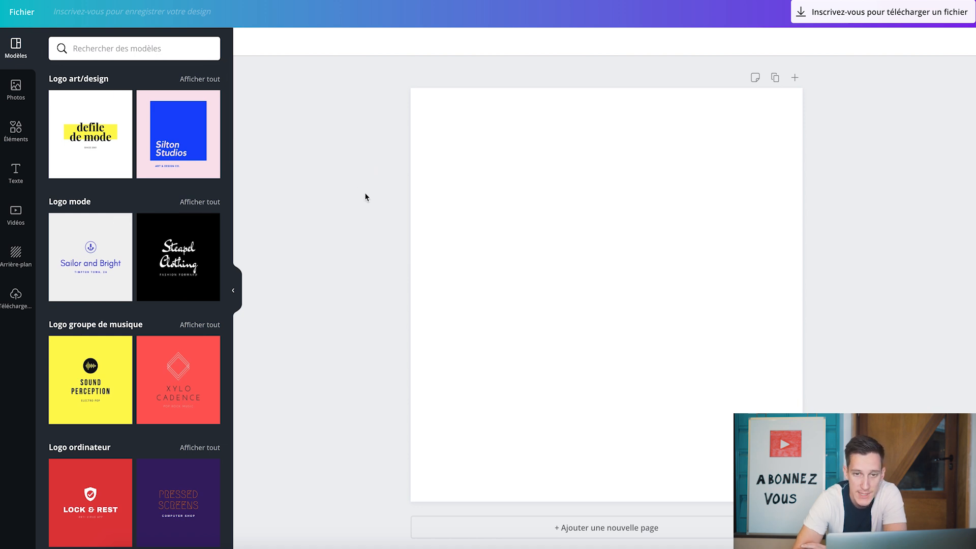
Step: Browse the logo templates and apply the "soisson" hardware & tools template to the blank design
scroll(173, 248, down, 11)
scroll(173, 248, down, 13)
scroll(173, 248, down, 15)
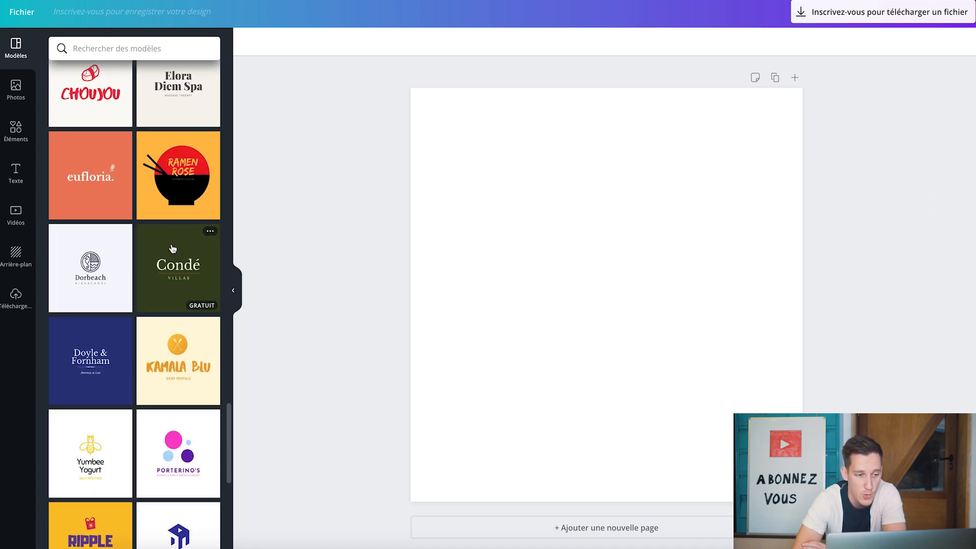
scroll(173, 248, up, 1)
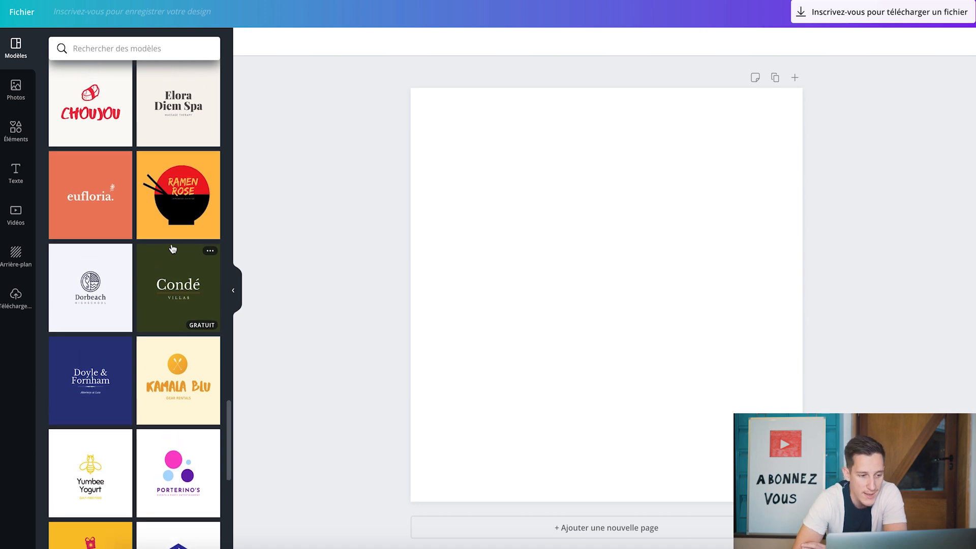
scroll(173, 248, down, 2)
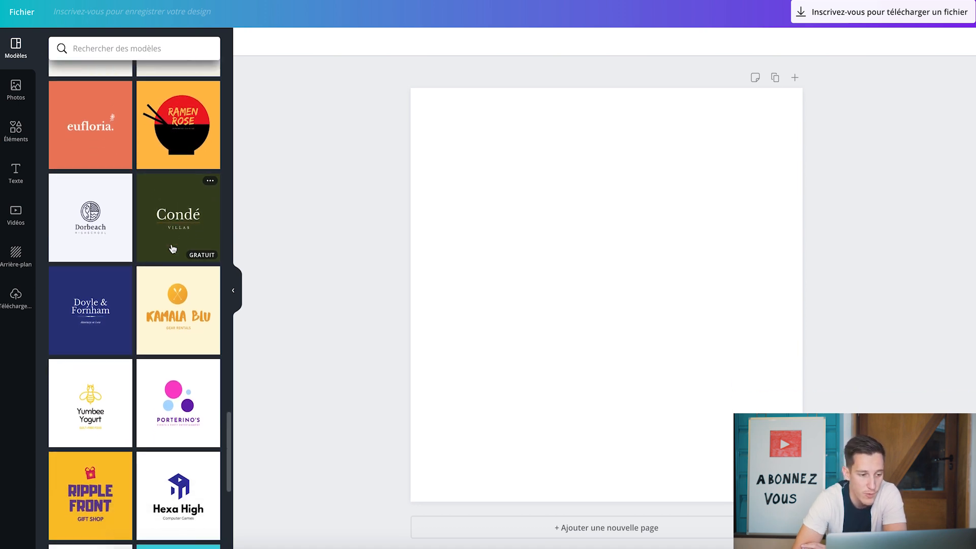
scroll(173, 248, down, 1)
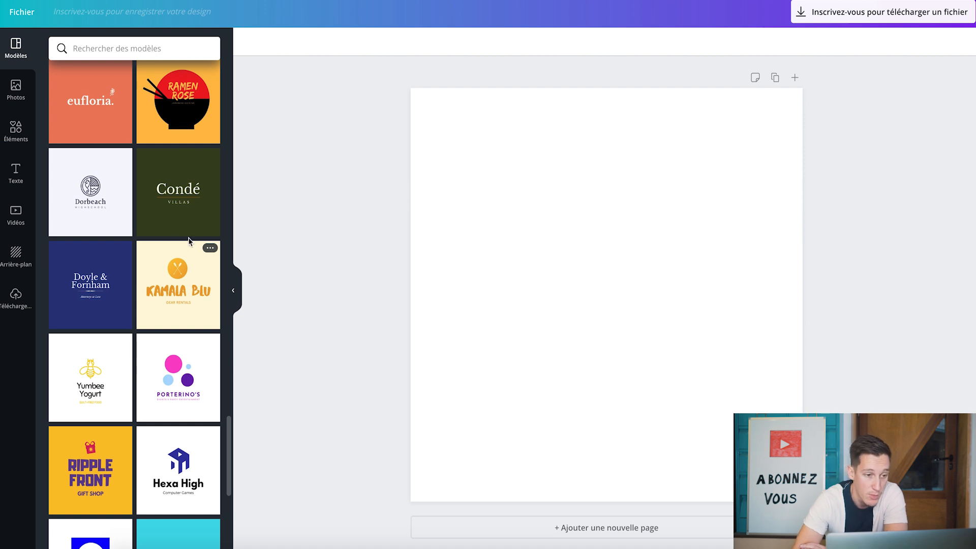
scroll(151, 242, down, 6)
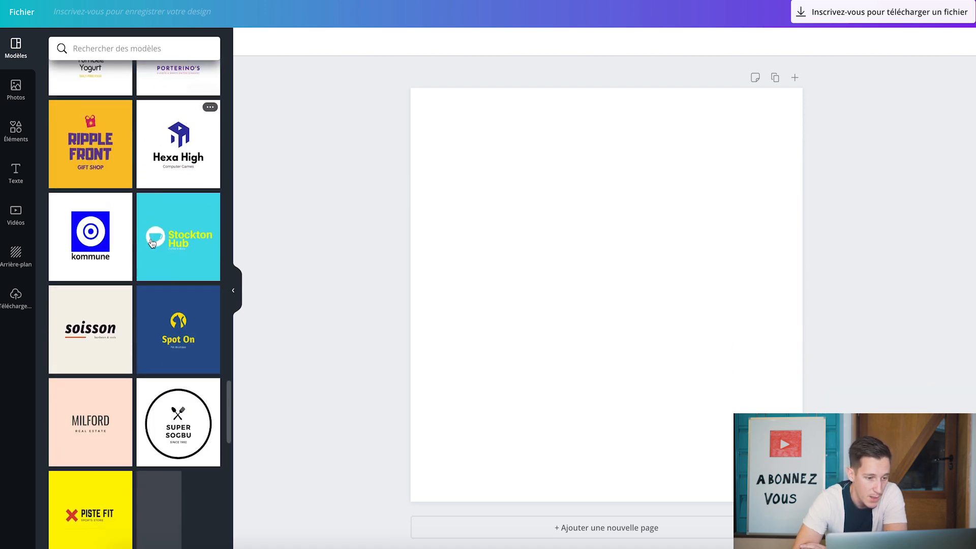
scroll(152, 244, up, 4)
scroll(152, 243, down, 5)
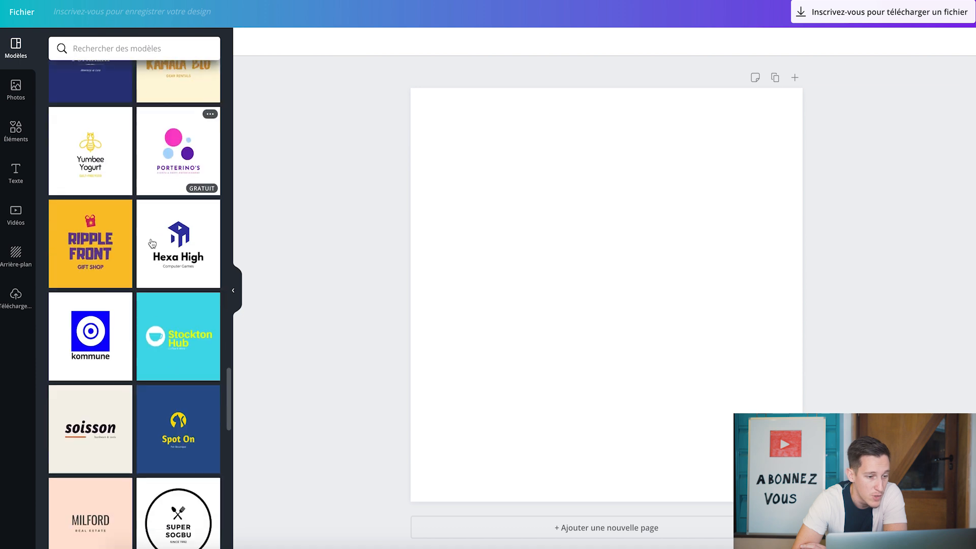
scroll(152, 243, down, 2)
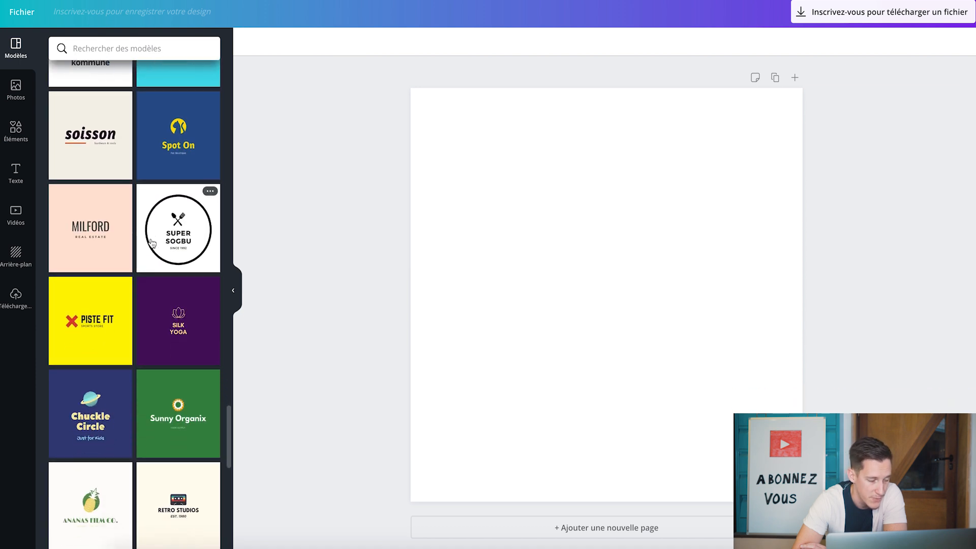
scroll(152, 244, down, 2)
scroll(152, 244, up, 8)
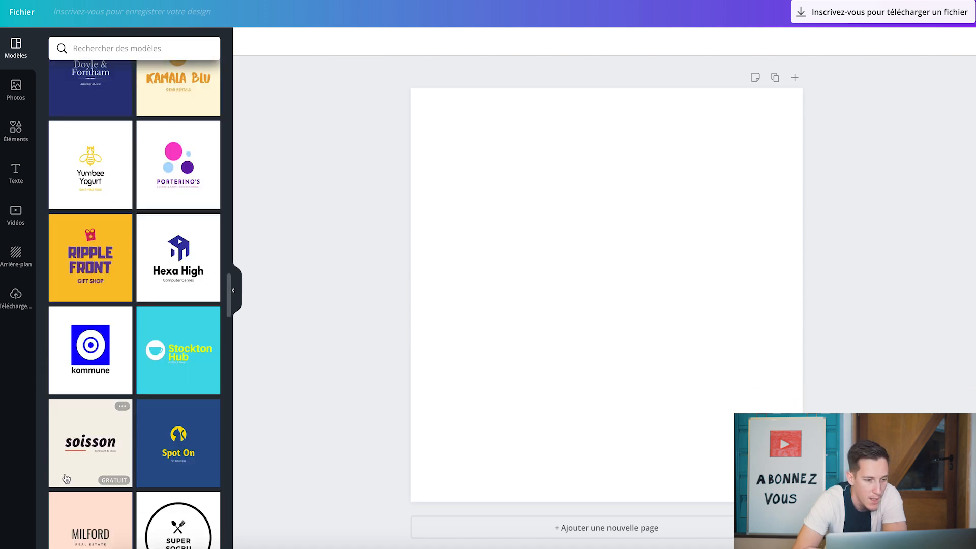
click(93, 460)
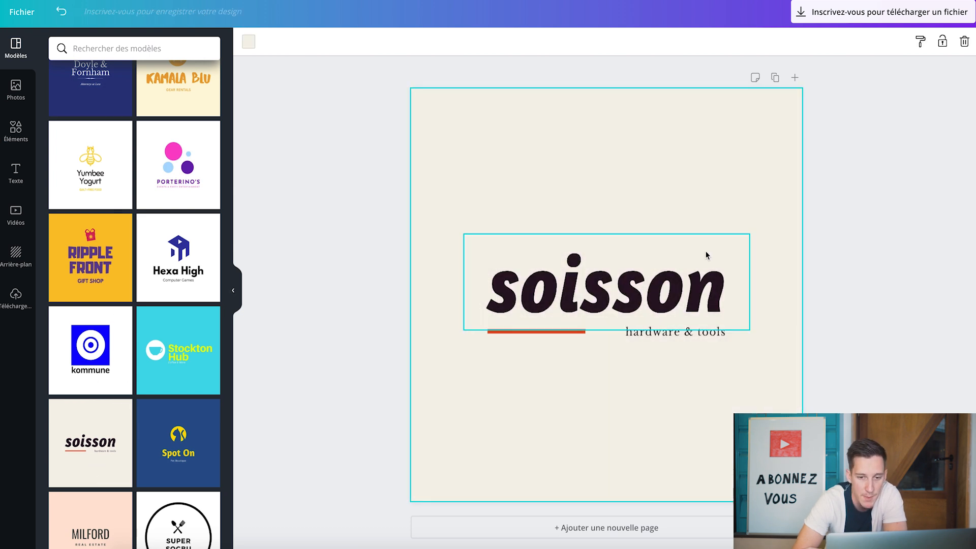
Step: Replace the main logo text "soisson" with "Vapor'Max"
click(680, 282)
click(733, 281)
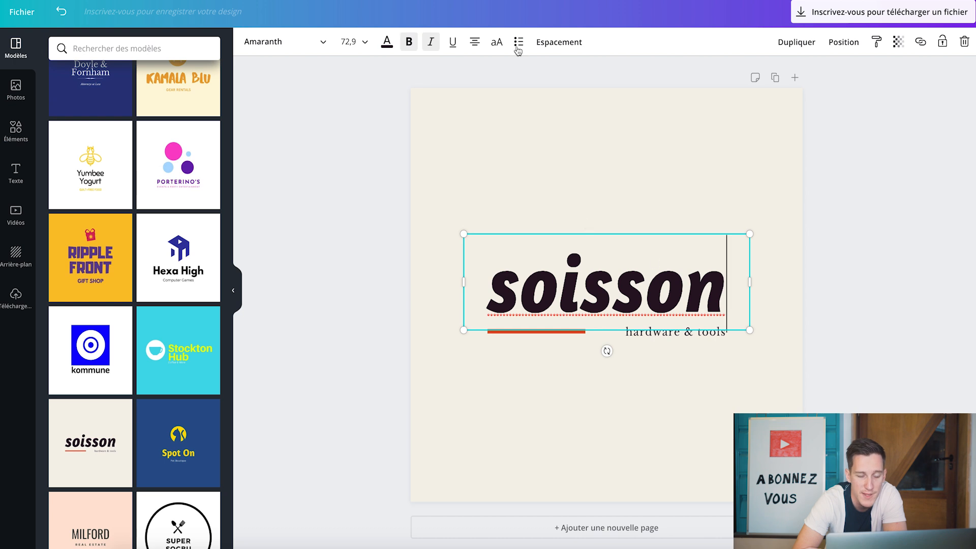
drag(732, 279, 530, 277)
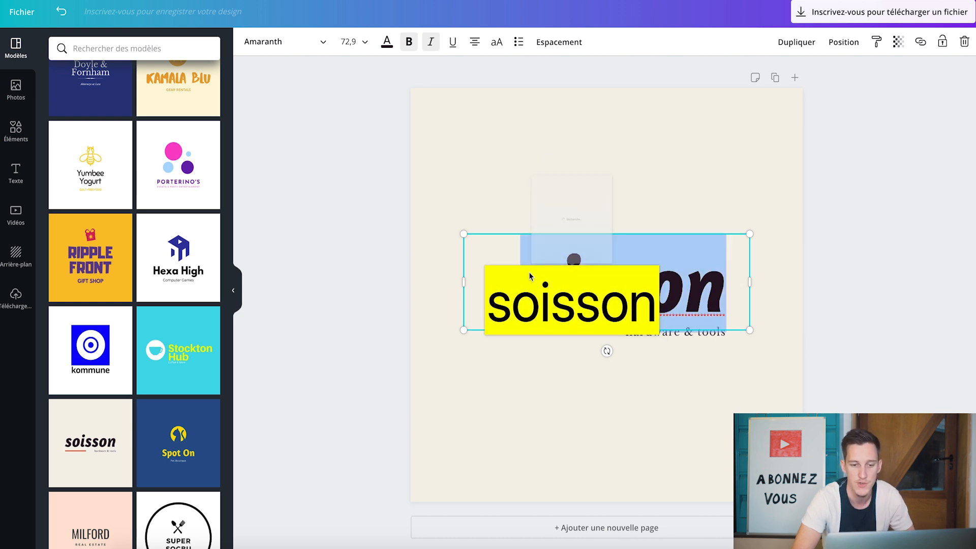
click(701, 292)
key(Right)
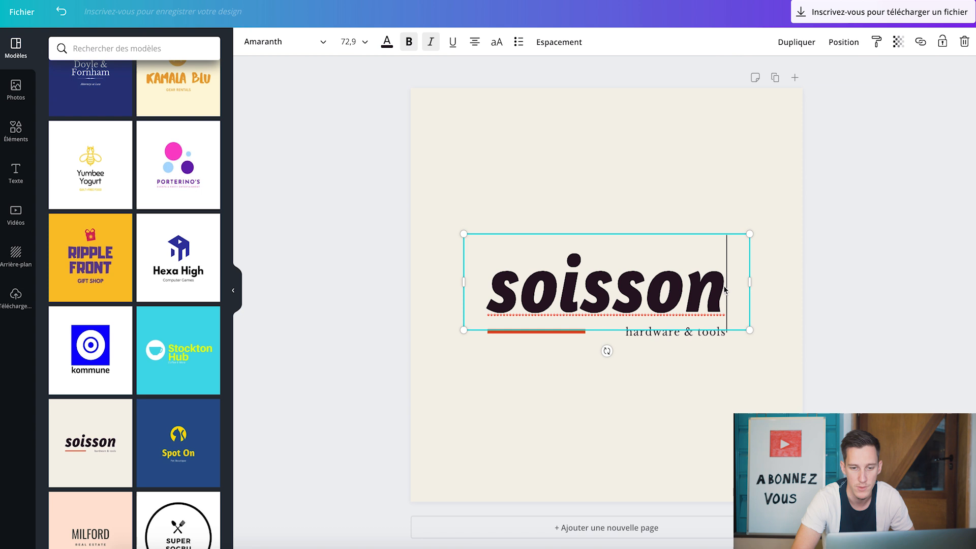
key(BackSpace)
key(BackSpace)
key(BackSpace)
key(BackSpace)
key(BackSpace)
key(BackSpace)
key(BackSpace)
text(Vapor'Mx)
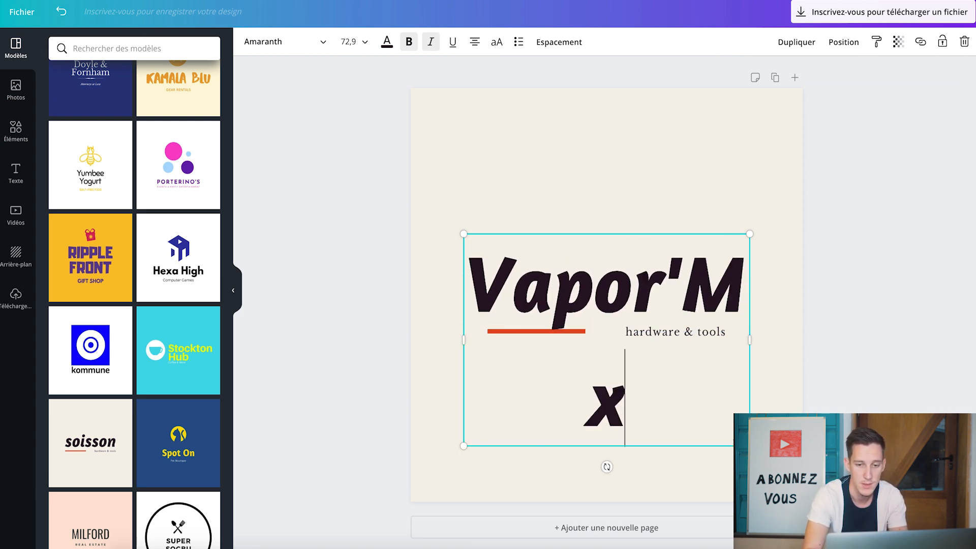
key(BackSpace)
text(ax)
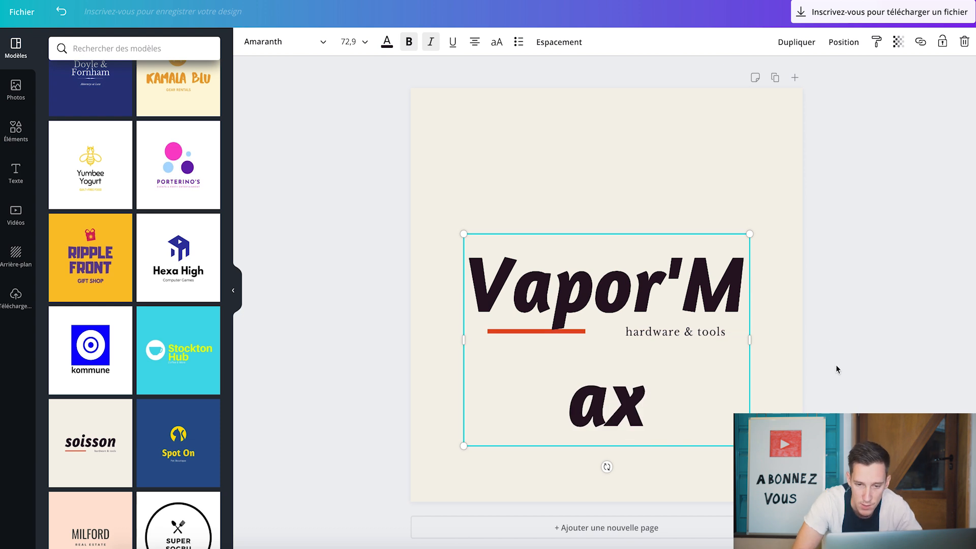
Step: Widen the "Vapor'Max" text box on both sides so the name fits on a single line
drag(748, 336, 797, 336)
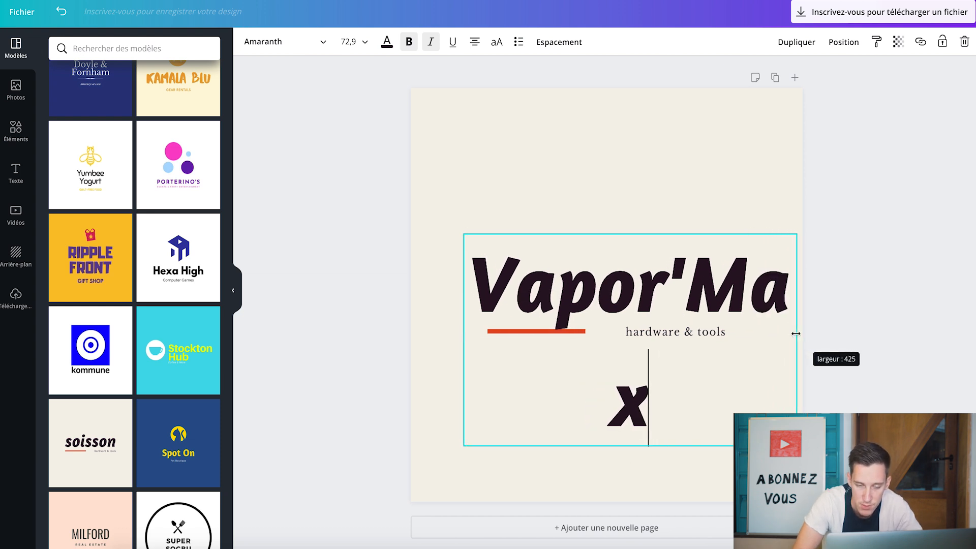
drag(463, 340, 428, 341)
click(594, 402)
Step: Delete the "hardware & tools" tagline and reposition the red line beneath the start of the "Vapor'Max" name
click(661, 340)
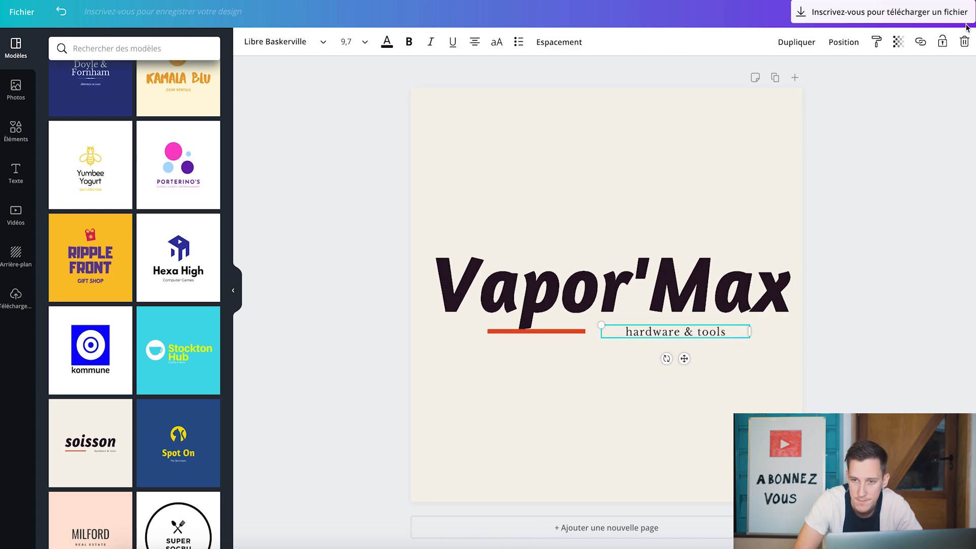
click(965, 42)
drag(581, 331, 560, 341)
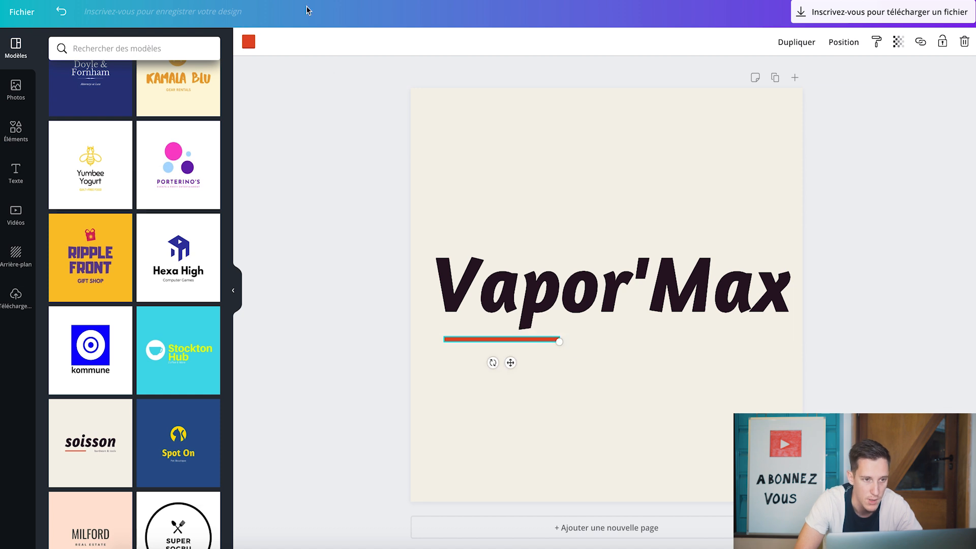
Step: Recolour the underline black and change the beige page background to white
click(248, 41)
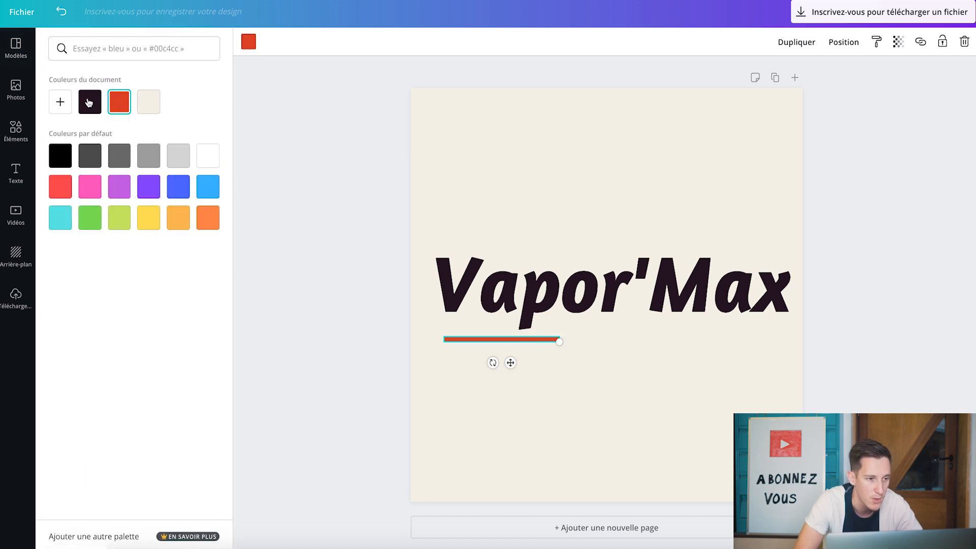
click(61, 153)
click(451, 102)
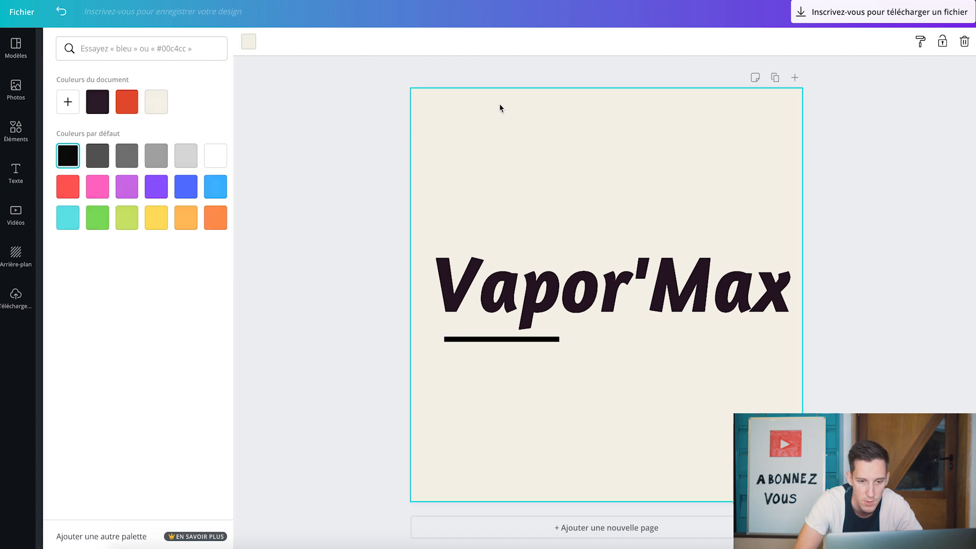
click(250, 43)
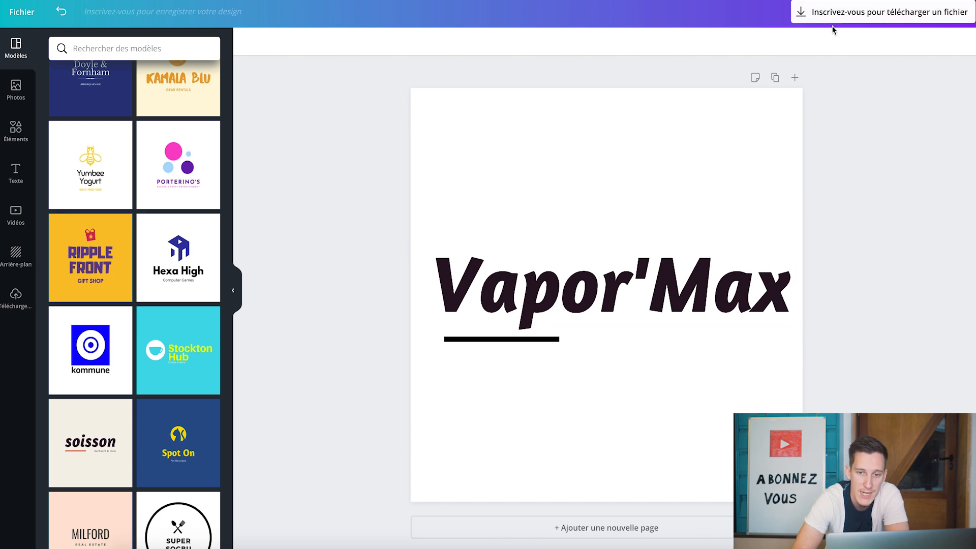
Step: Sign up with Google, download the logo as a PNG file, and dismiss the business card offer
click(861, 18)
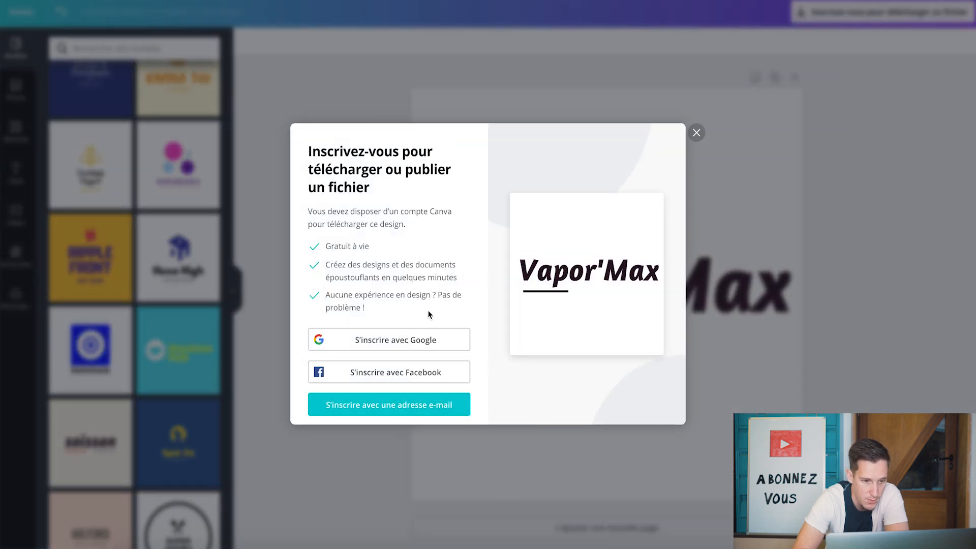
click(406, 344)
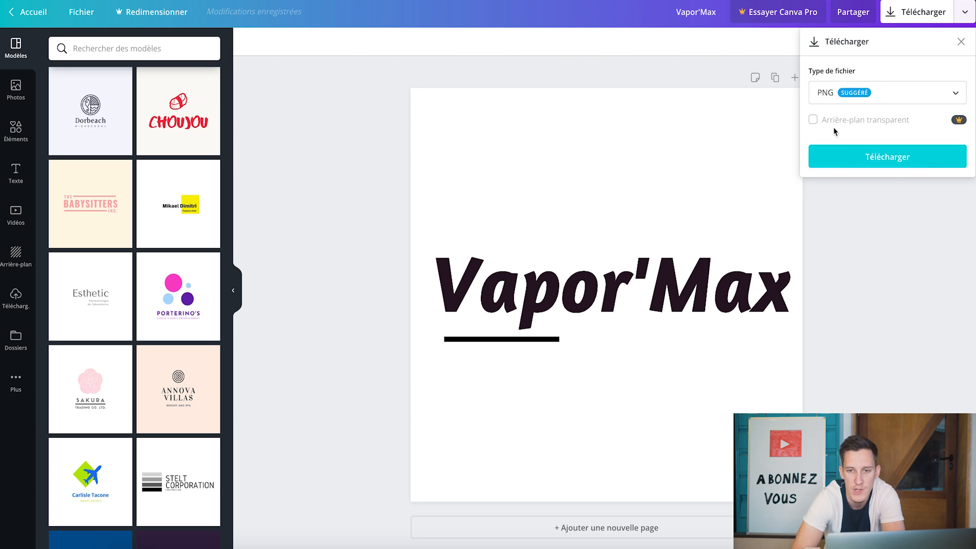
click(861, 164)
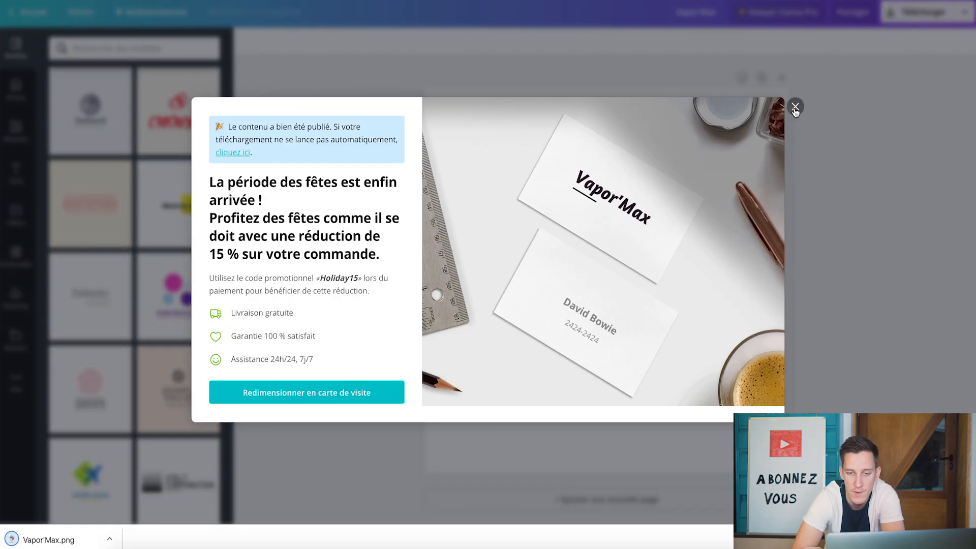
click(795, 106)
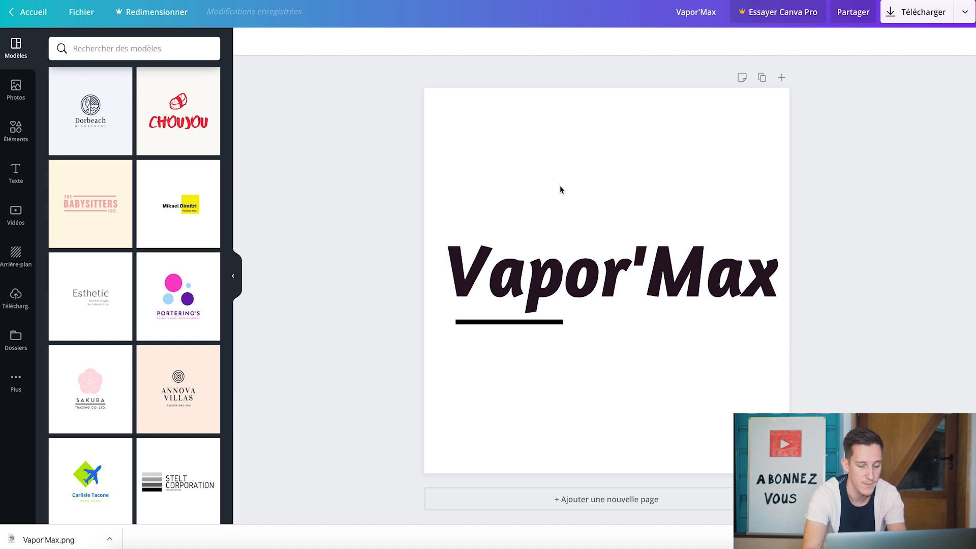
Step: Search the web for "recadrer image png" and open the iLoveIMG Recadrer PNG page
text(recadrer image png)
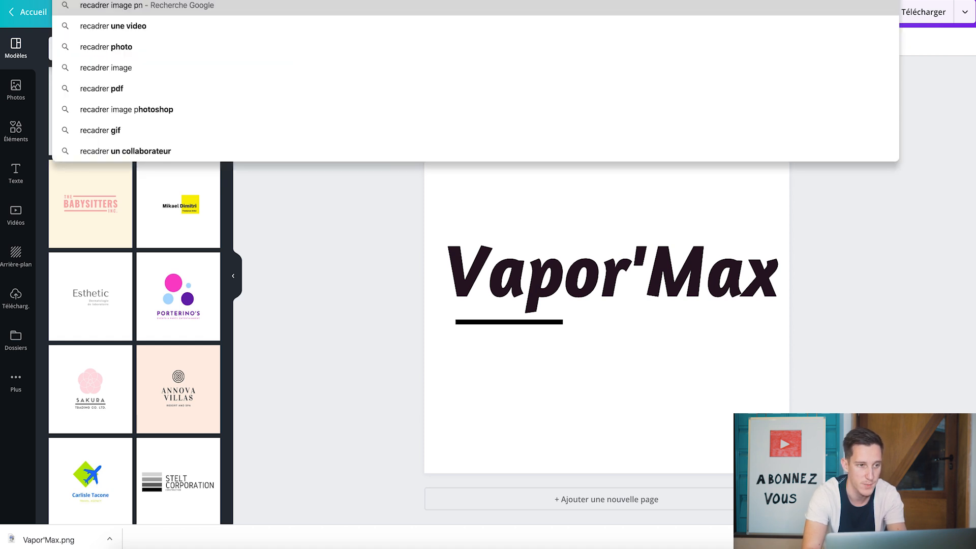
key(Return)
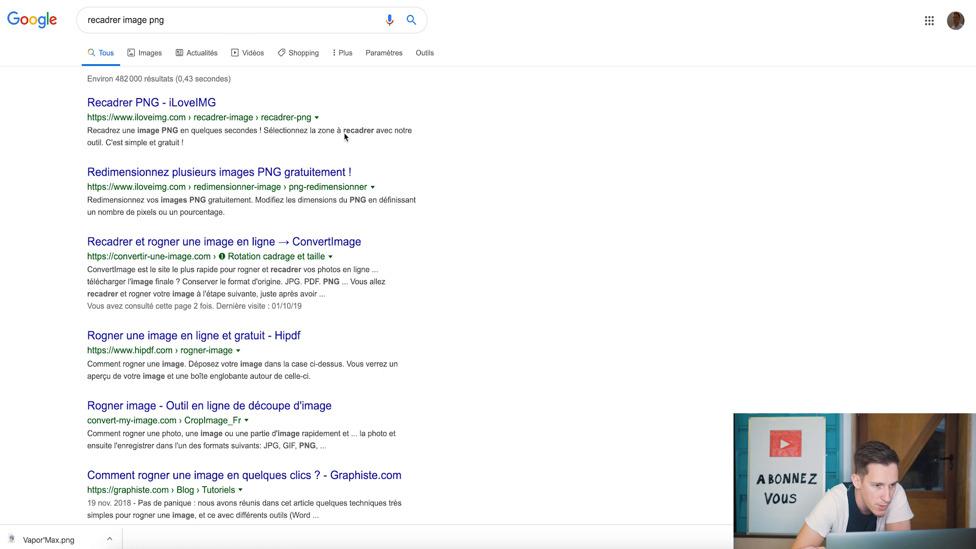
click(196, 102)
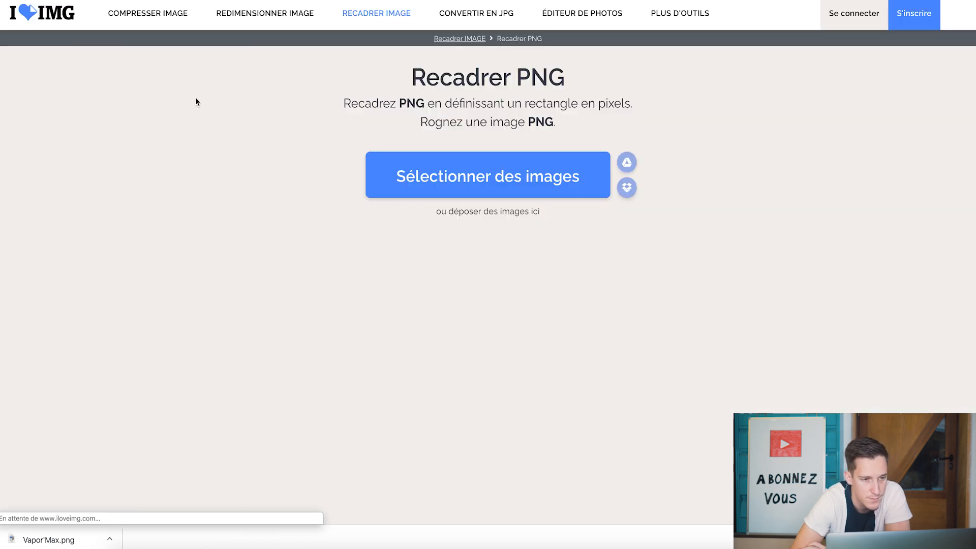
Step: Upload Vapor'Max.png from the Téléchargements folder to the cropping tool and accept the cookie notice
click(431, 167)
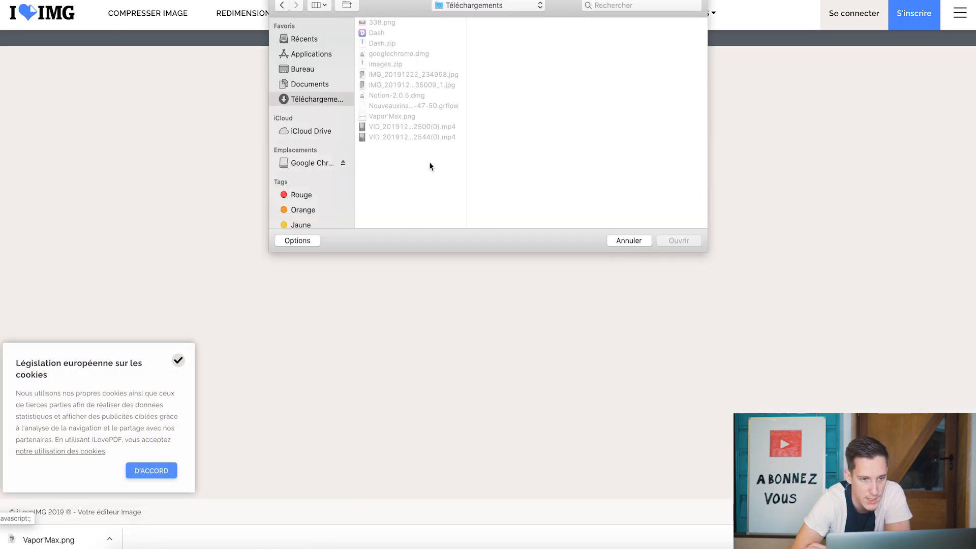
double_click(397, 116)
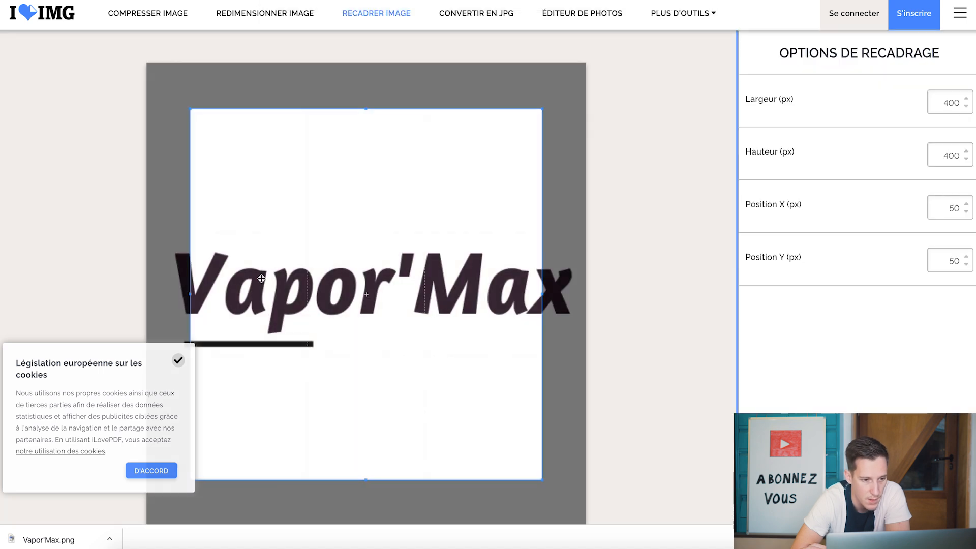
click(152, 465)
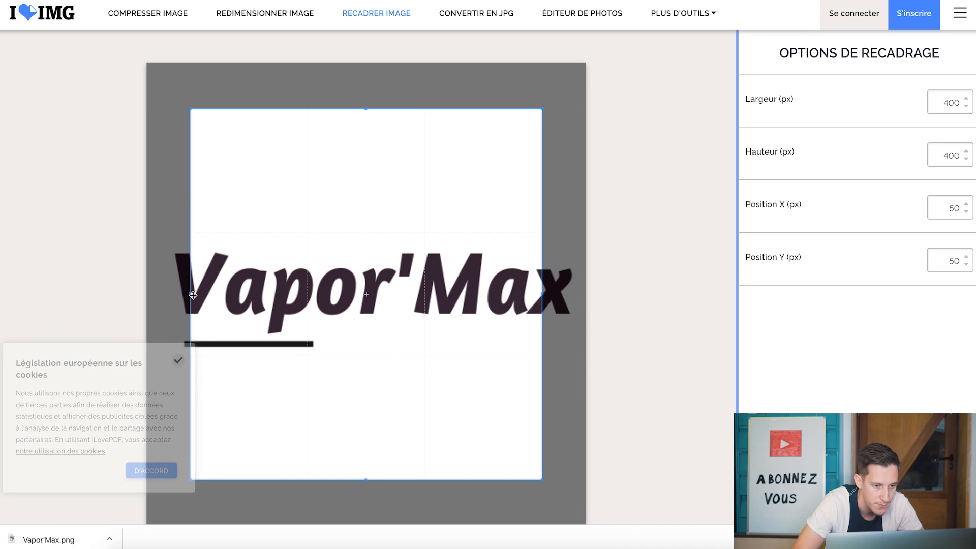
Step: Adjust the crop frame to include the whole "Vapor'Max" logo, crop the image, and download the result
scroll(188, 294, down, 1)
mouse_move(189, 284)
mouse_down()
mouse_move(151, 285)
mouse_move(174, 285)
mouse_up()
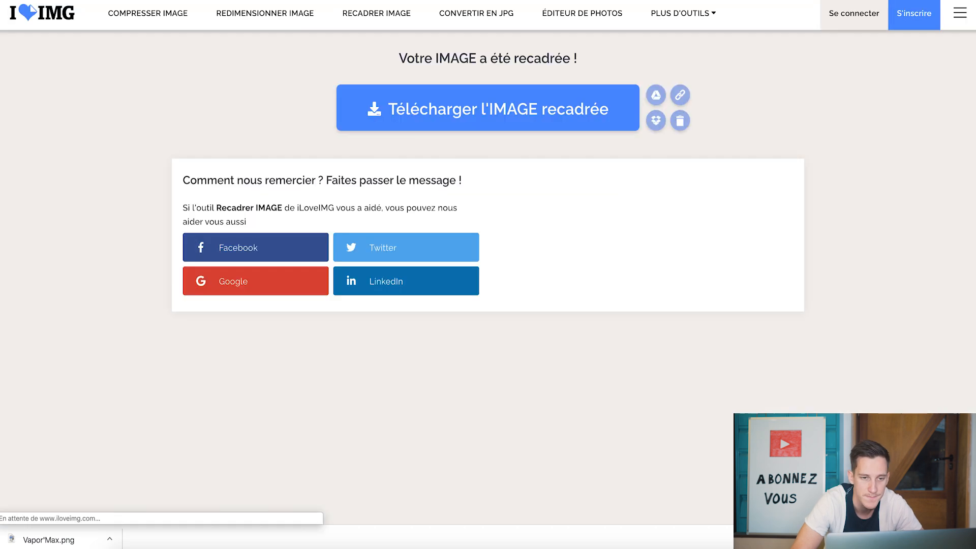
click(545, 125)
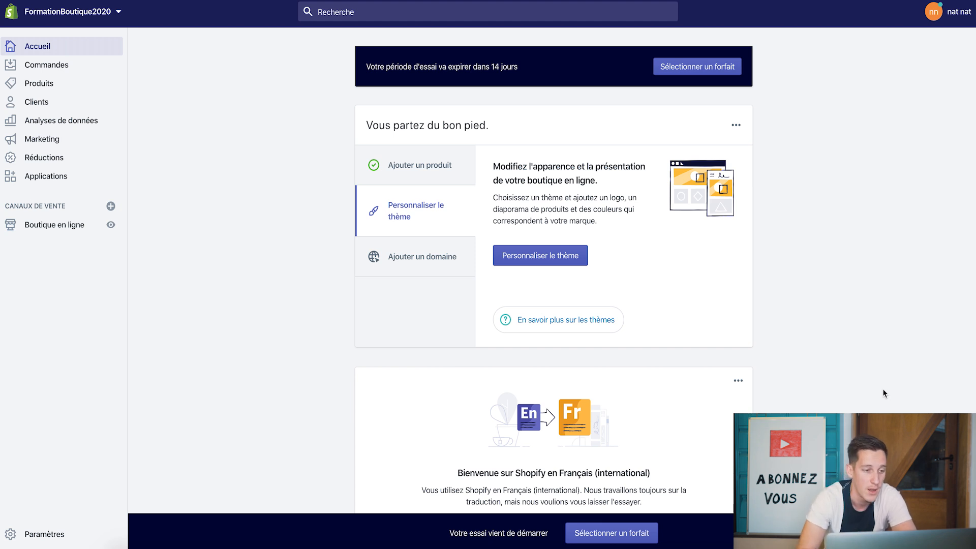
Step: Open the online store's domain purchase page and search for the domain vapormax.com
click(71, 233)
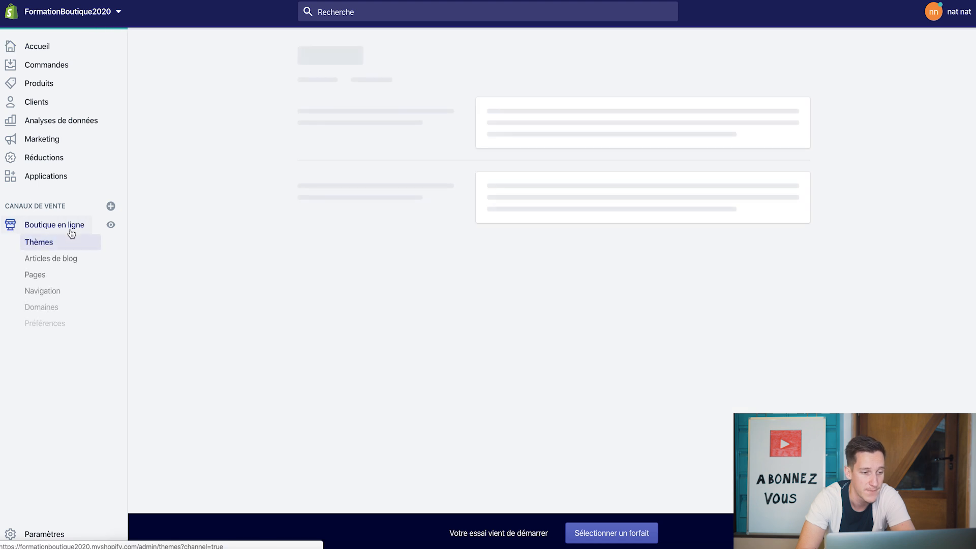
click(52, 311)
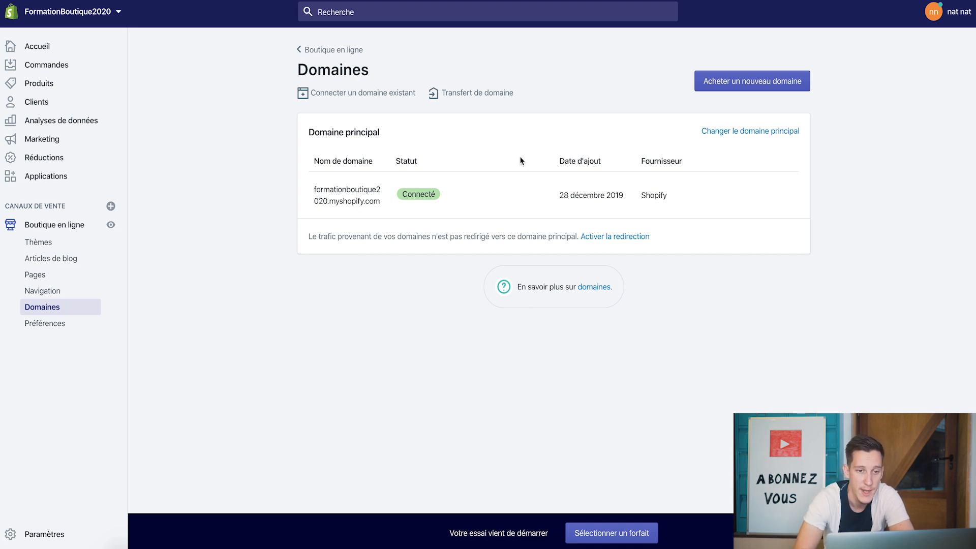
click(751, 86)
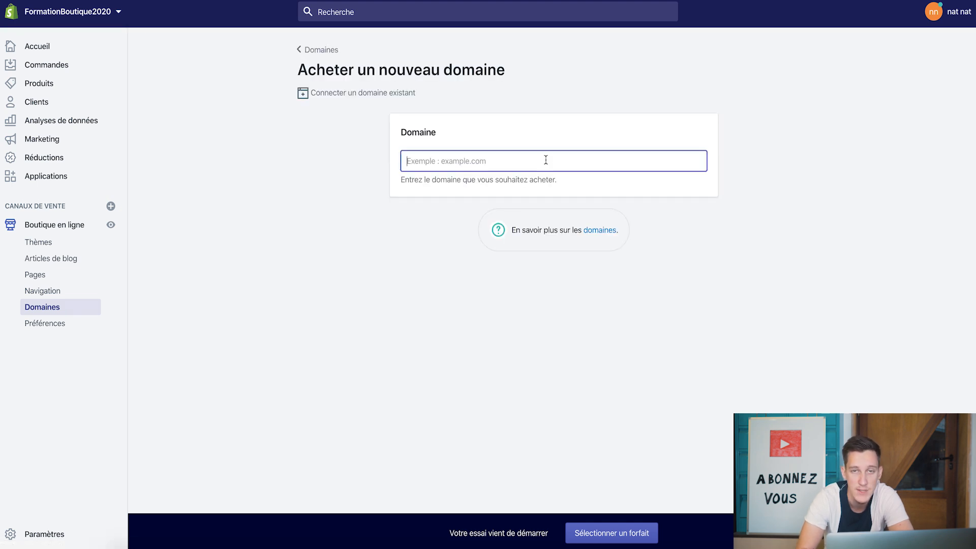
text(vapormax.com)
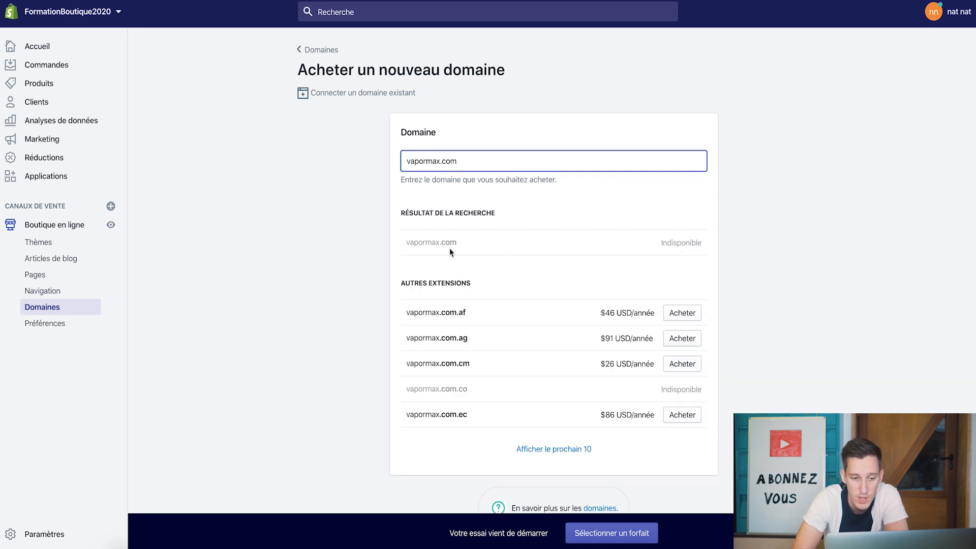
Step: Search for the hyphenated domain vapor-max.com instead
click(426, 161)
text(-)
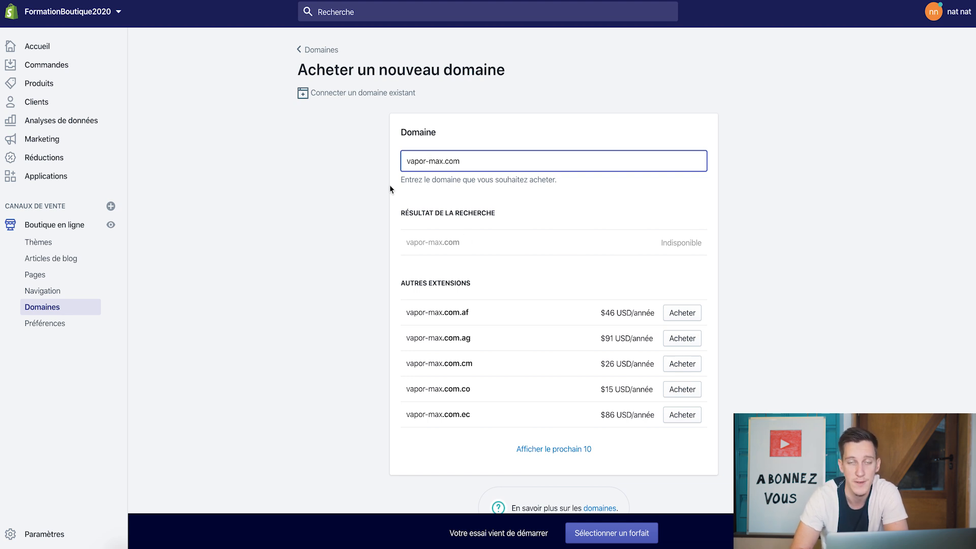
click(768, 128)
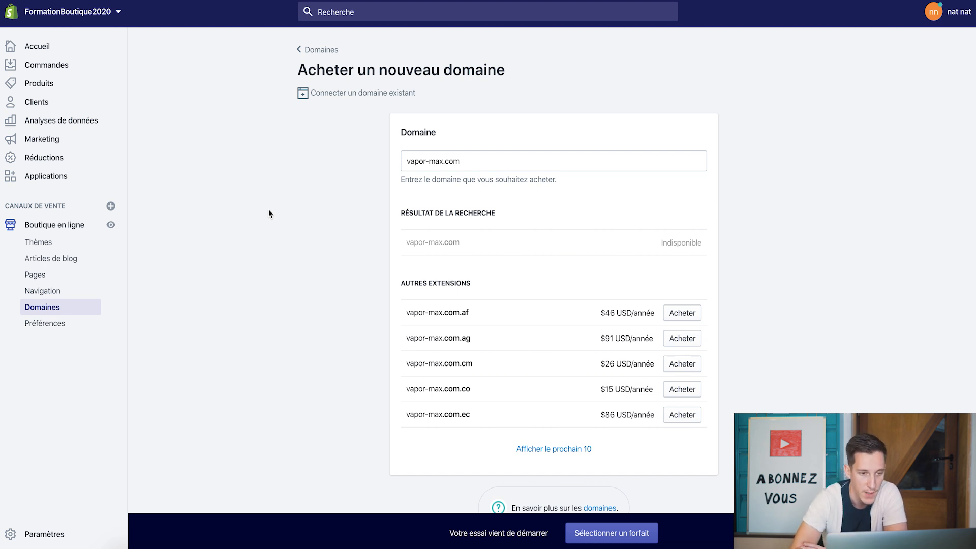
Step: Open the online store's themes page and review the Debut theme's available actions and the theme library
click(82, 236)
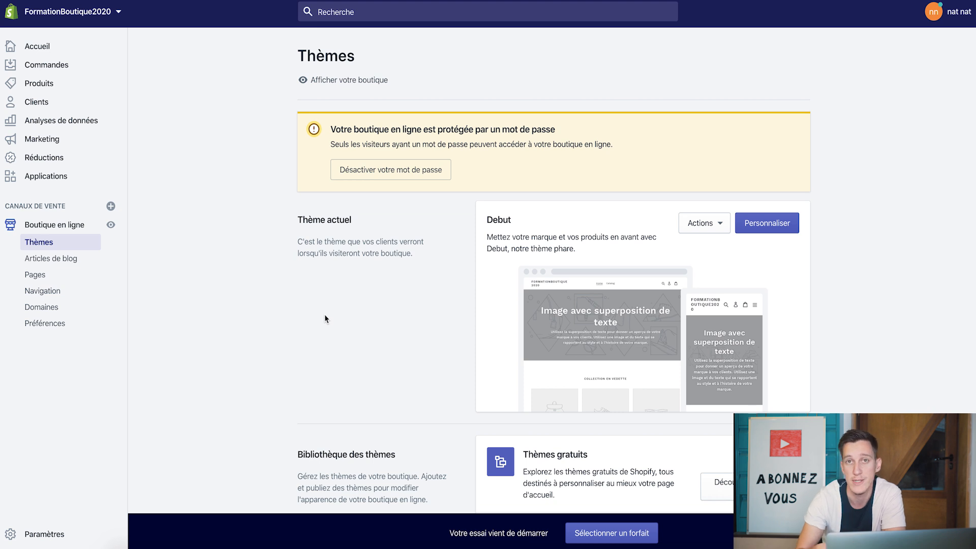
scroll(324, 319, down, 3)
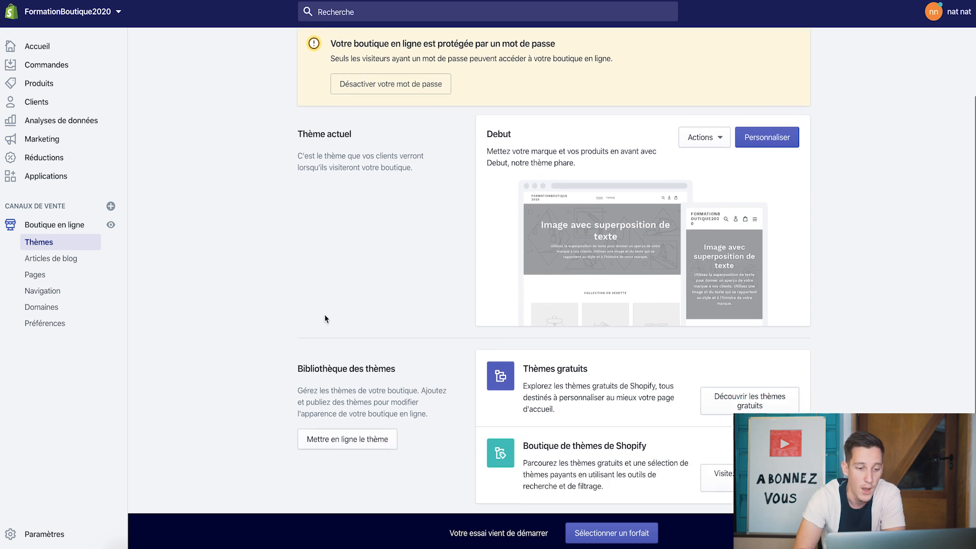
scroll(325, 315, up, 3)
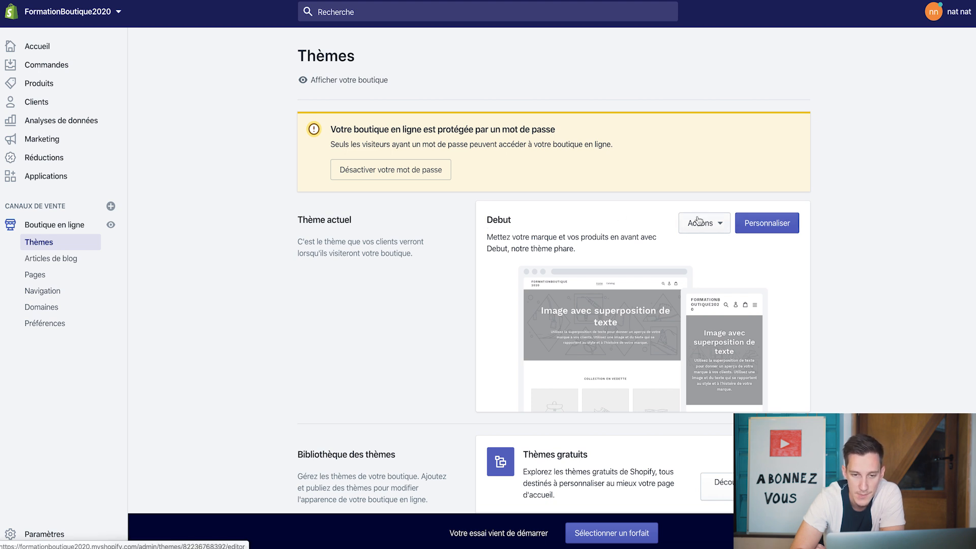
click(705, 225)
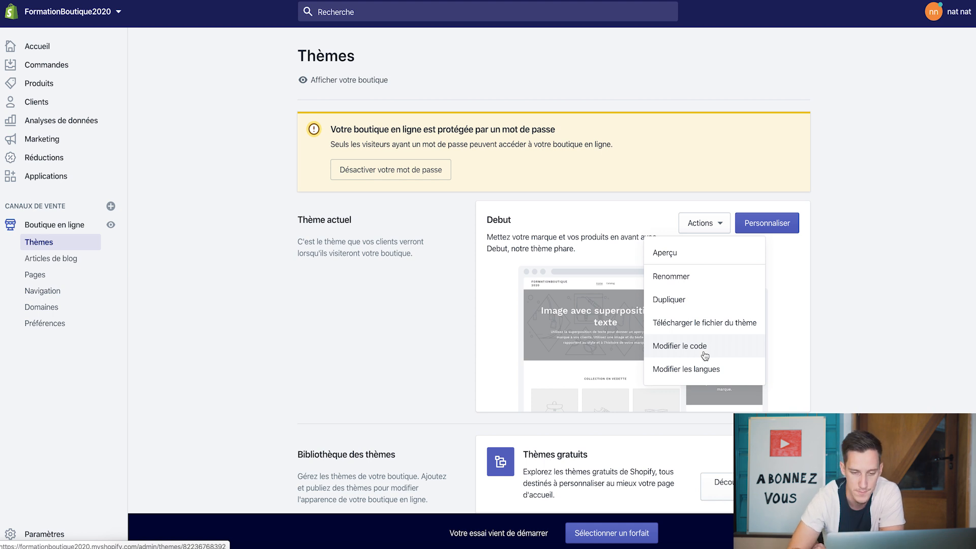
scroll(428, 362, down, 3)
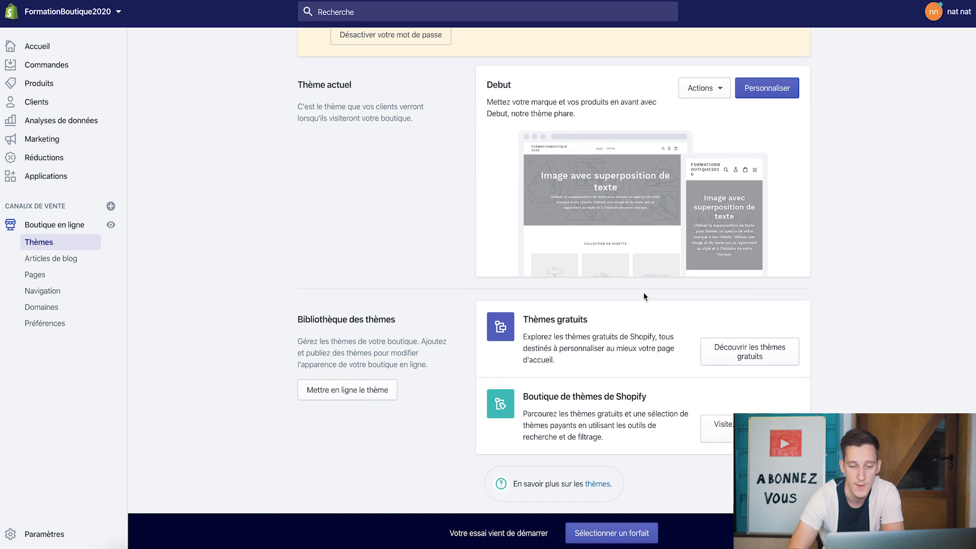
scroll(633, 278, down, 2)
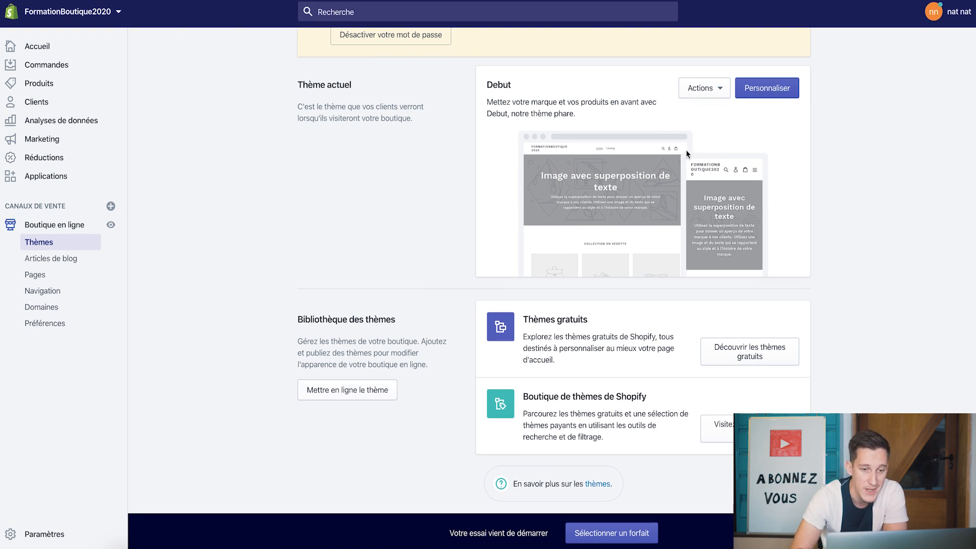
Step: Open the Debut theme for customization and look over the storefront's home page
click(763, 90)
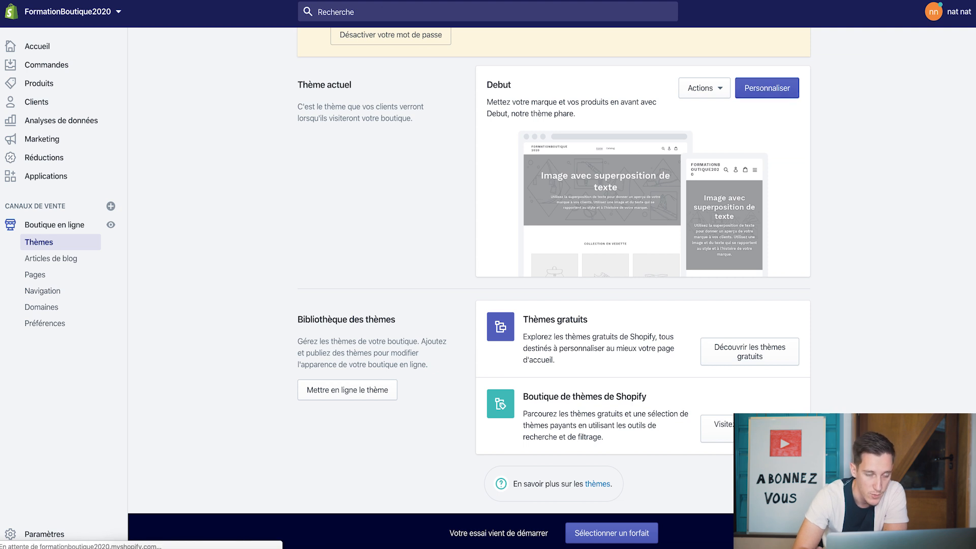
scroll(389, 200, down, 10)
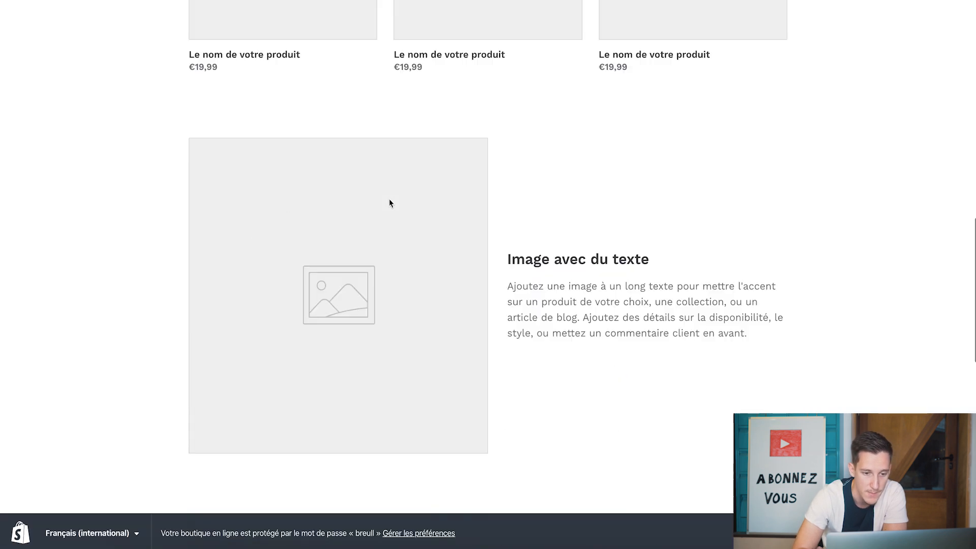
scroll(389, 203, down, 5)
scroll(389, 202, up, 15)
scroll(389, 202, down, 10)
scroll(389, 203, up, 9)
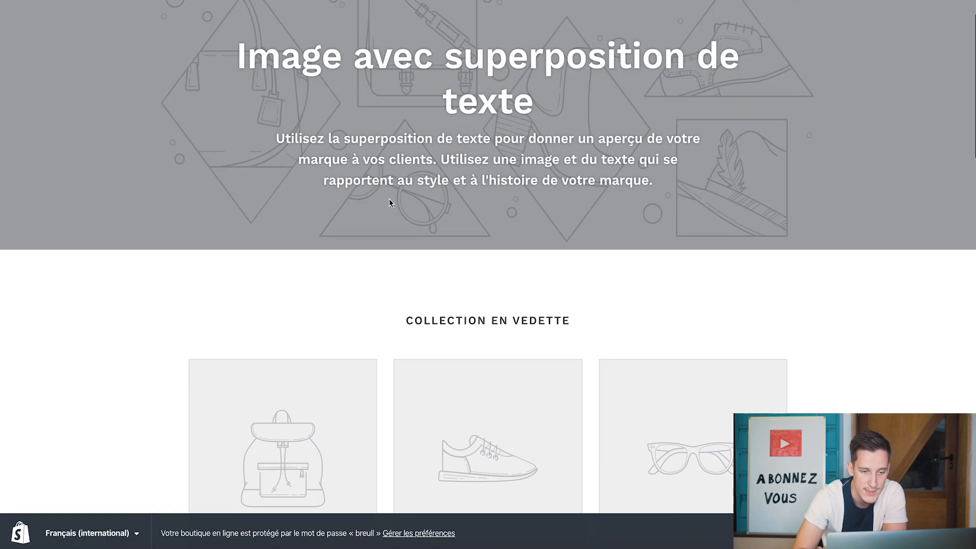
scroll(389, 199, up, 2)
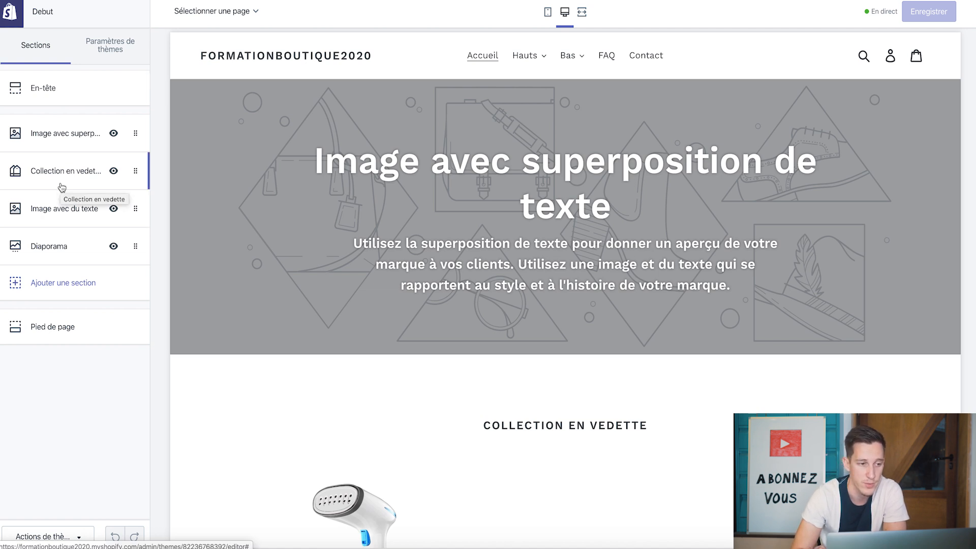
Step: Set the sale price (Prix soldé) text colour to bright red in the theme's colour settings
click(117, 56)
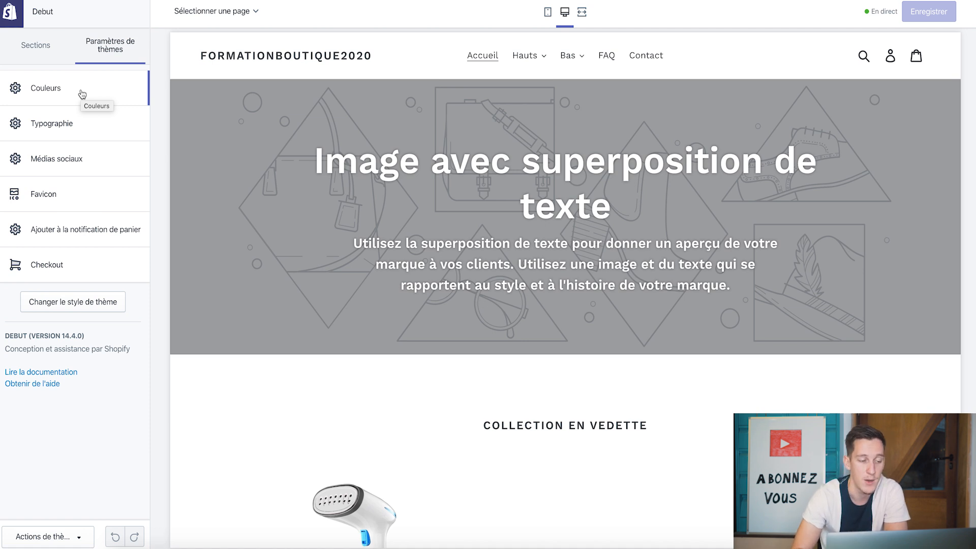
click(33, 102)
scroll(90, 137, down, 1)
scroll(90, 139, up, 1)
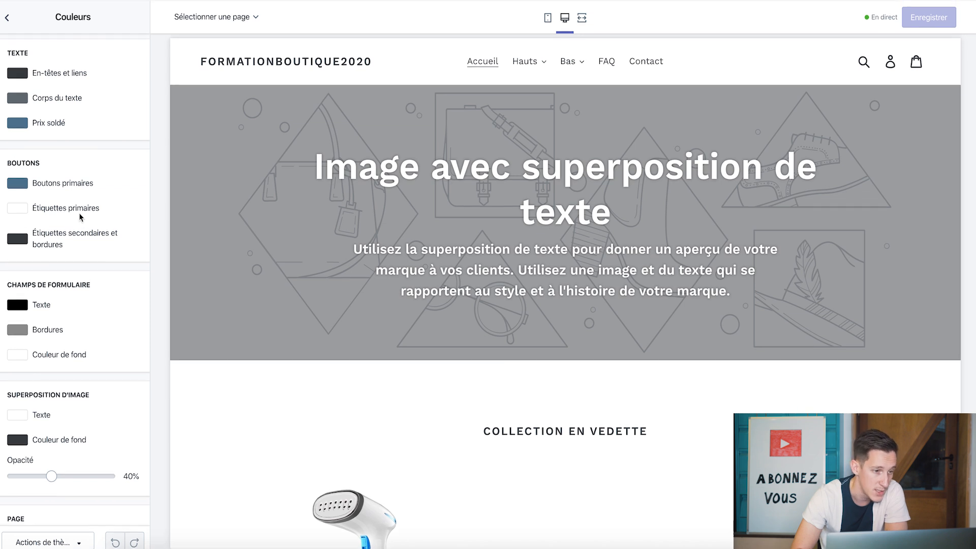
scroll(76, 221, down, 1)
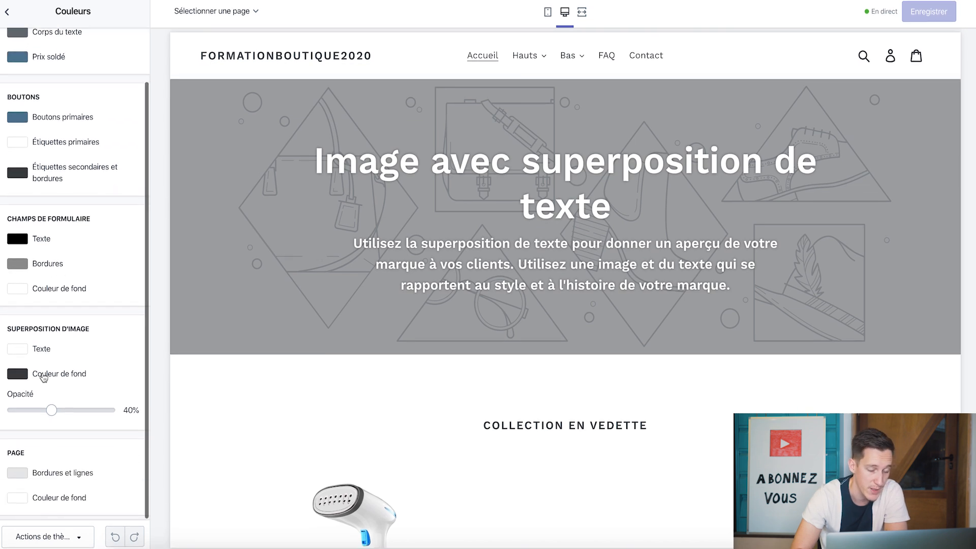
scroll(42, 375, up, 1)
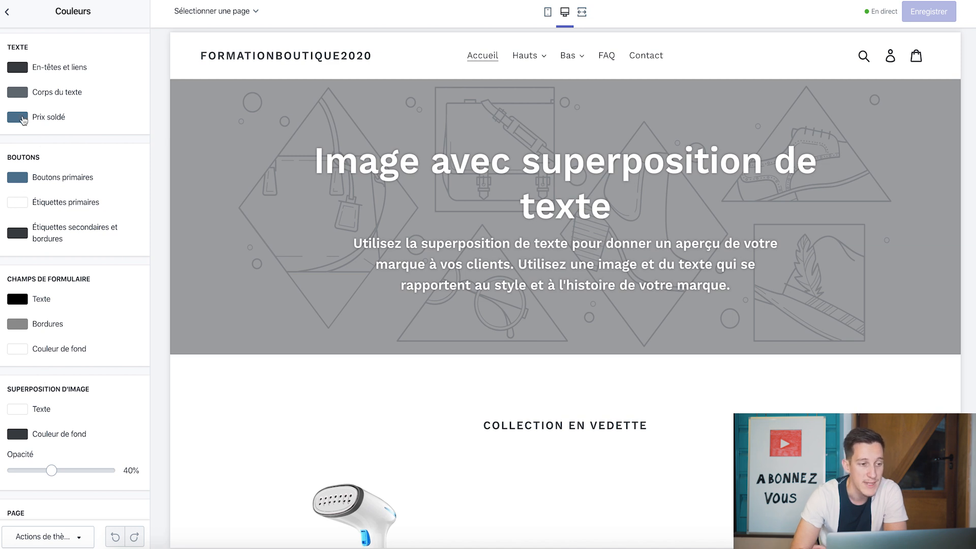
click(21, 118)
click(74, 170)
drag(76, 172, 116, 128)
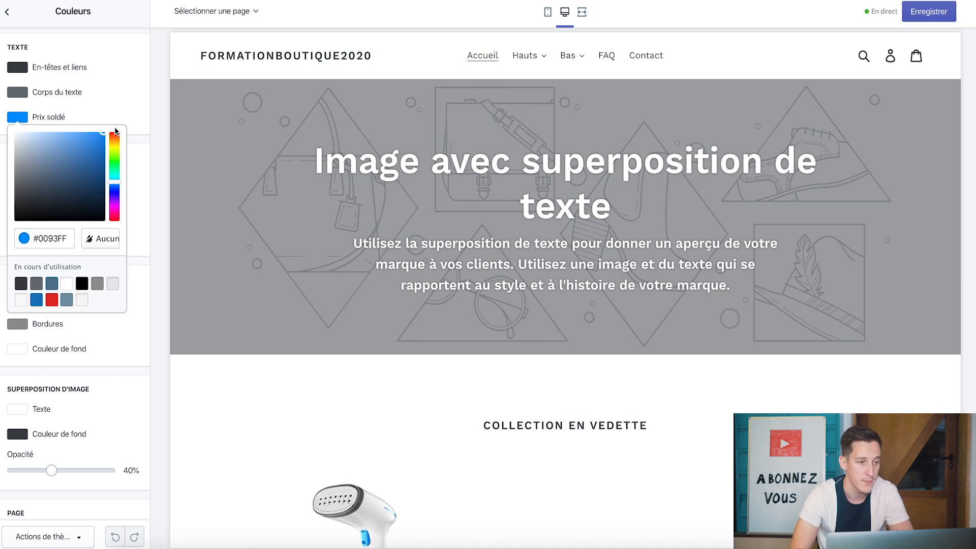
click(116, 133)
click(125, 118)
Step: Set the primary buttons' colour to light blue and save the theme
click(20, 179)
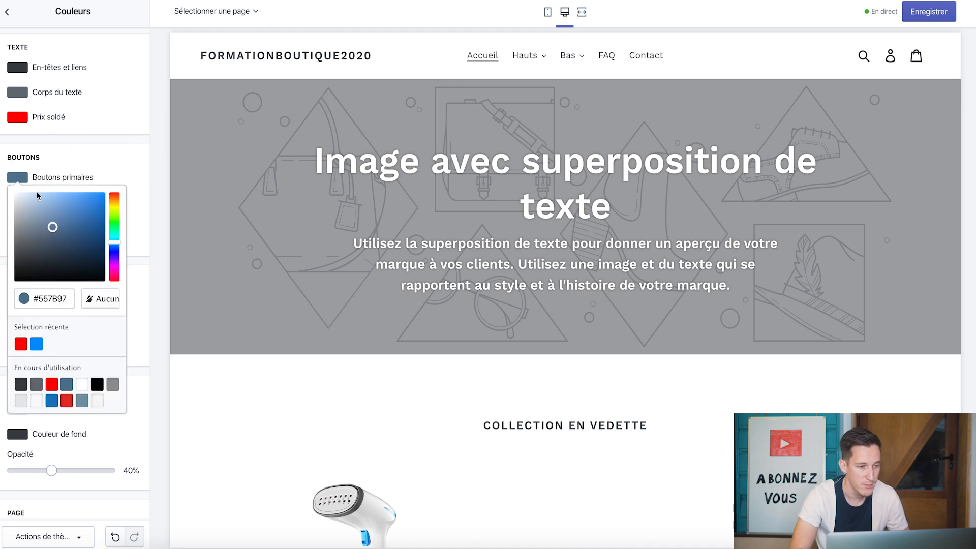
drag(76, 220, 71, 187)
click(71, 188)
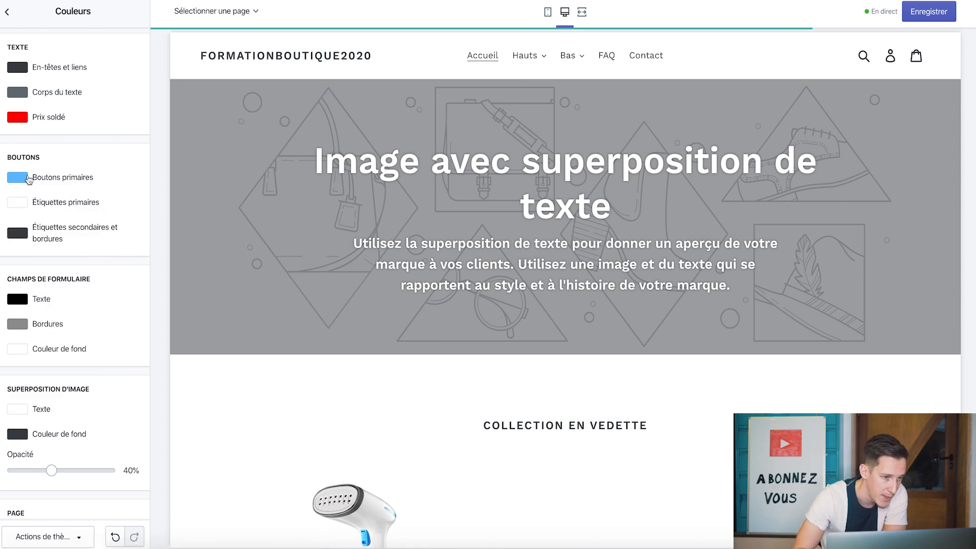
scroll(105, 253, down, 1)
scroll(105, 253, up, 1)
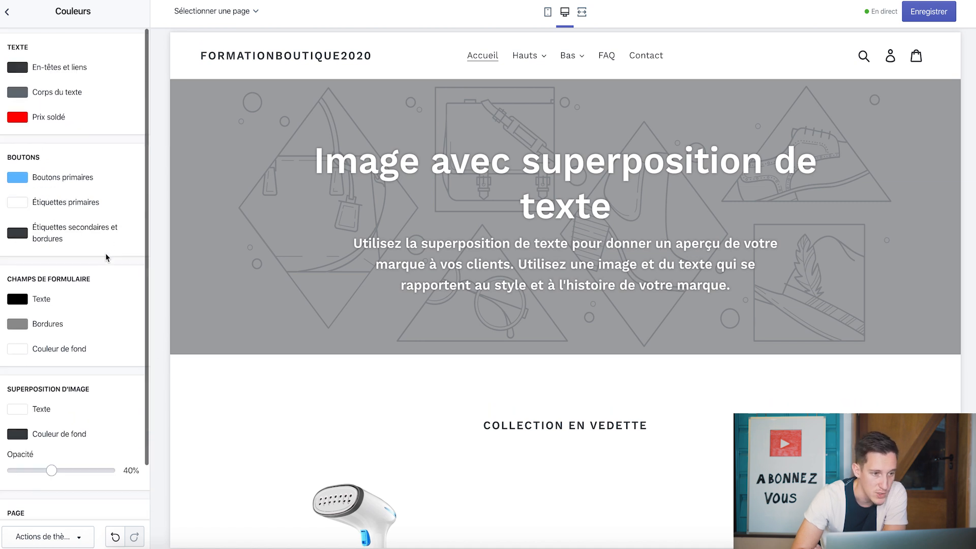
click(929, 11)
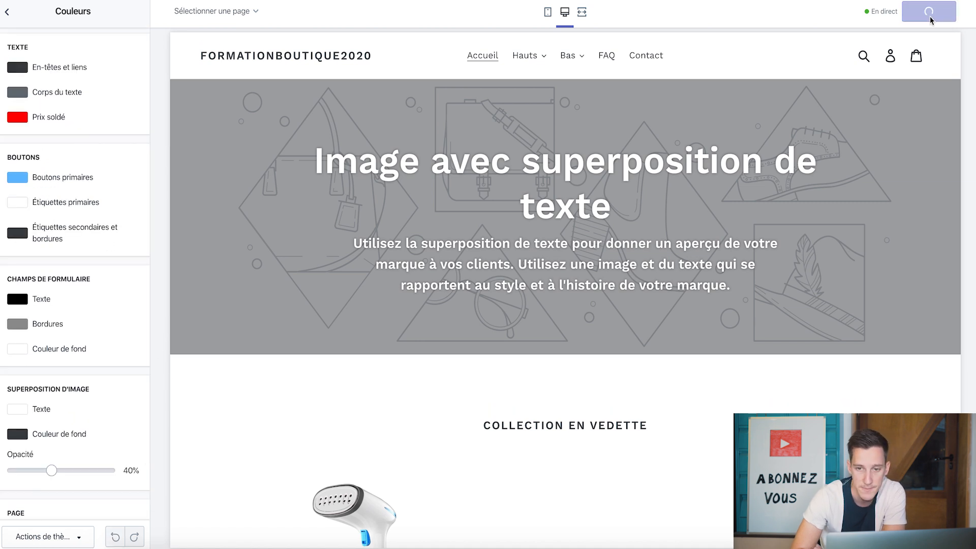
Step: Examine the theme's typography settings for headings, buttons and body text, and return to the theme settings
click(7, 11)
click(59, 131)
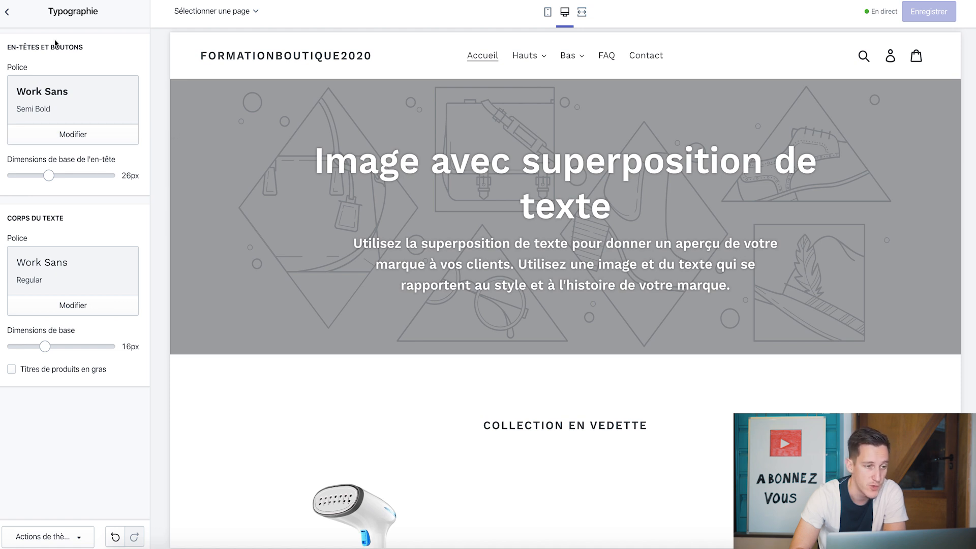
click(6, 13)
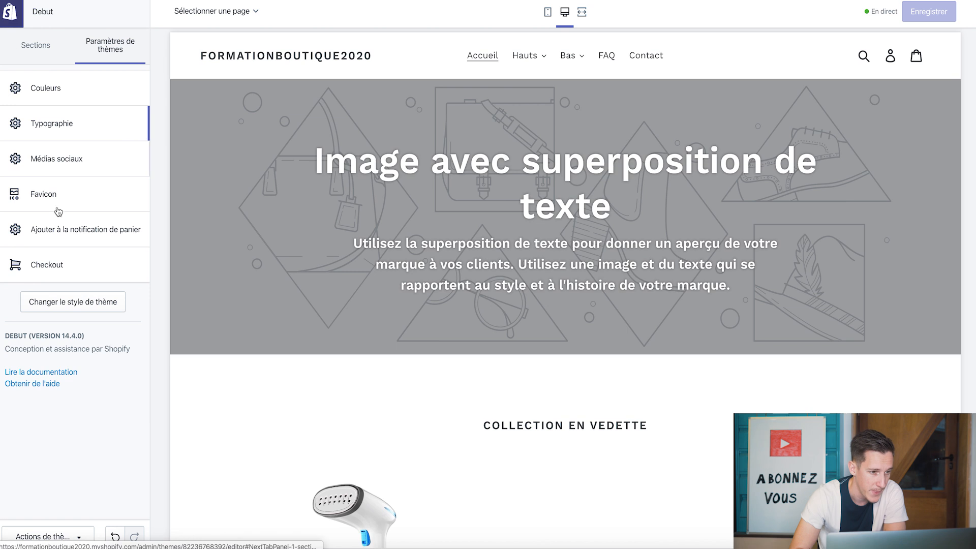
Step: Enter the placeholder text "tftftfdtdfrdr" as the Instagram link in the social media settings and save the theme
click(67, 157)
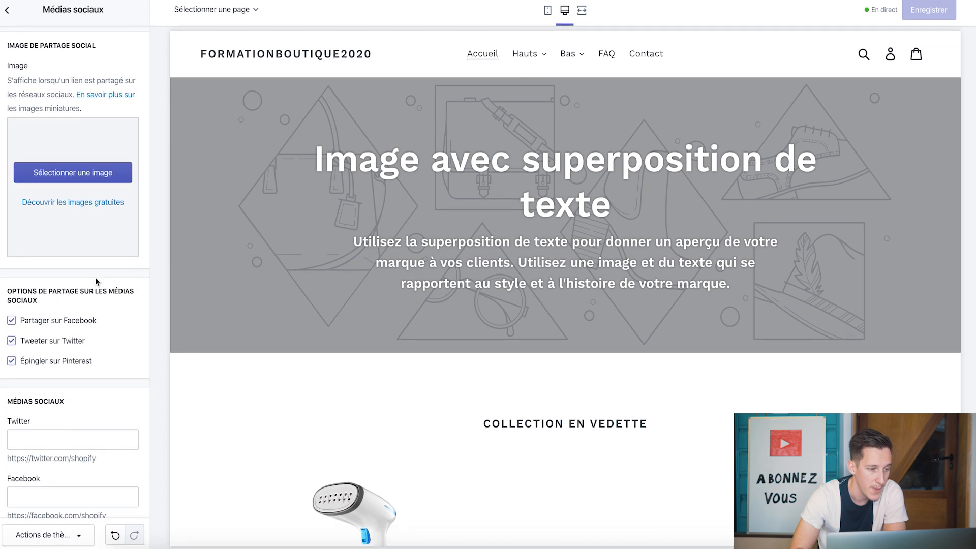
scroll(95, 281, down, 7)
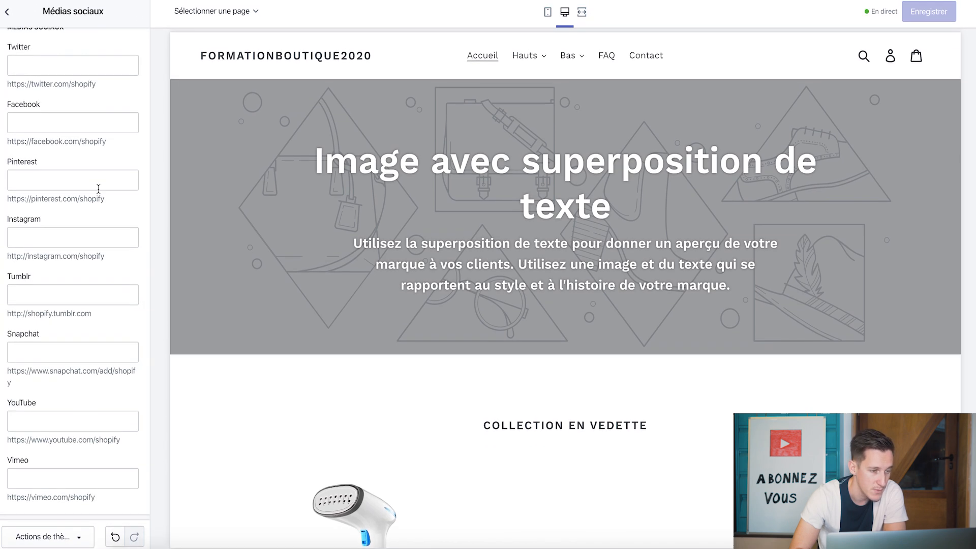
scroll(99, 192, up, 2)
scroll(100, 194, down, 2)
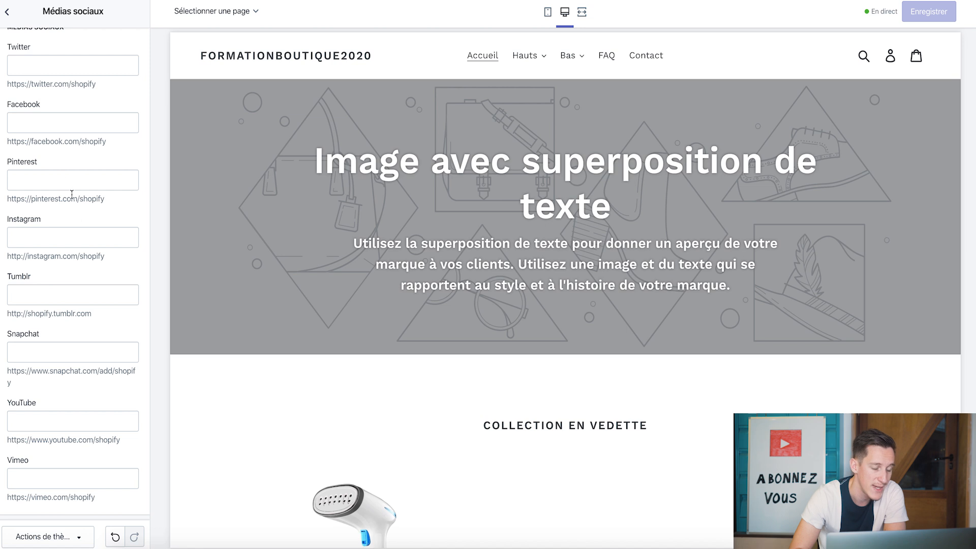
scroll(339, 363, down, 15)
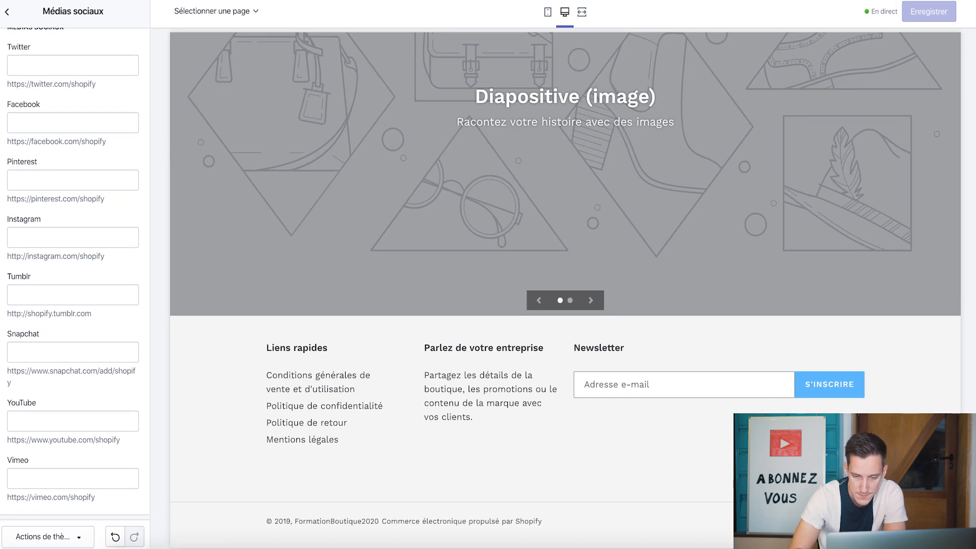
click(33, 234)
text(tftftf)
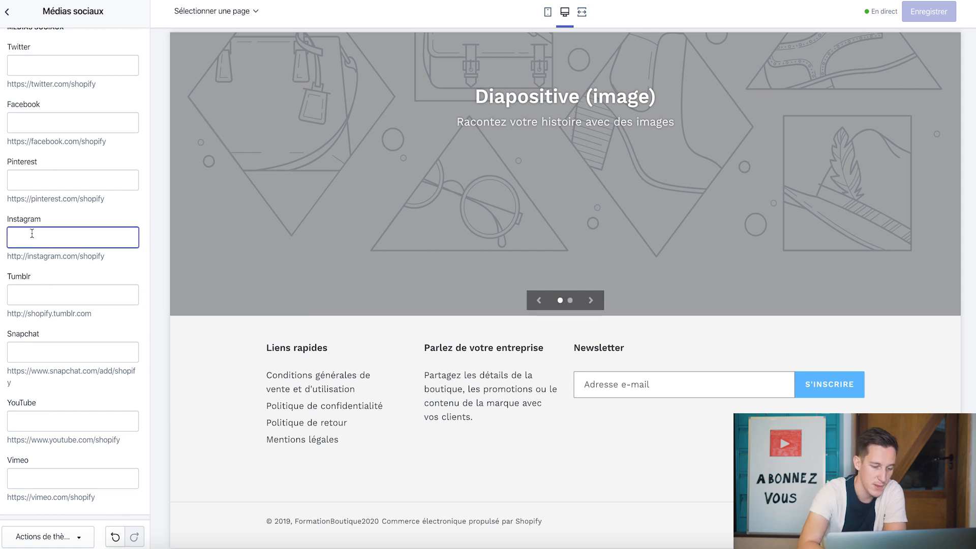
text(dtdfrdr)
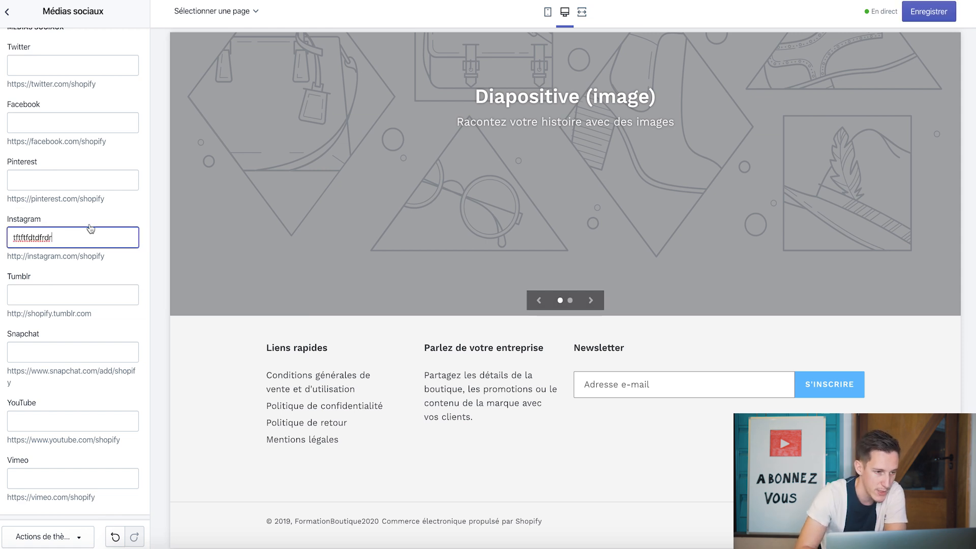
click(949, 13)
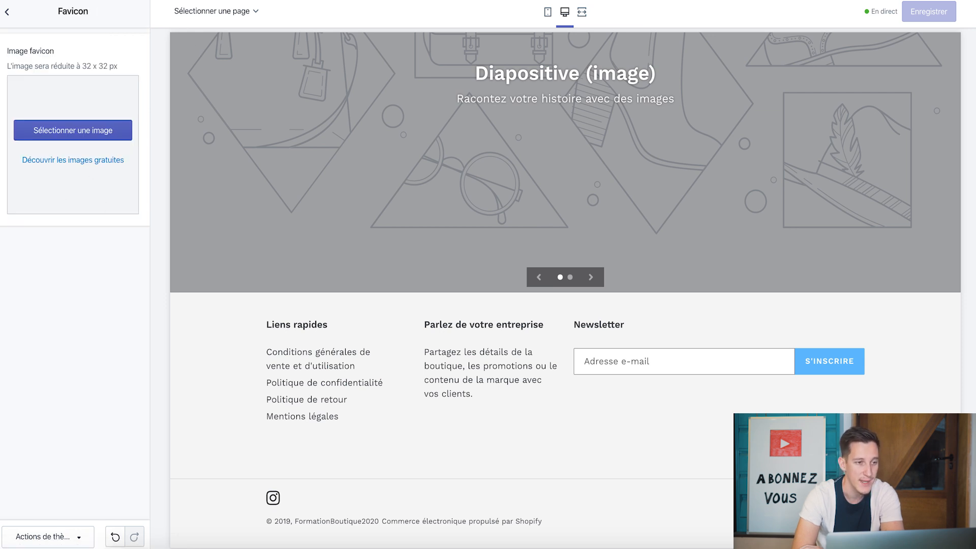
Step: Upload the image file Vapor'Max (1).png for the store's favicon
click(90, 131)
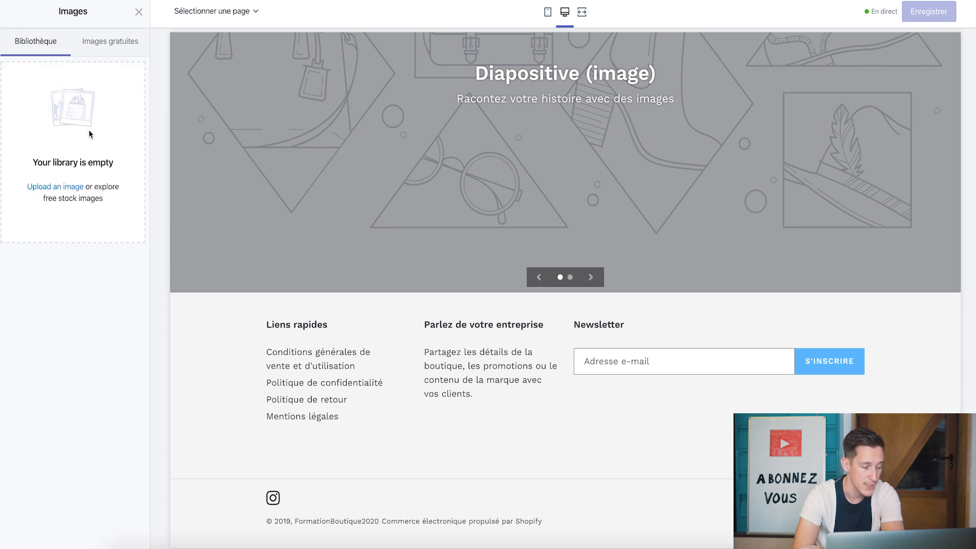
click(61, 189)
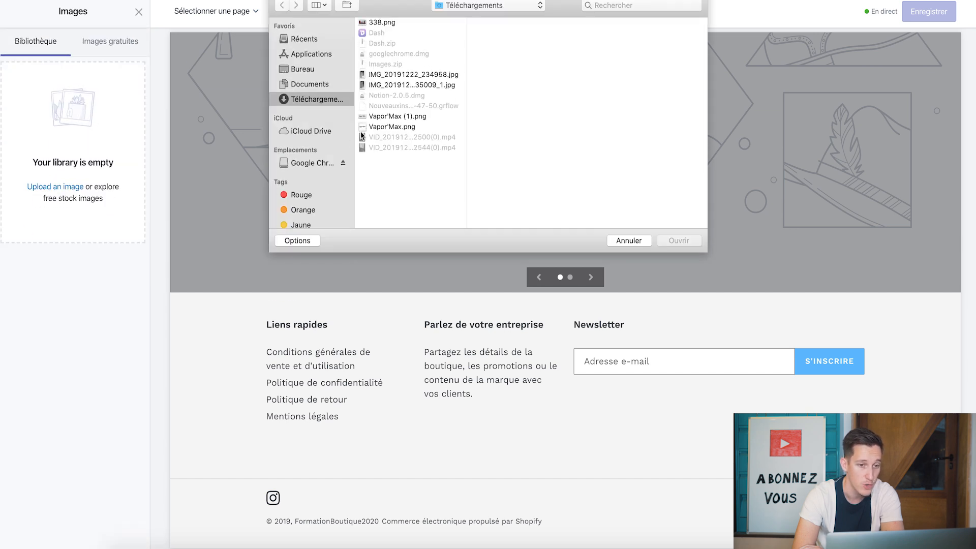
click(385, 117)
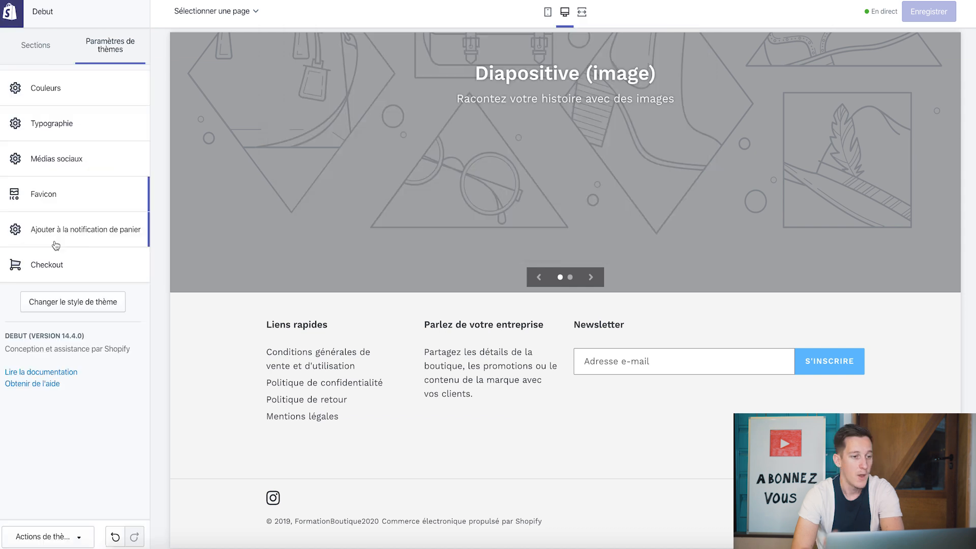
Step: Examine the add-to-cart notification setting and the home page preview, and return to the theme settings
click(54, 240)
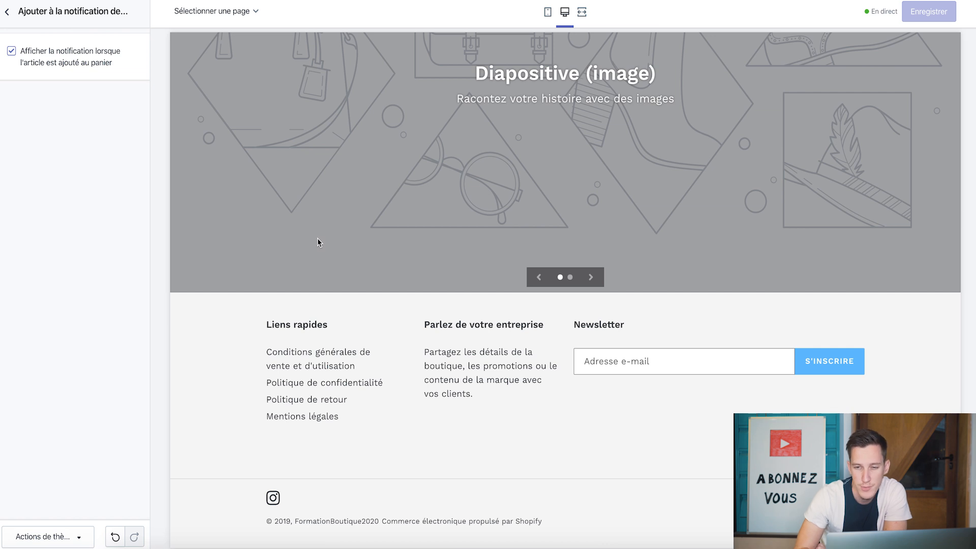
scroll(575, 279, up, 10)
scroll(575, 279, up, 5)
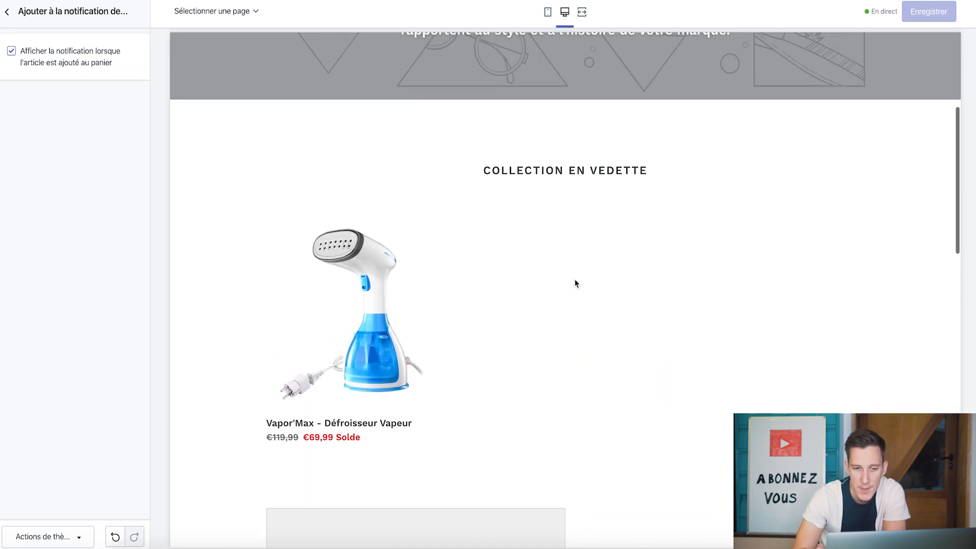
scroll(575, 279, down, 15)
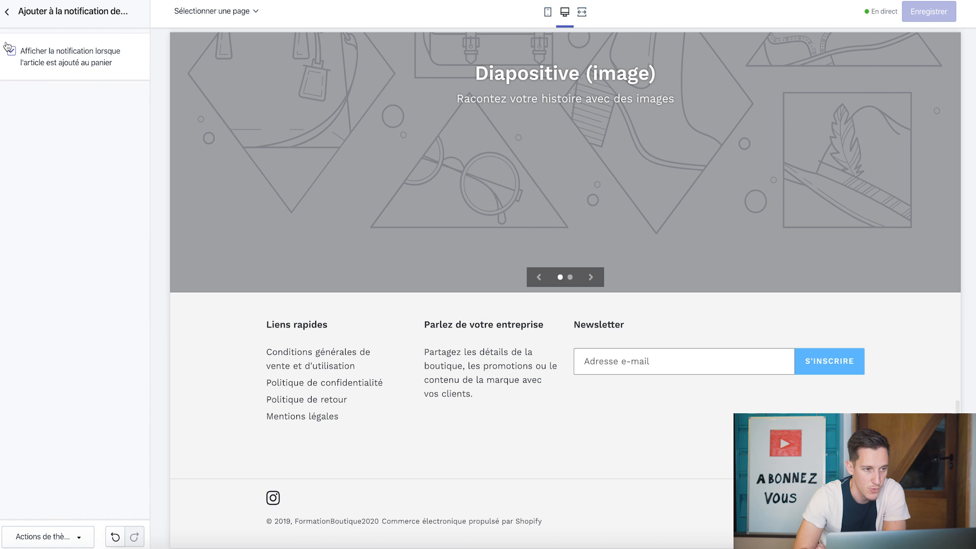
click(4, 14)
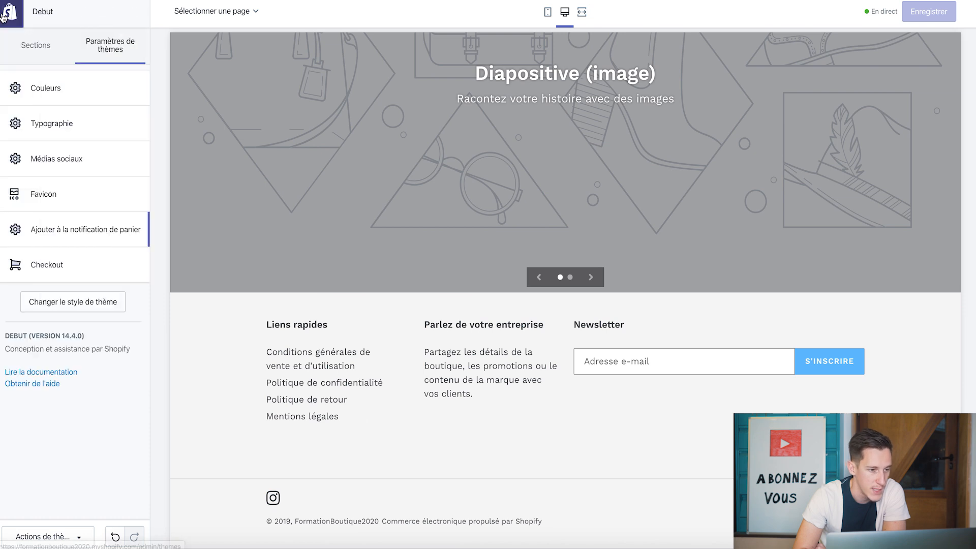
Step: Set the Vapor'Max image as the custom logo in the Checkout settings and save the theme
click(68, 264)
scroll(58, 265, down, 10)
scroll(58, 265, down, 8)
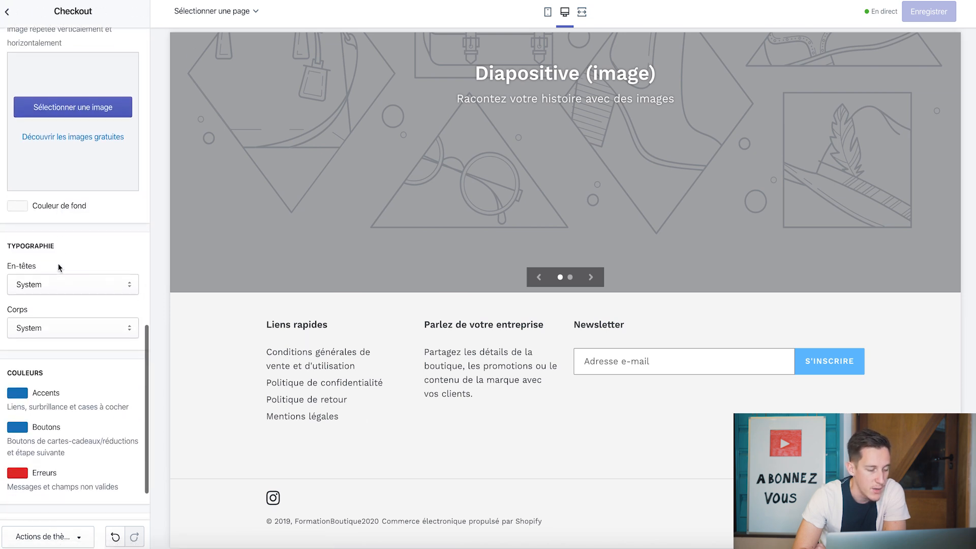
scroll(58, 264, up, 2)
scroll(58, 264, up, 6)
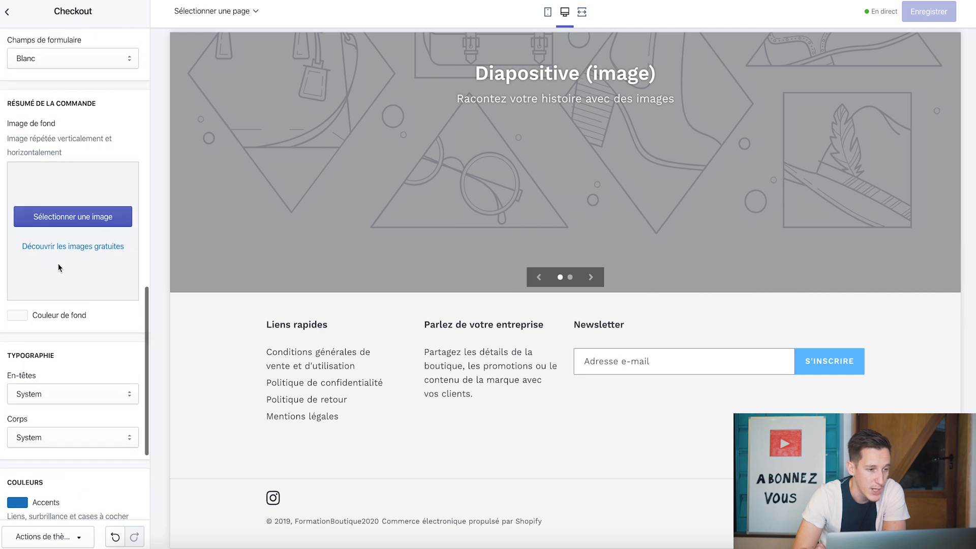
scroll(58, 264, up, 10)
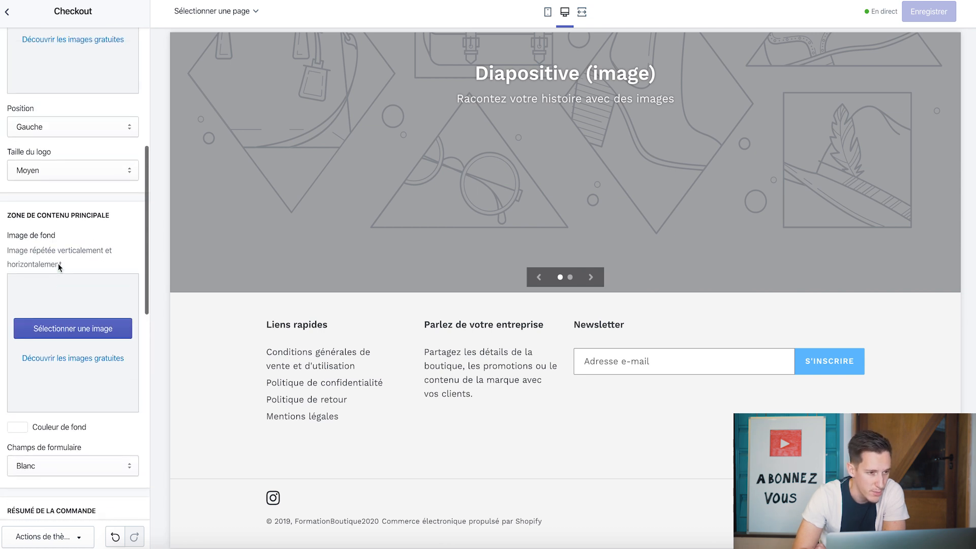
scroll(59, 270, down, 1)
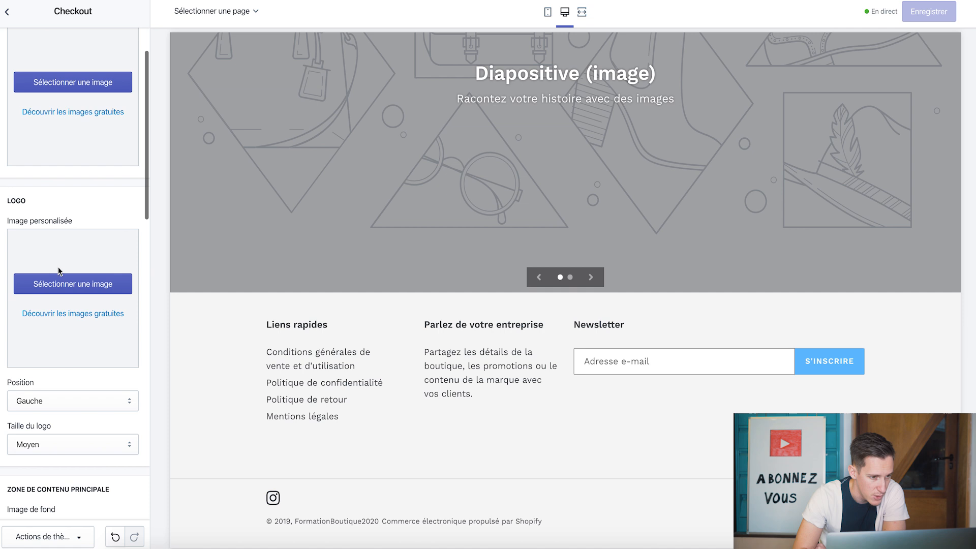
click(57, 284)
click(103, 116)
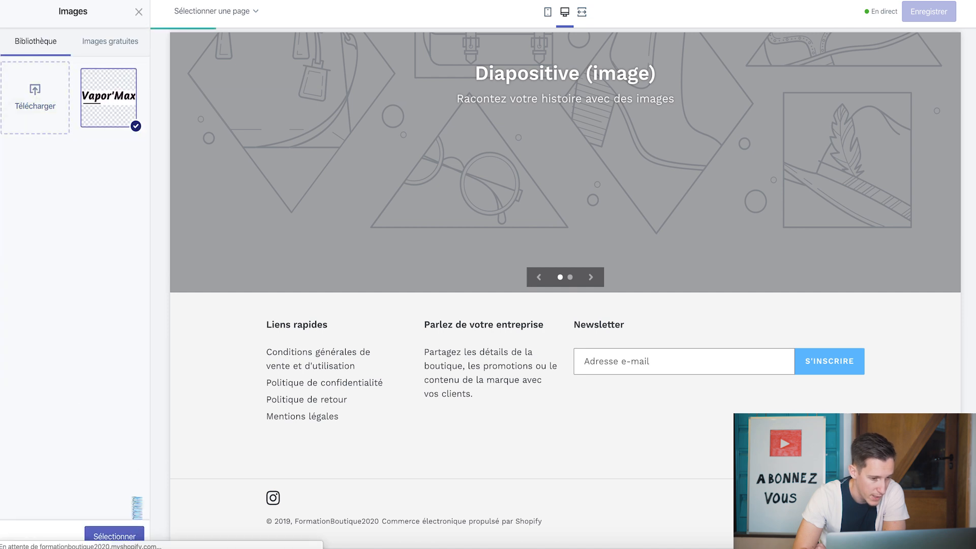
click(114, 537)
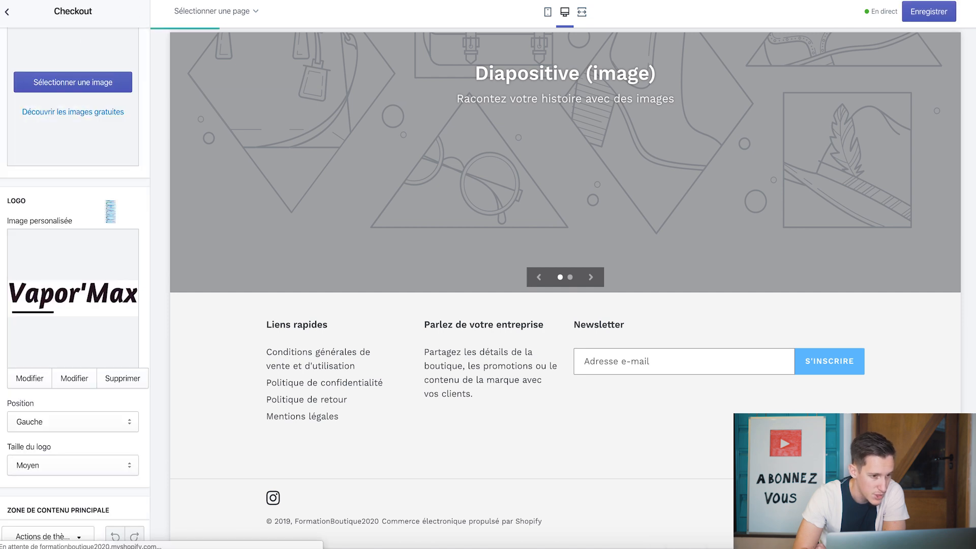
click(929, 11)
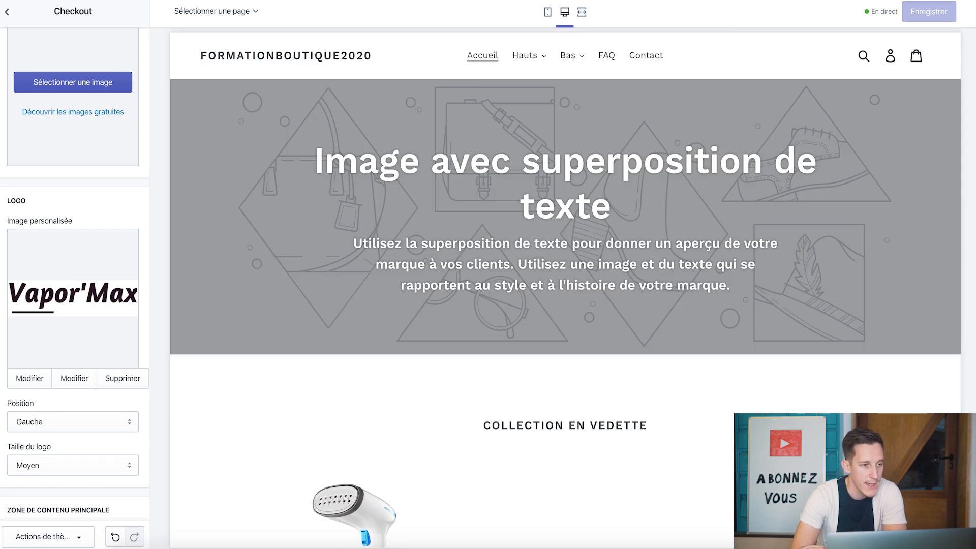
Step: Set the Vapor'Max image as the header section's logo and give it a custom width of 130 px
click(7, 11)
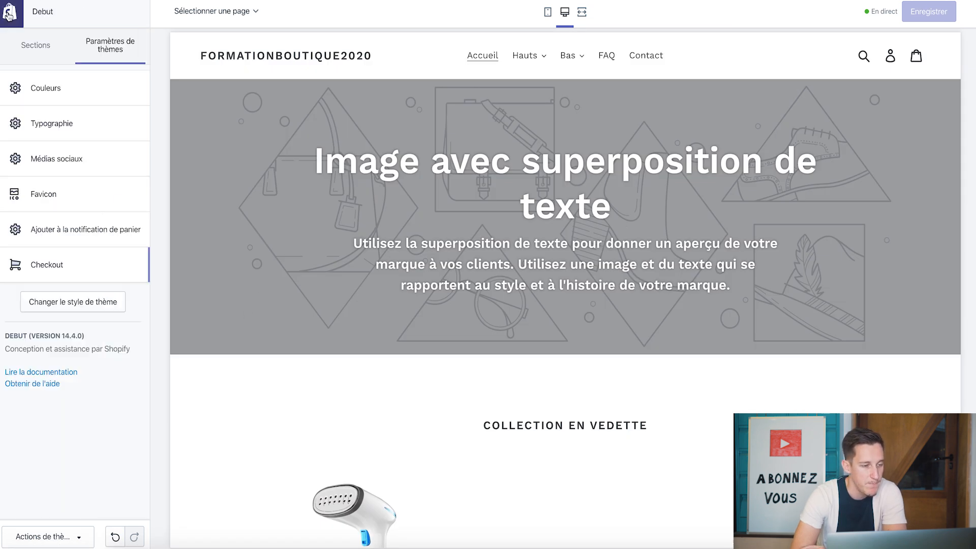
click(34, 55)
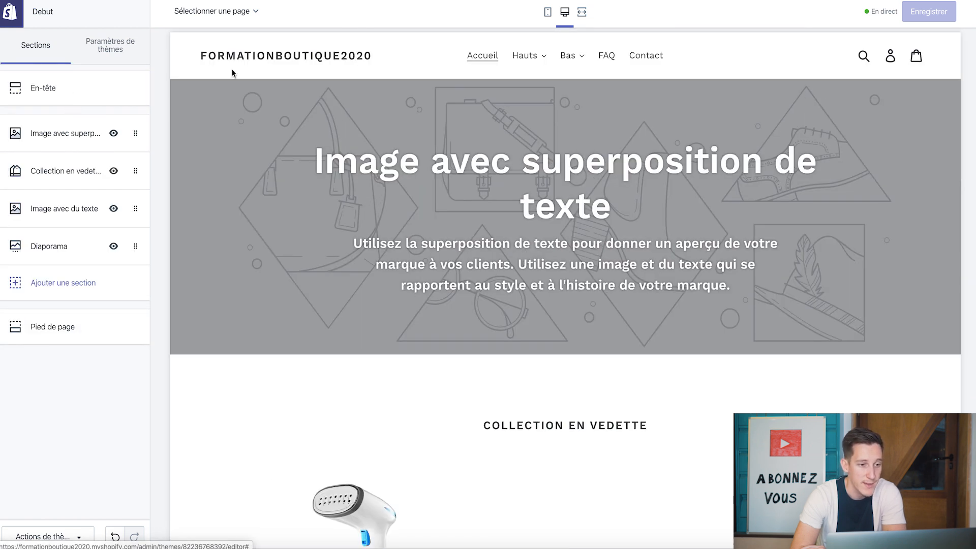
click(93, 94)
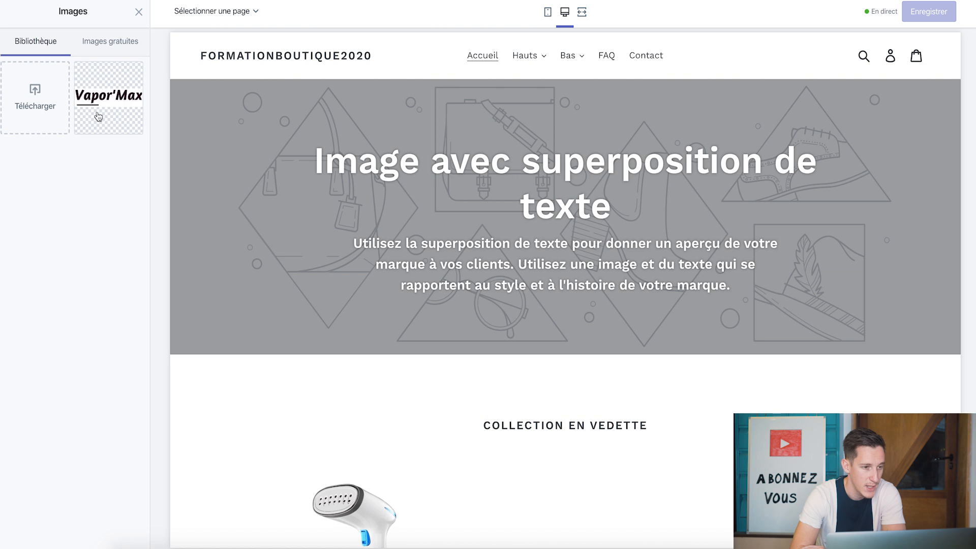
click(114, 536)
scroll(89, 362, down, 2)
scroll(98, 283, up, 2)
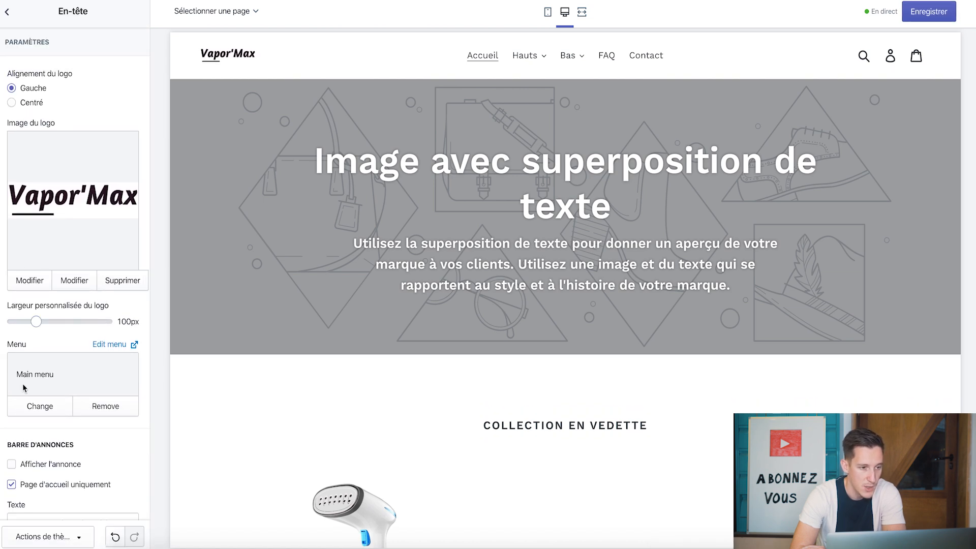
drag(35, 322, 50, 321)
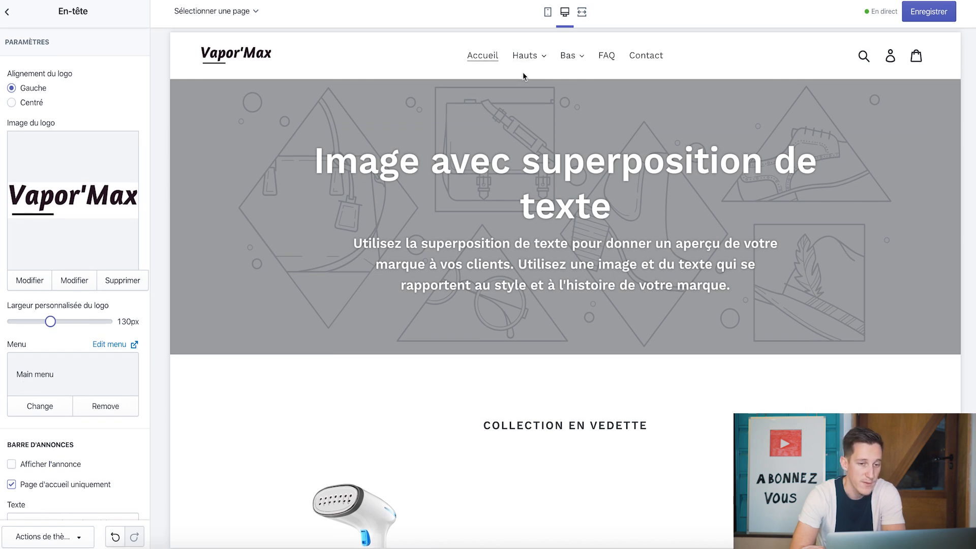
Step: Enable the header's announcement bar and set its text to "Livraison gratuite"
scroll(106, 379, down, 7)
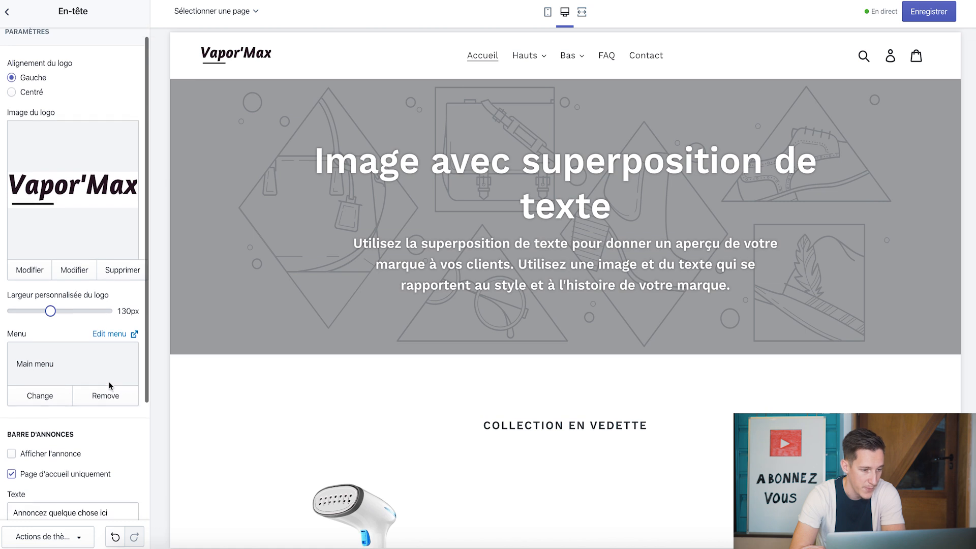
click(55, 303)
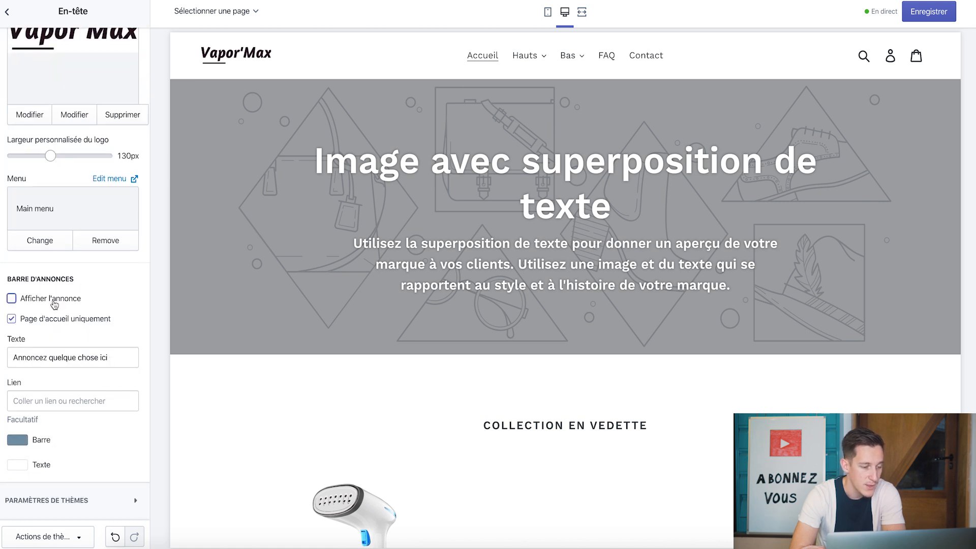
click(121, 352)
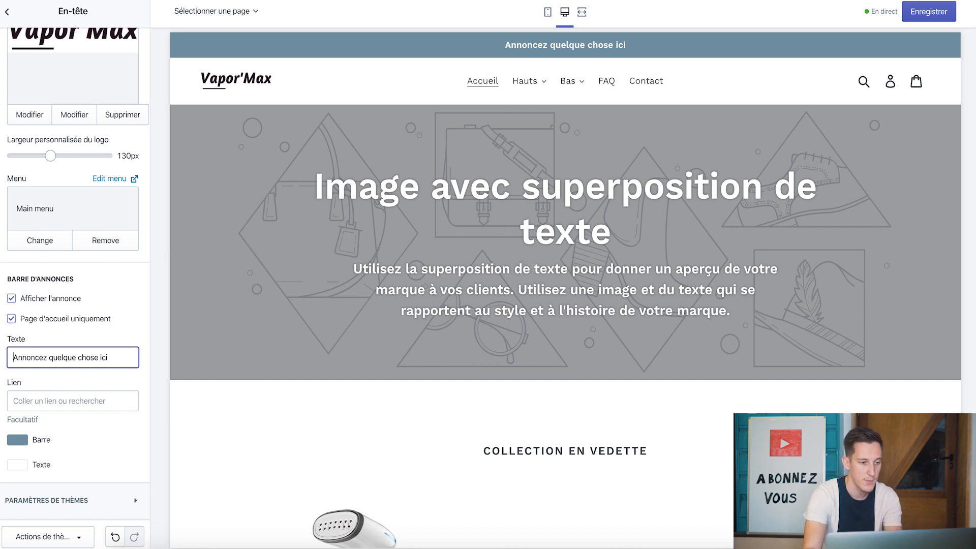
drag(104, 359, 14, 355)
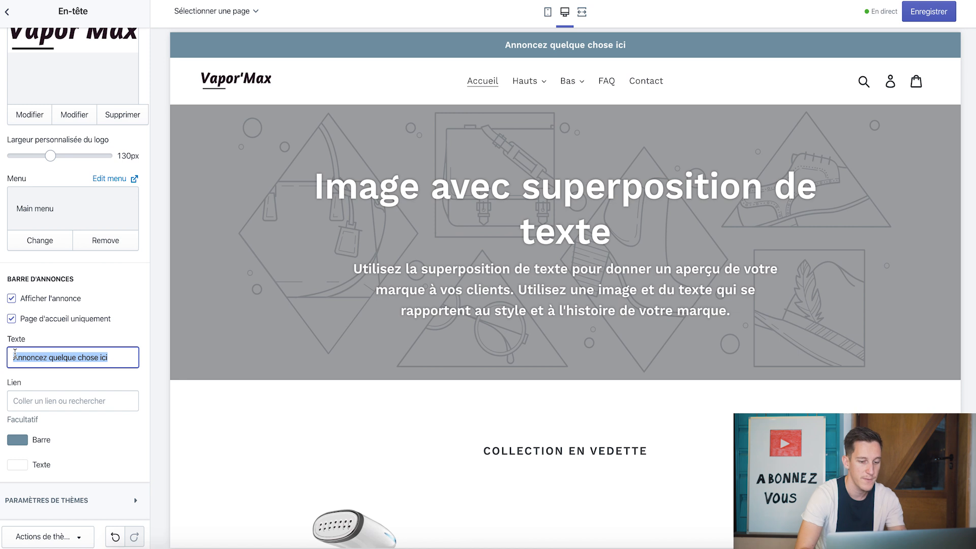
text(Livraison gratuite)
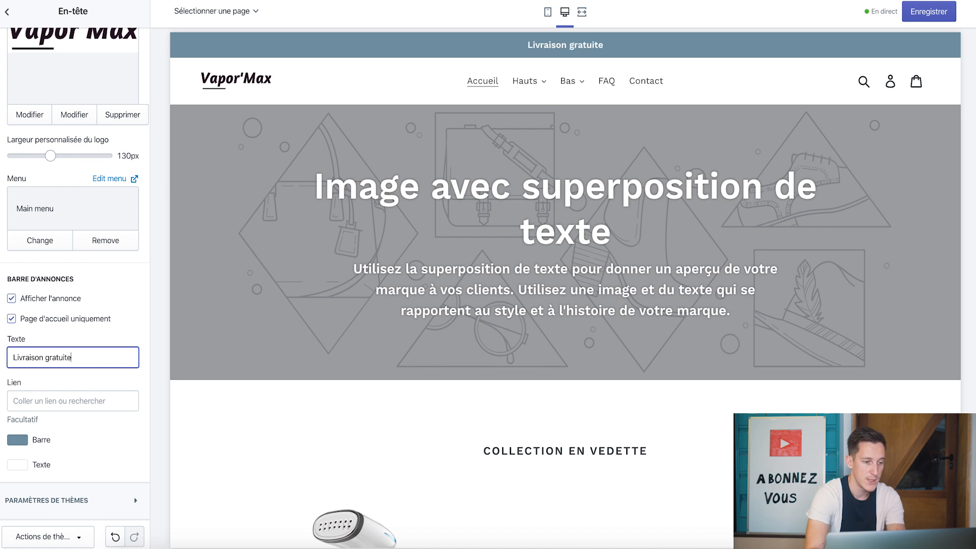
Step: Set the announcement bar's colour to black, save the theme and return to the section list
click(21, 444)
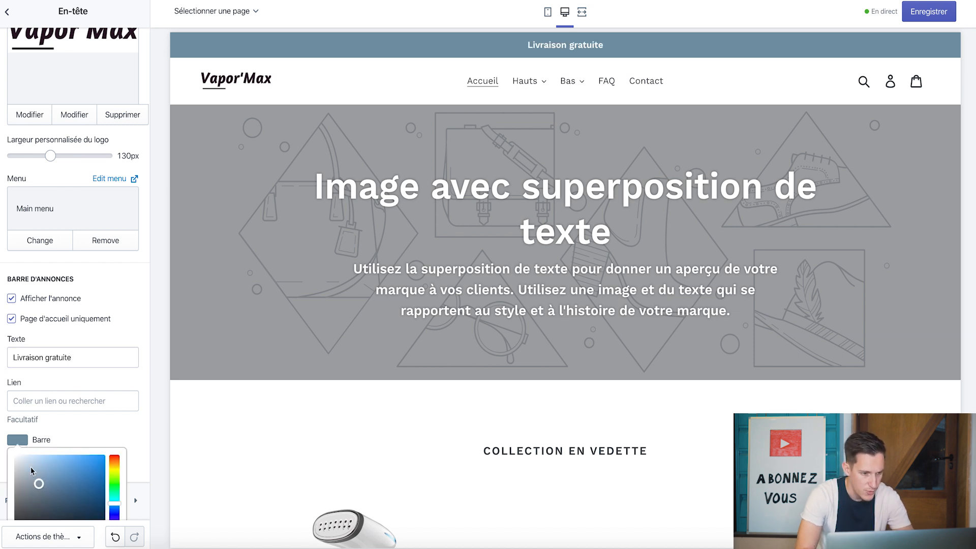
click(30, 465)
drag(30, 467, 21, 547)
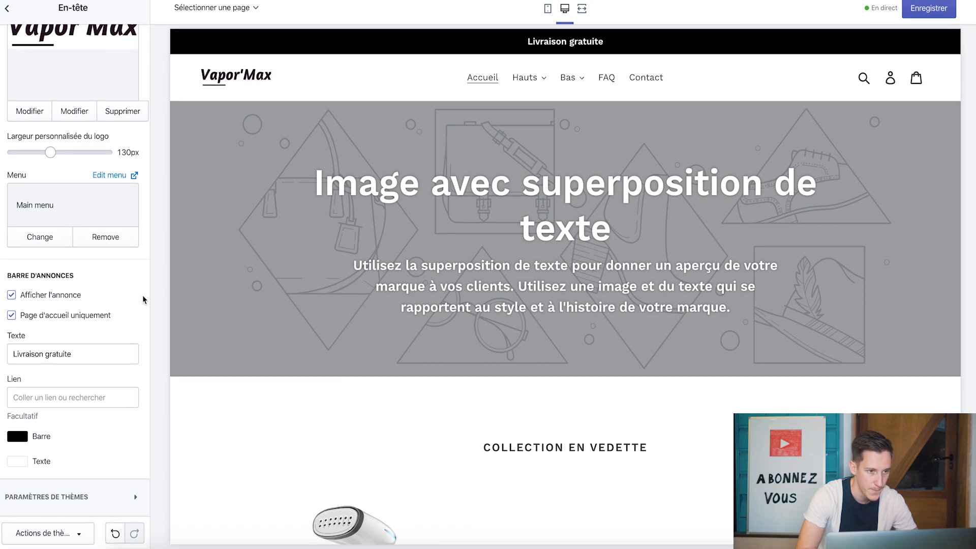
scroll(142, 299, up, 4)
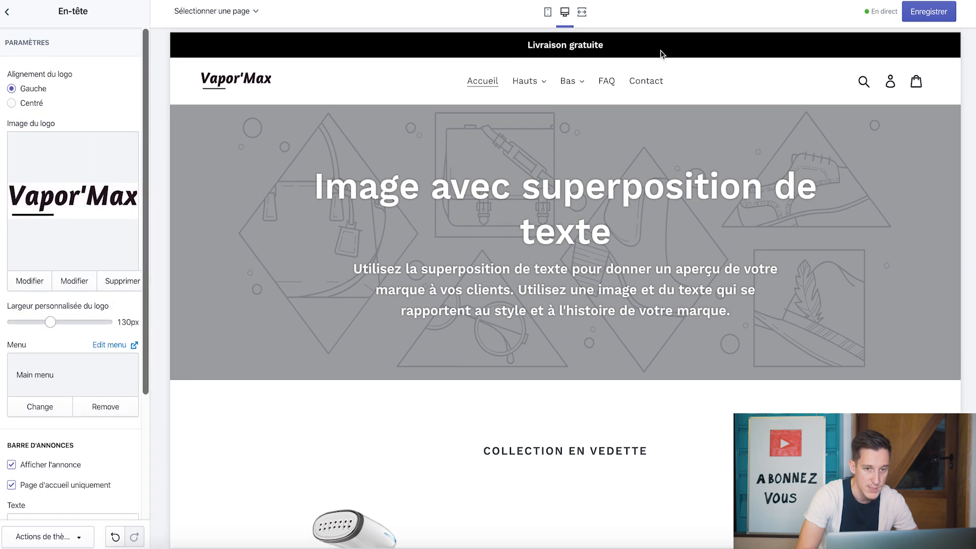
click(922, 16)
click(7, 11)
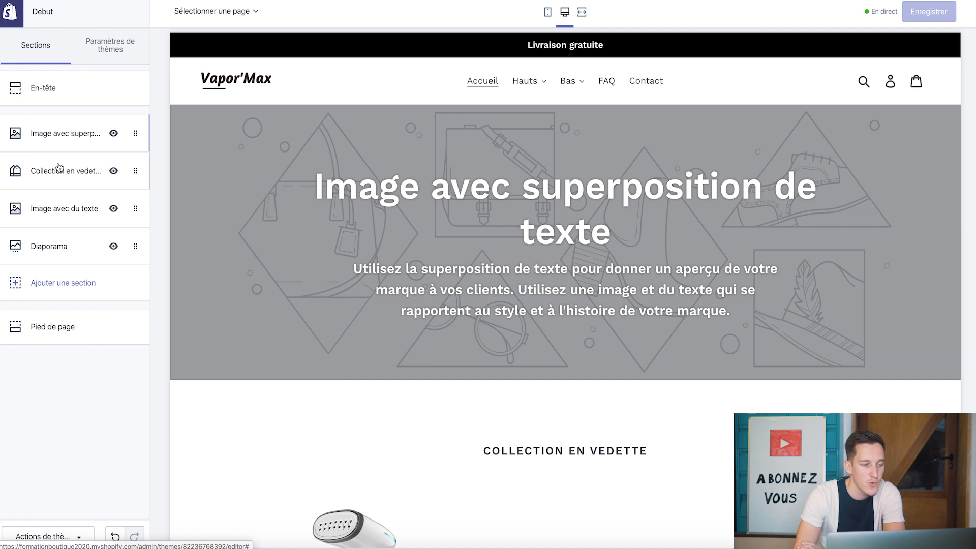
Step: Examine the section types that can be added to the home page and return without adding one
click(51, 284)
scroll(54, 168, down, 2)
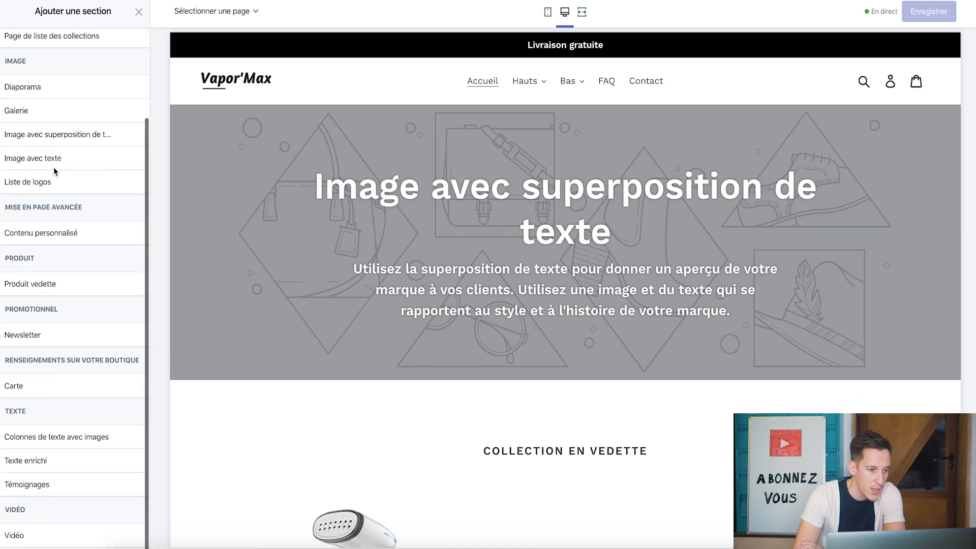
scroll(54, 171, up, 1)
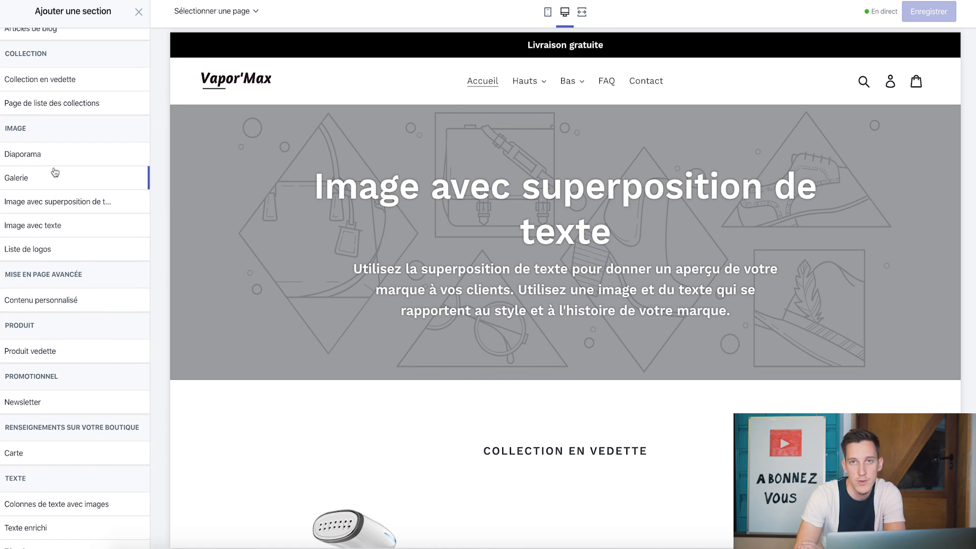
scroll(55, 172, up, 1)
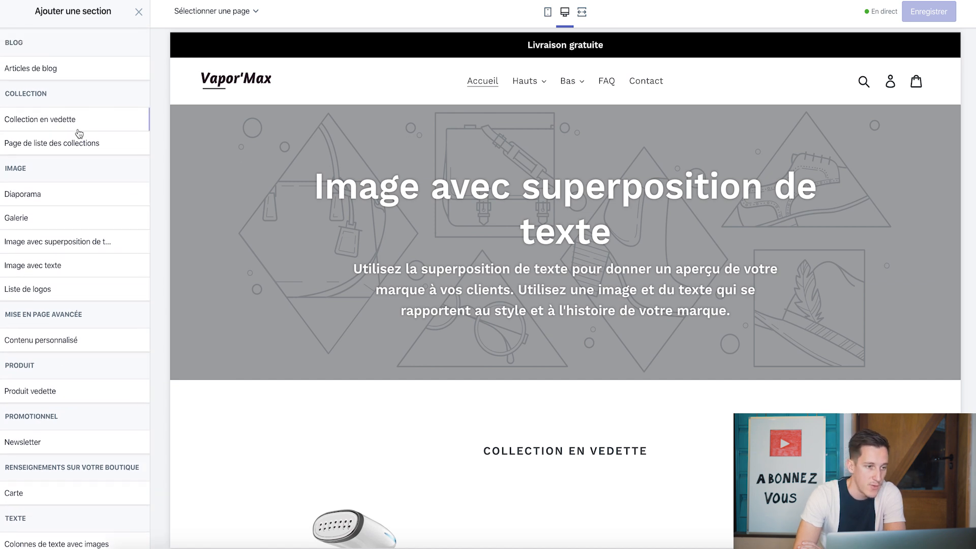
scroll(67, 179, down, 2)
scroll(67, 179, down, 2)
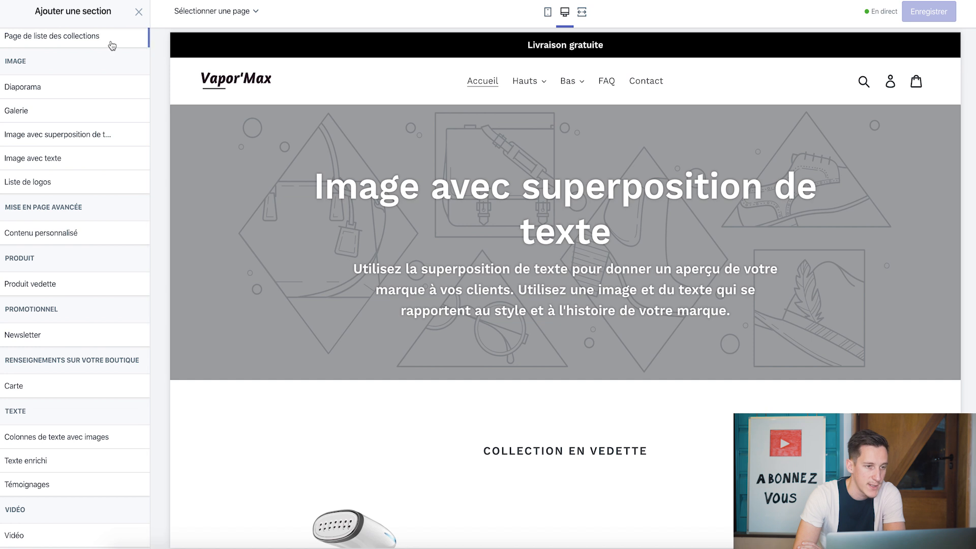
scroll(95, 125, up, 1)
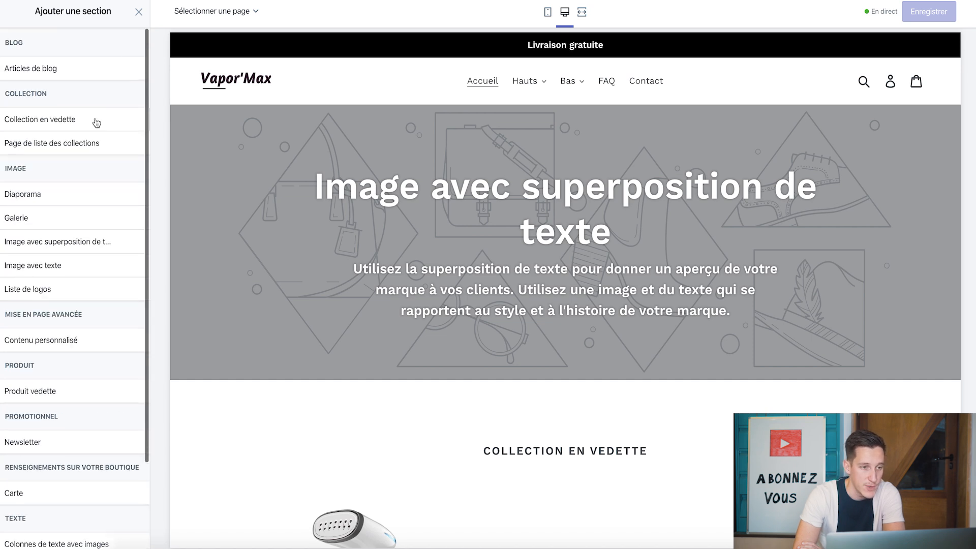
click(138, 11)
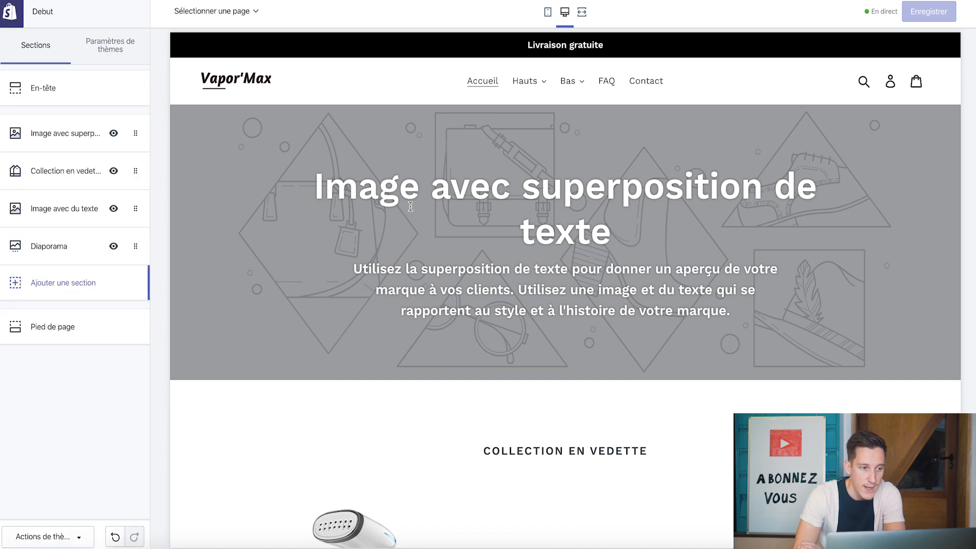
Step: Open the settings of the home page's image with text overlay section and look over the page preview
click(77, 133)
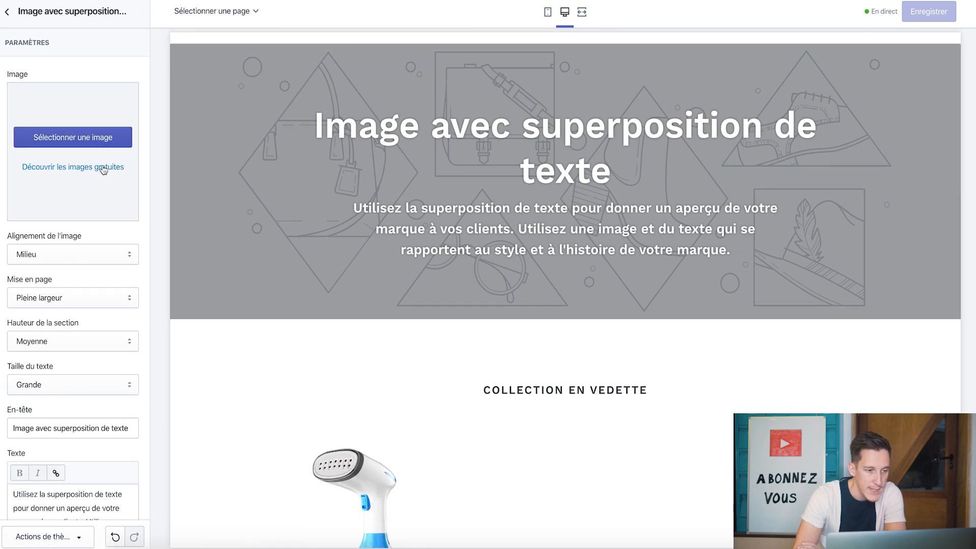
scroll(481, 160, up, 1)
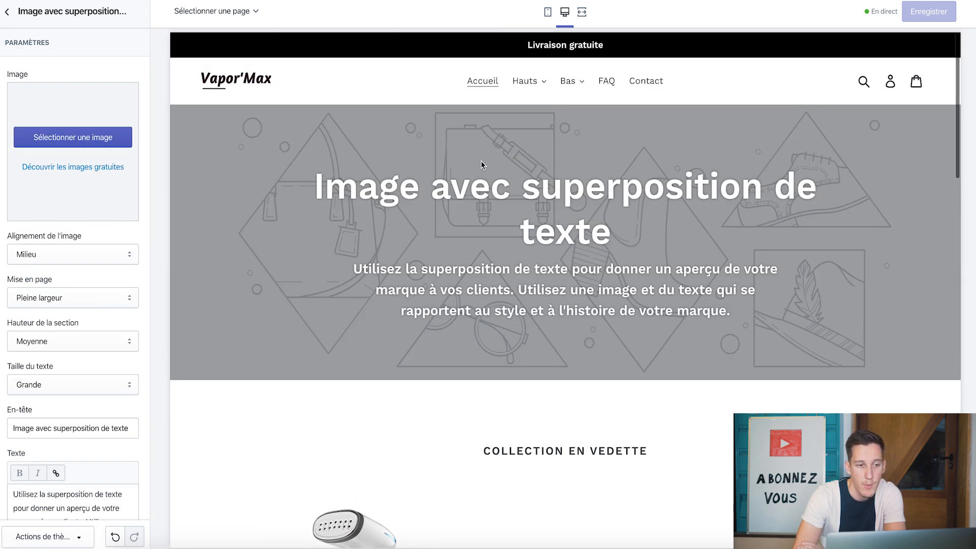
scroll(481, 161, down, 10)
scroll(403, 102, up, 8)
scroll(404, 100, down, 1)
scroll(404, 100, up, 4)
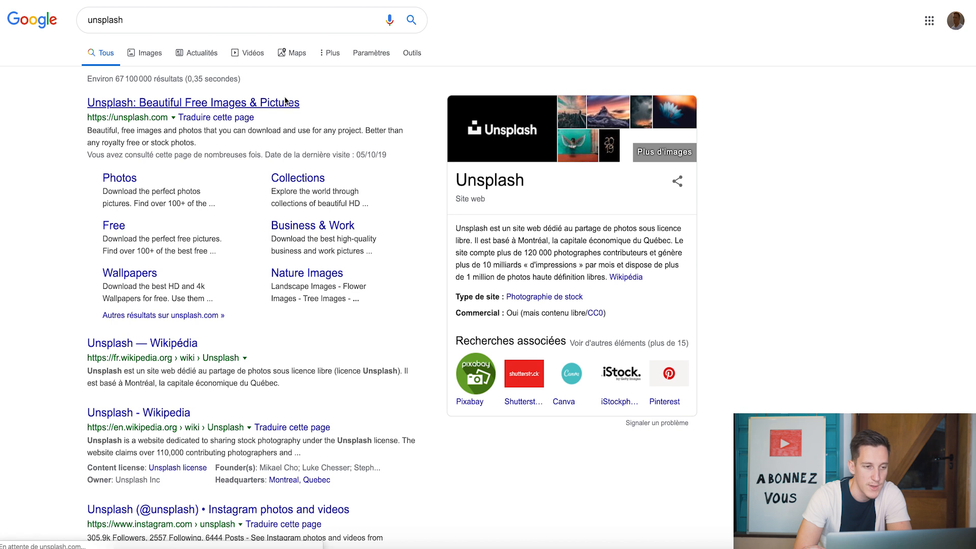
Step: Switch to the Unsplash website and search its free photos for "clothing"
click(285, 102)
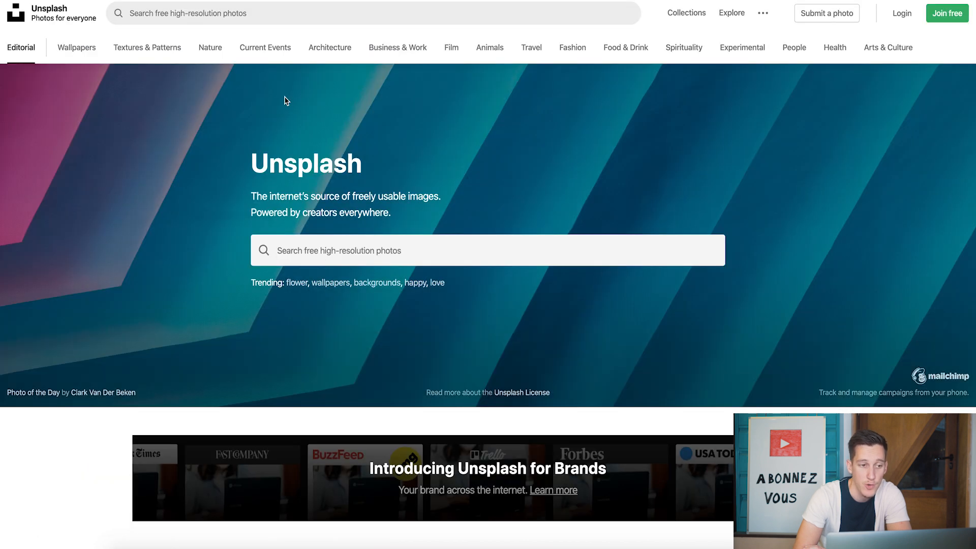
click(320, 250)
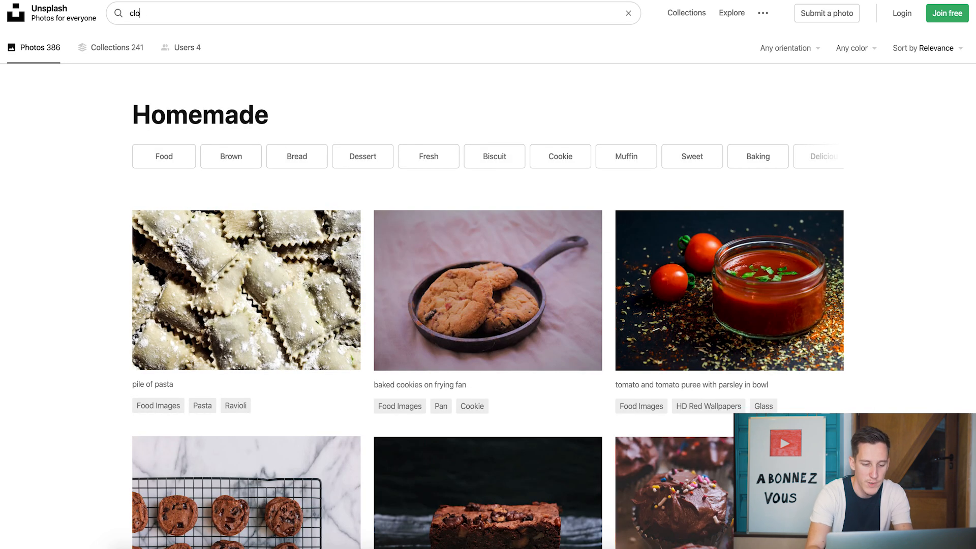
text(thing)
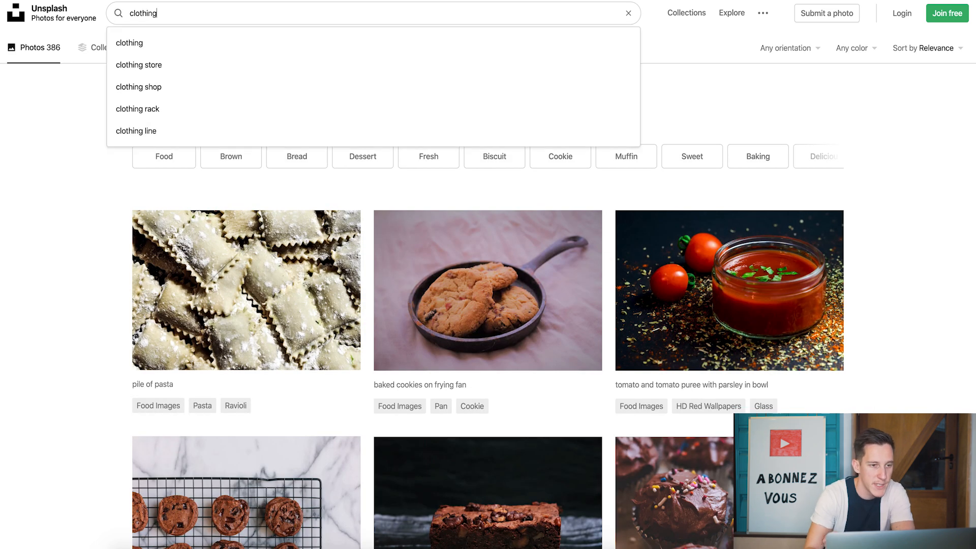
key(Return)
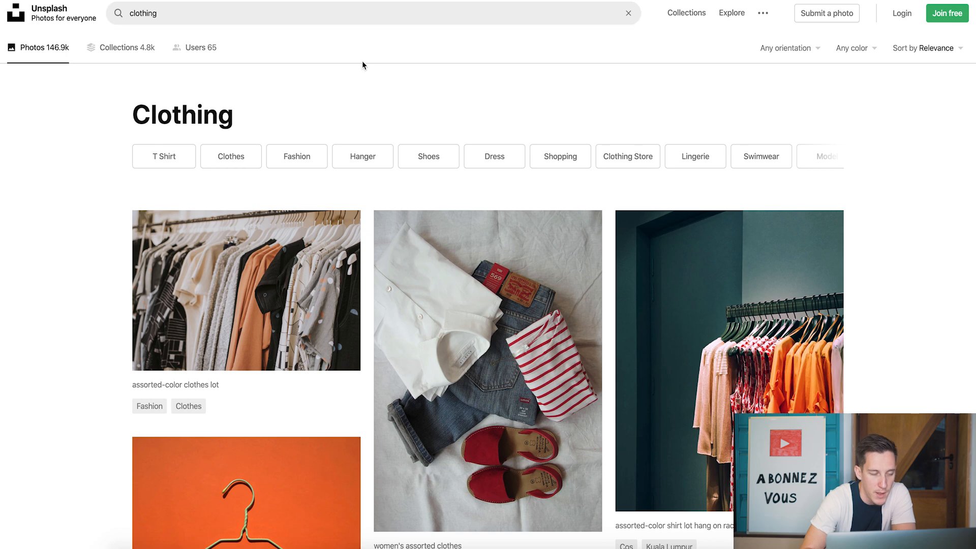
Step: Download the photo of assorted-color clothes on a rack, allow multiple downloads from the site and return to the search results
scroll(231, 224, down, 10)
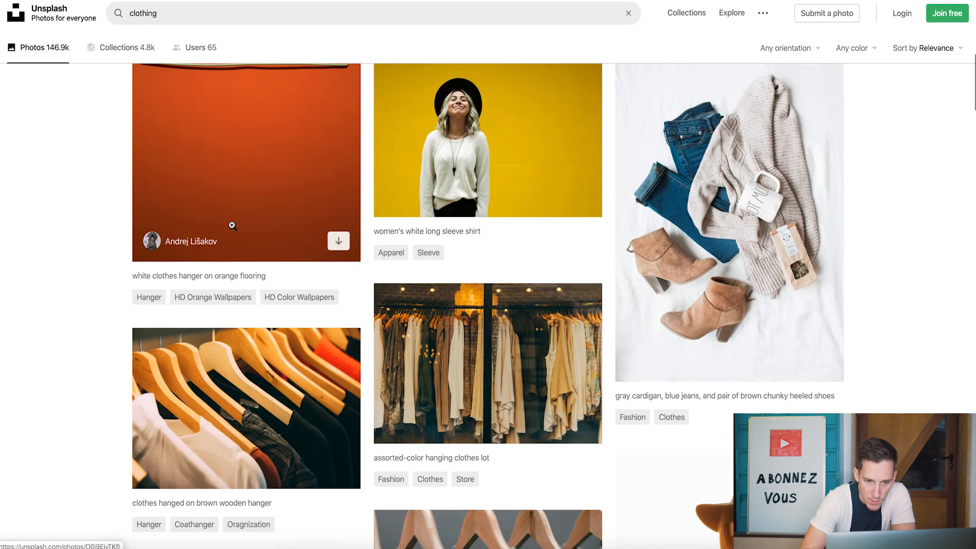
scroll(231, 224, up, 10)
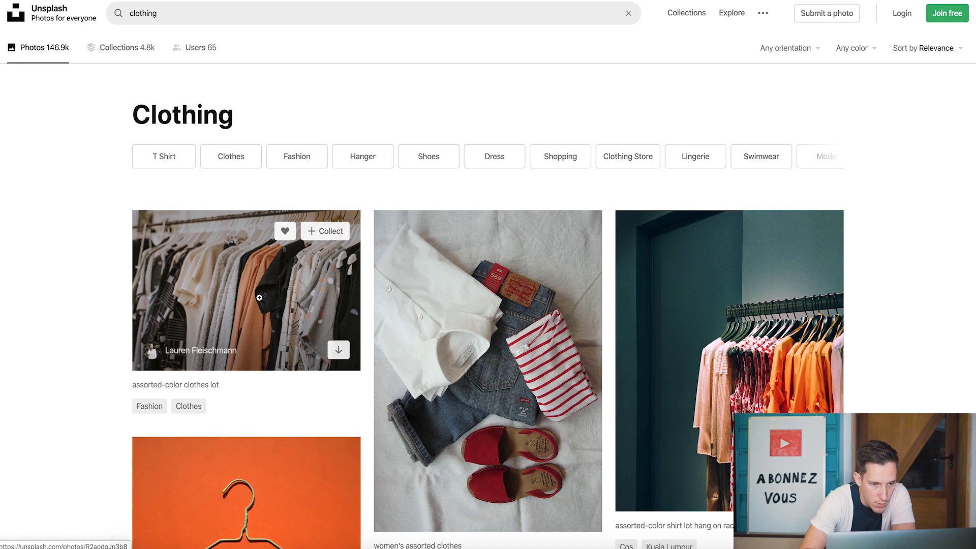
click(259, 298)
click(859, 31)
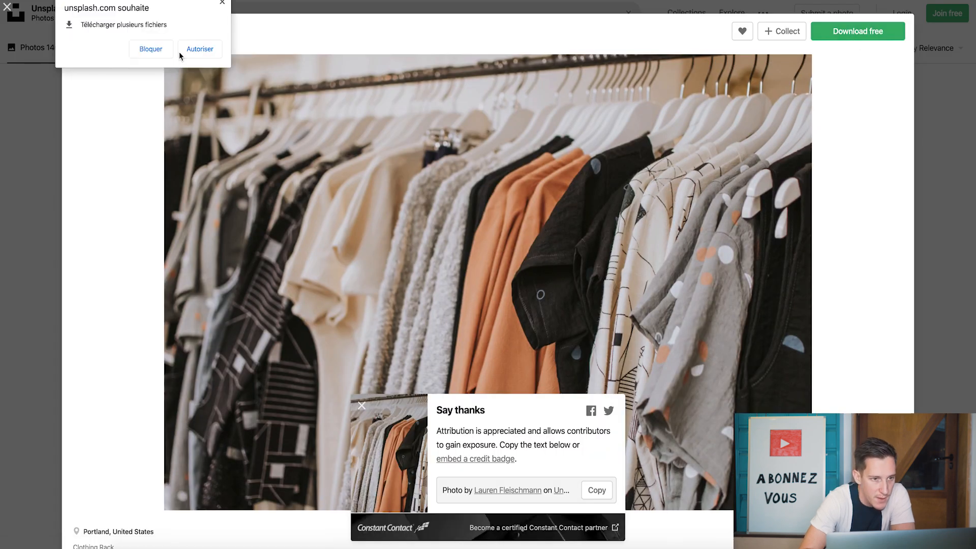
click(194, 51)
click(8, 9)
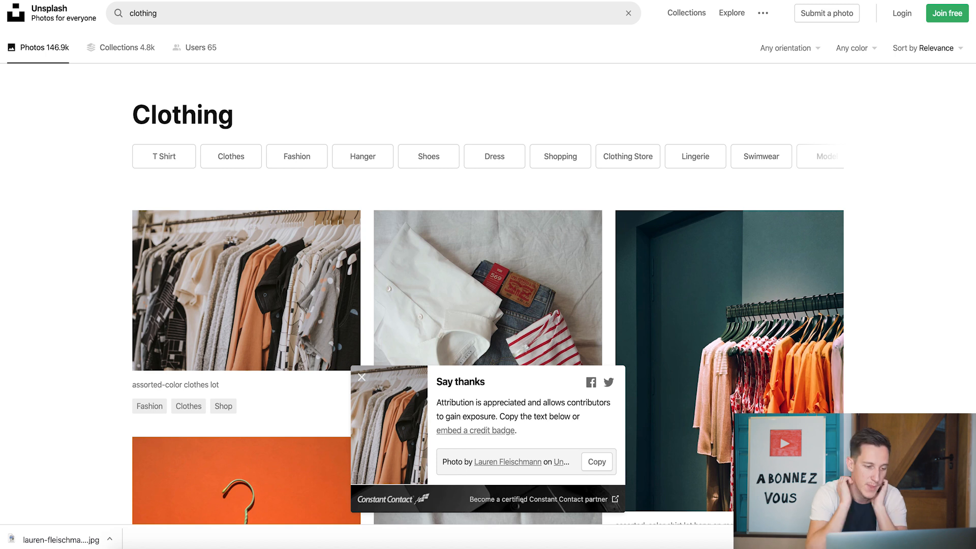
Step: Search Google for "redimensionner image", open the iLoveIMG resizing tool and load the downloaded clothing photo into it
key(super+t)
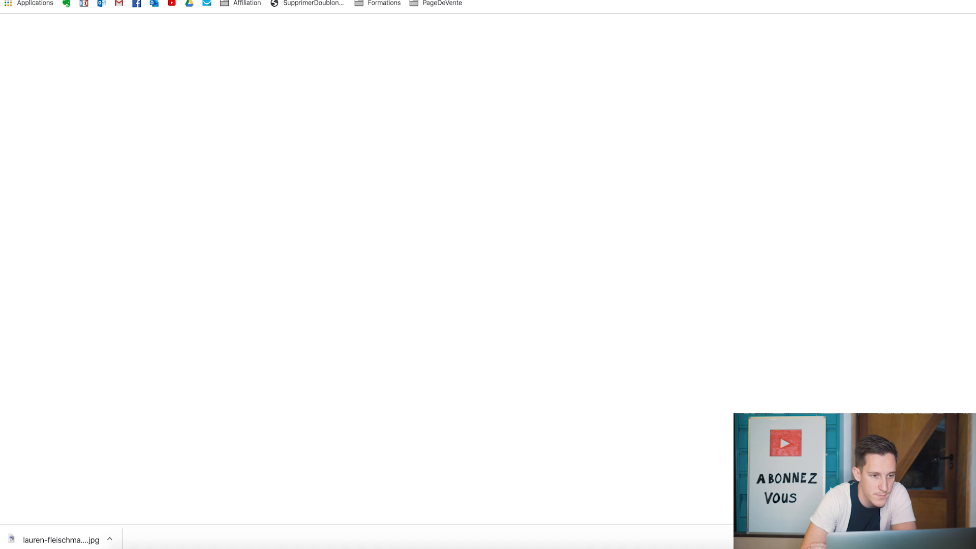
key(Return)
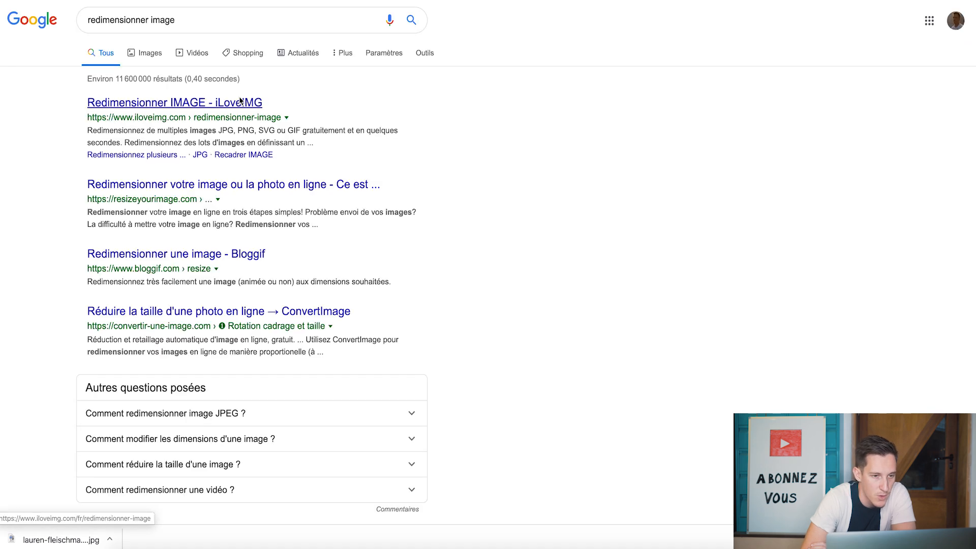
click(240, 102)
drag(61, 540, 455, 213)
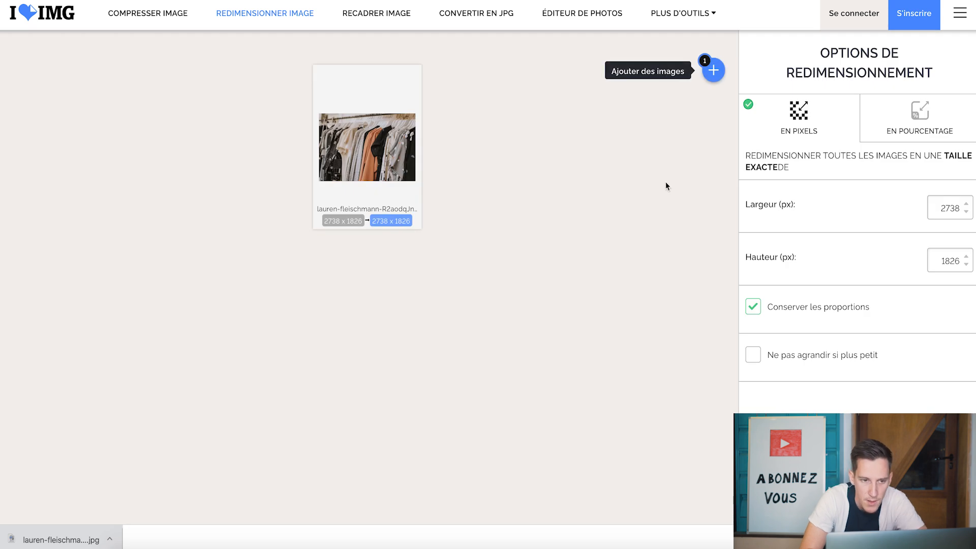
Step: Resize the photo to 1800 px wide with proportions kept and download the resized image
double_click(941, 201)
text(1800)
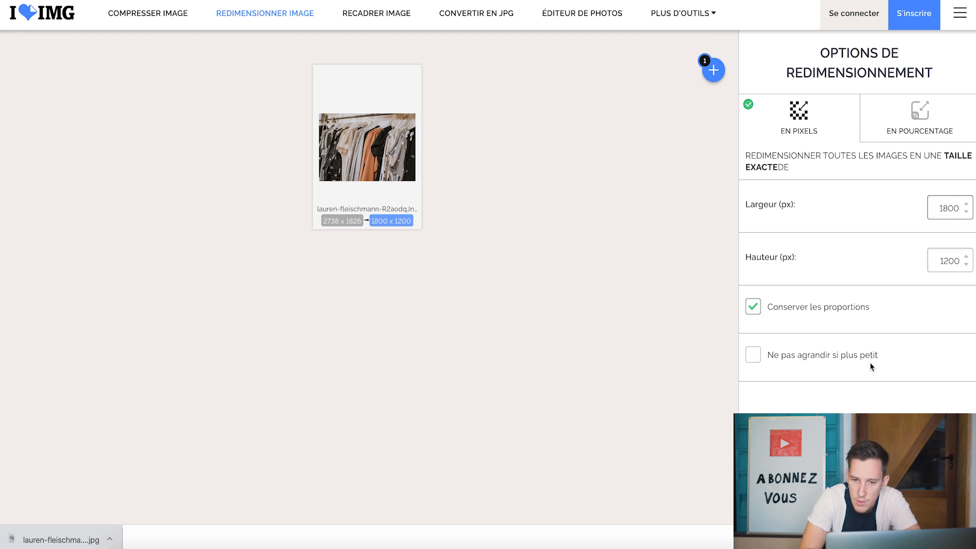
click(859, 496)
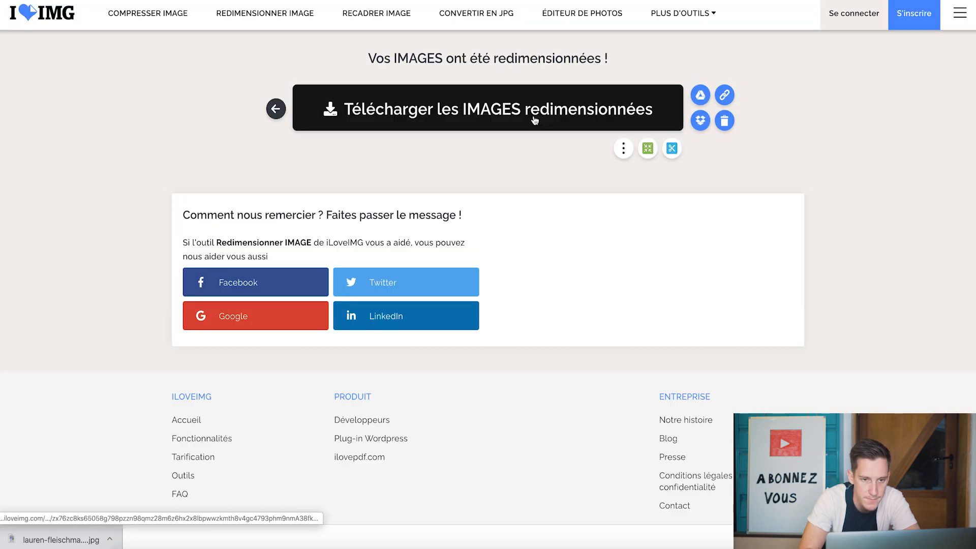
click(535, 120)
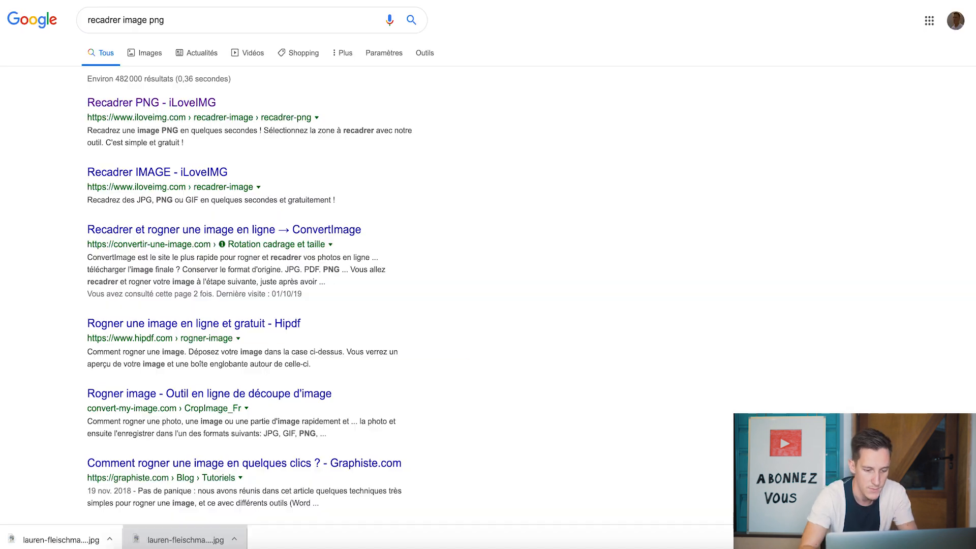
Step: Switch to Canva and create a new design with custom dimensions of 1800 × 800 px
text(canva)
key(Return)
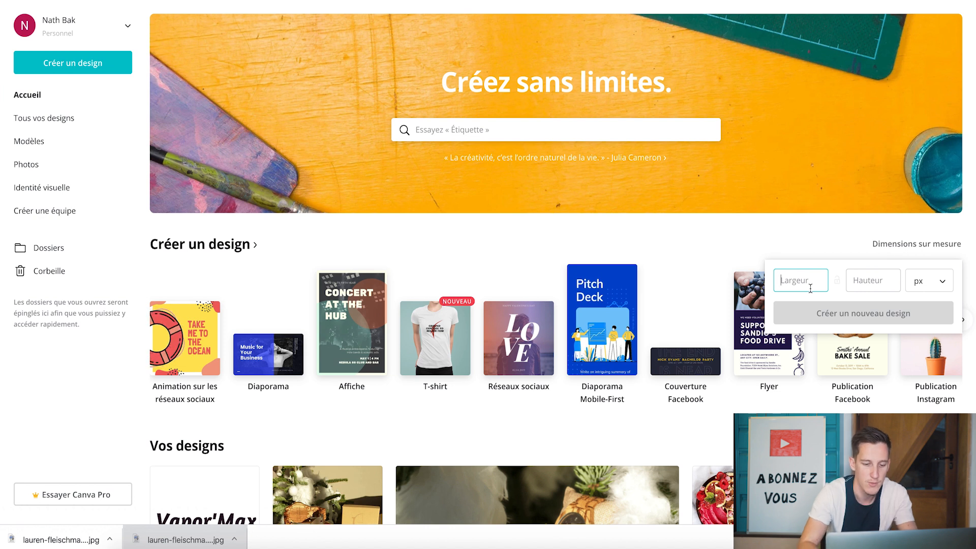
text(1800)
click(896, 279)
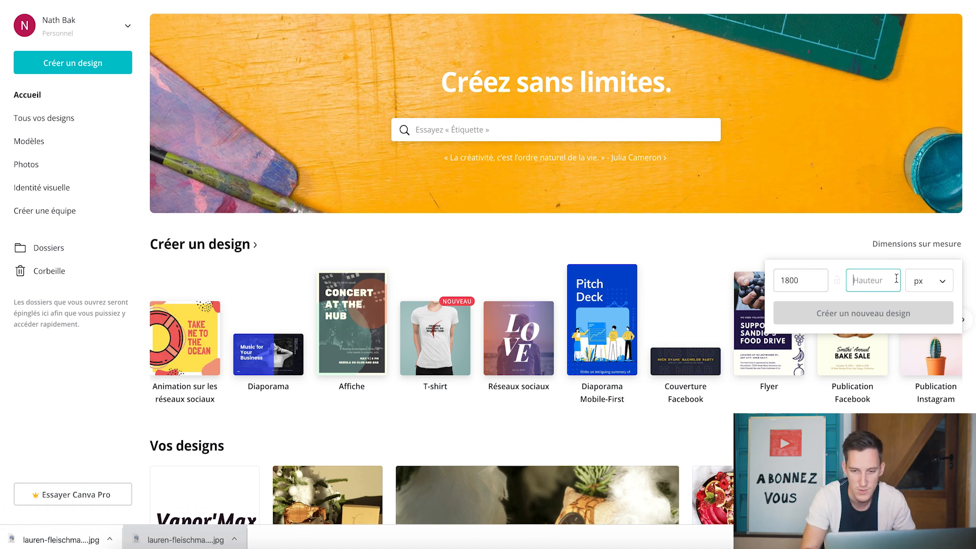
text(800)
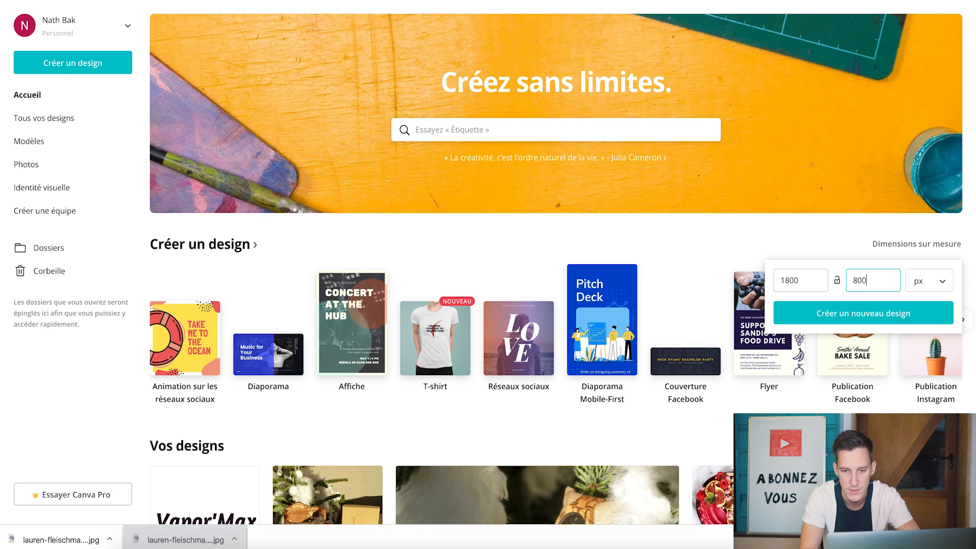
click(866, 320)
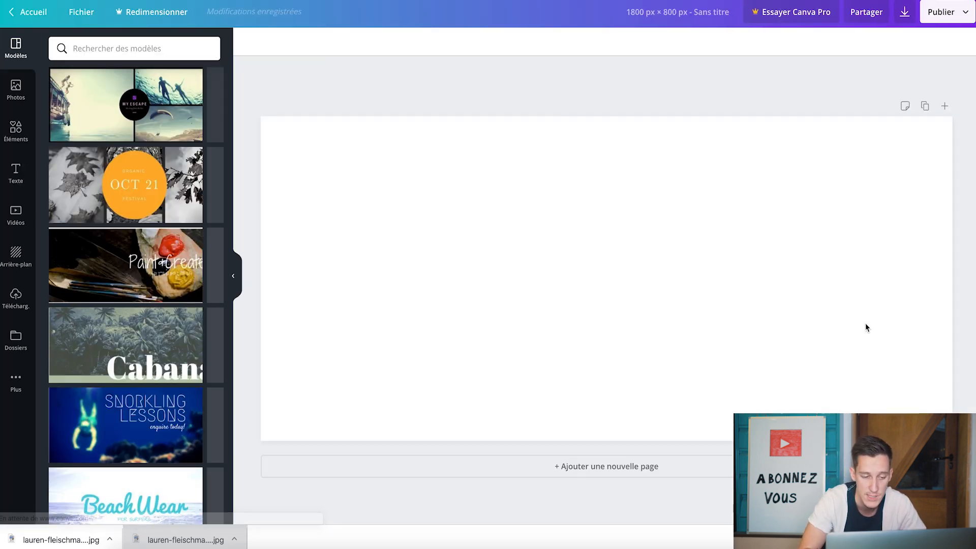
Step: Upload the resized clothing photo to the design and enlarge it to cover the whole page
drag(54, 532, 181, 355)
drag(956, 341, 959, 342)
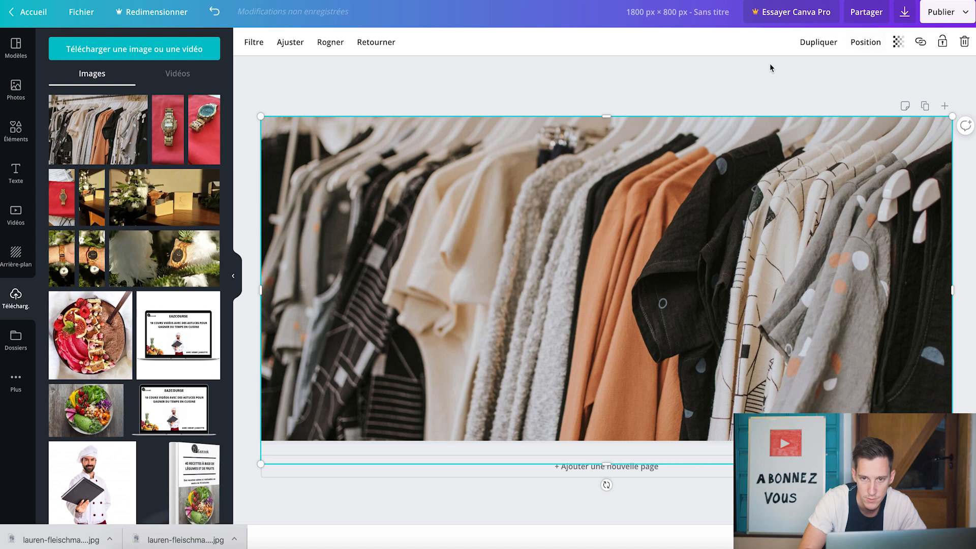
click(754, 81)
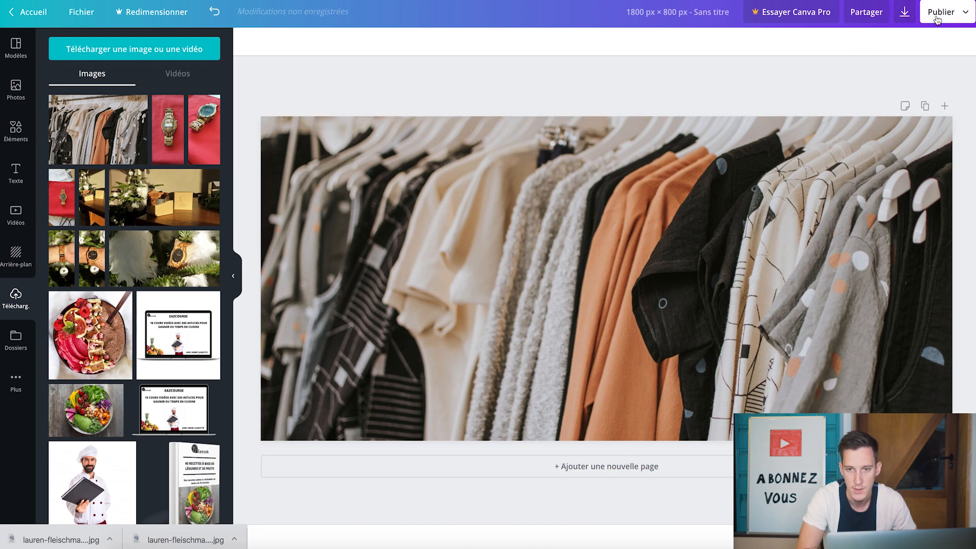
Step: Download the finished banner design as a PNG file
click(959, 12)
click(859, 72)
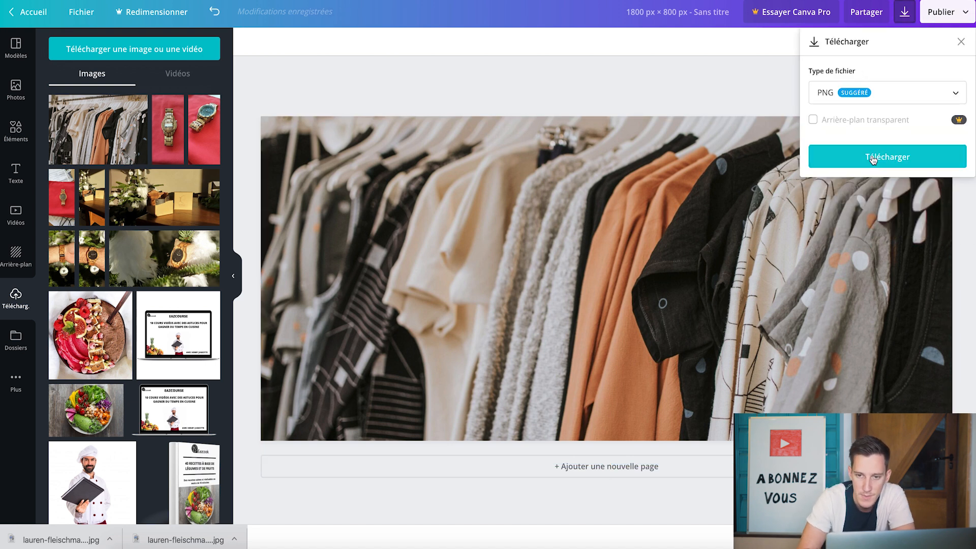
click(872, 159)
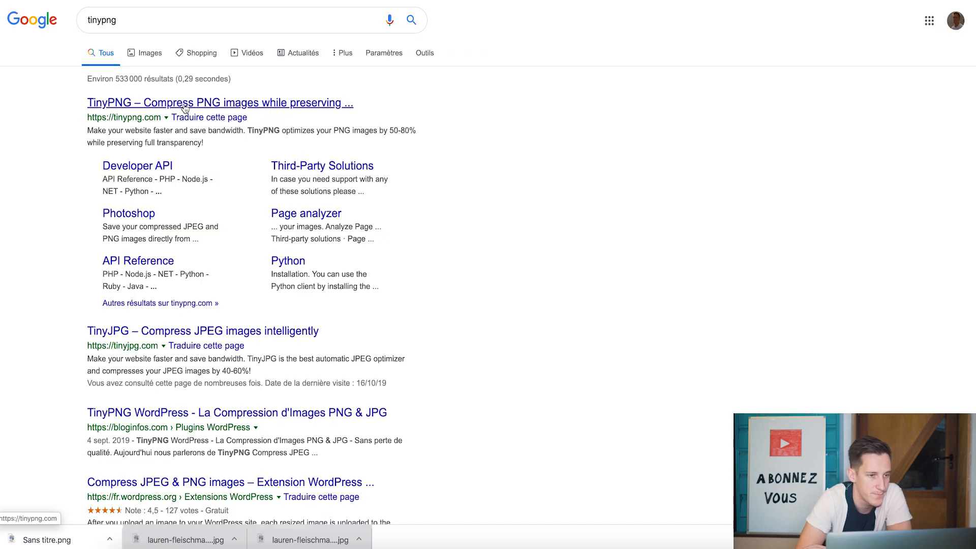
Step: Open the TinyPNG website, compress Sans titre.png and download the compressed file
click(184, 104)
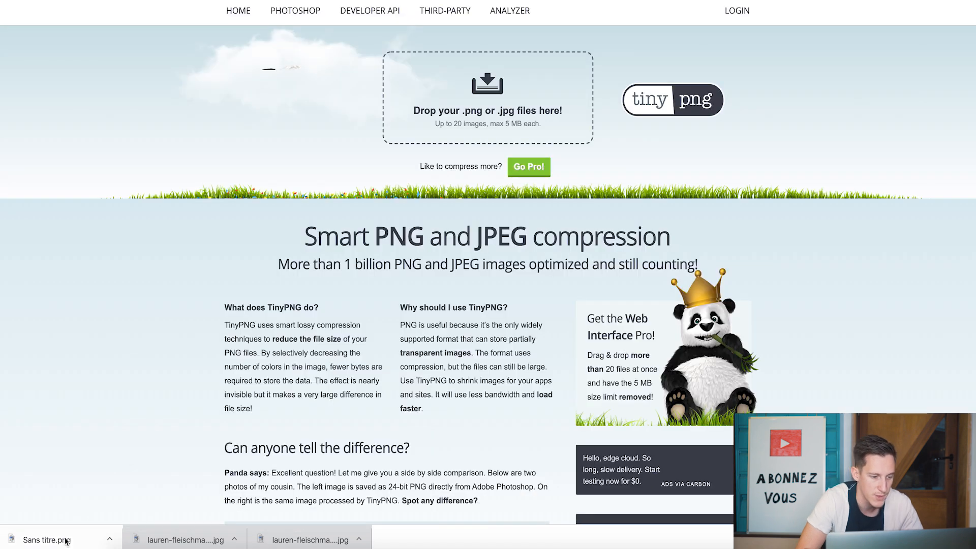
drag(515, 89, 514, 89)
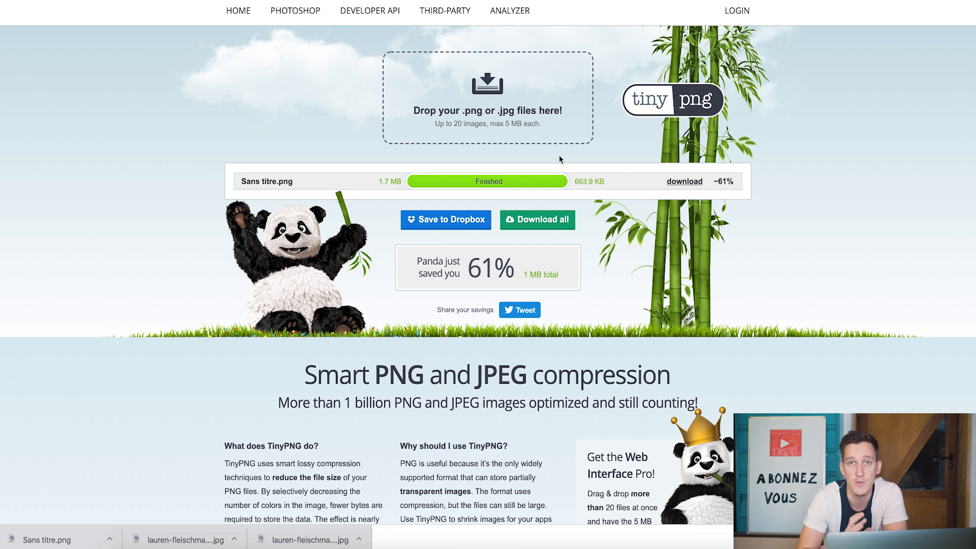
click(685, 183)
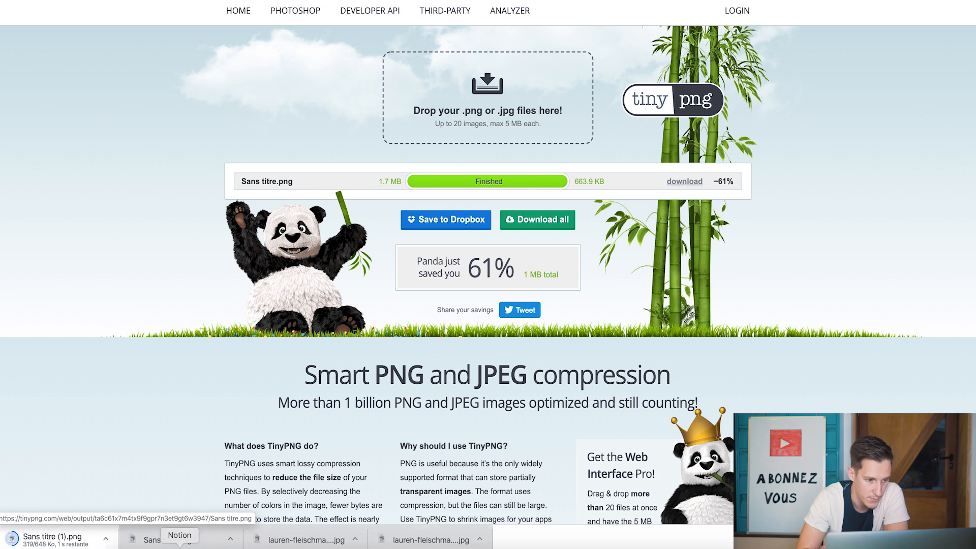
Step: Switch back to the Shopify theme editor and set the compressed clothing banner as the overlay section's image
click(213, 1)
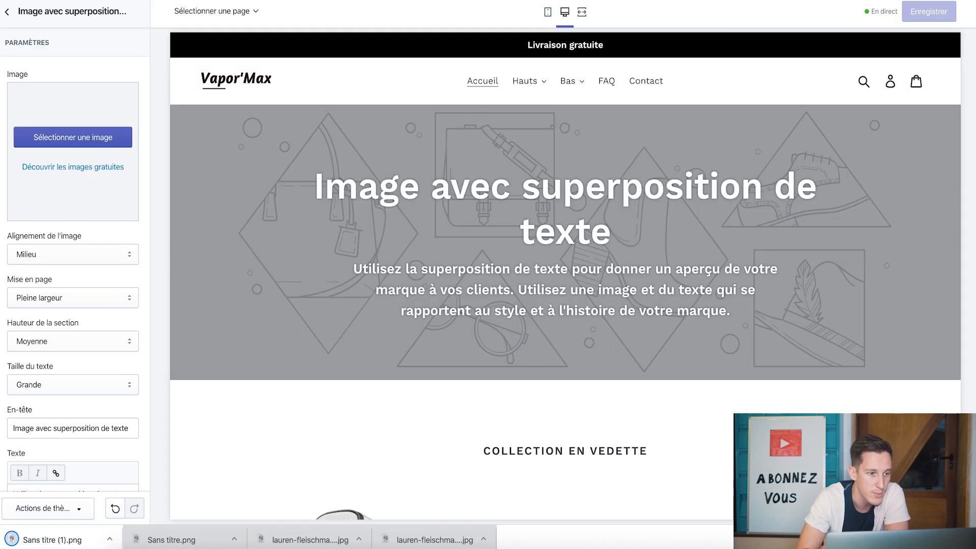
click(68, 142)
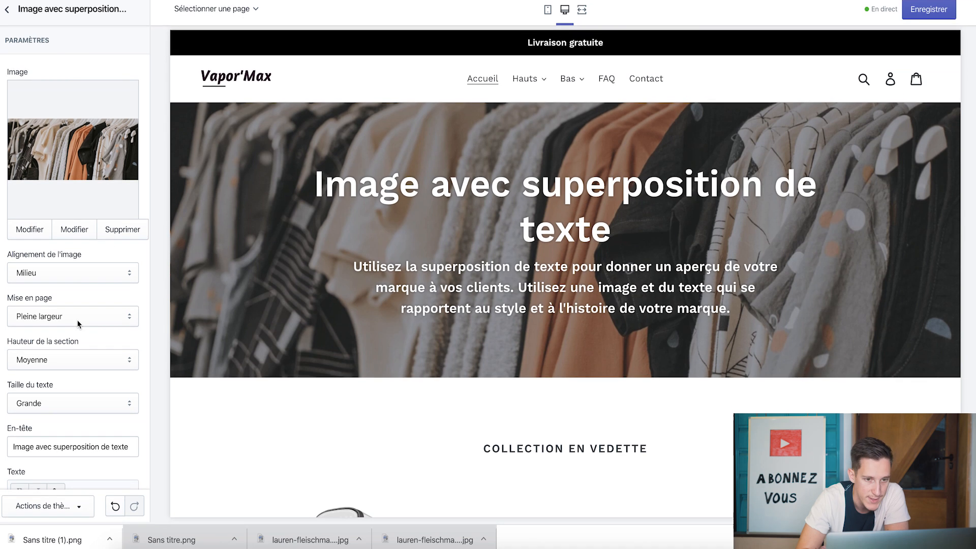
Step: Replace the overlay section's heading with "Ne gaspillez plus votre temps"
scroll(78, 324, down, 3)
click(79, 324)
key(ctrl+a)
key(BackSpace)
text(Ne gaspillez plus o)
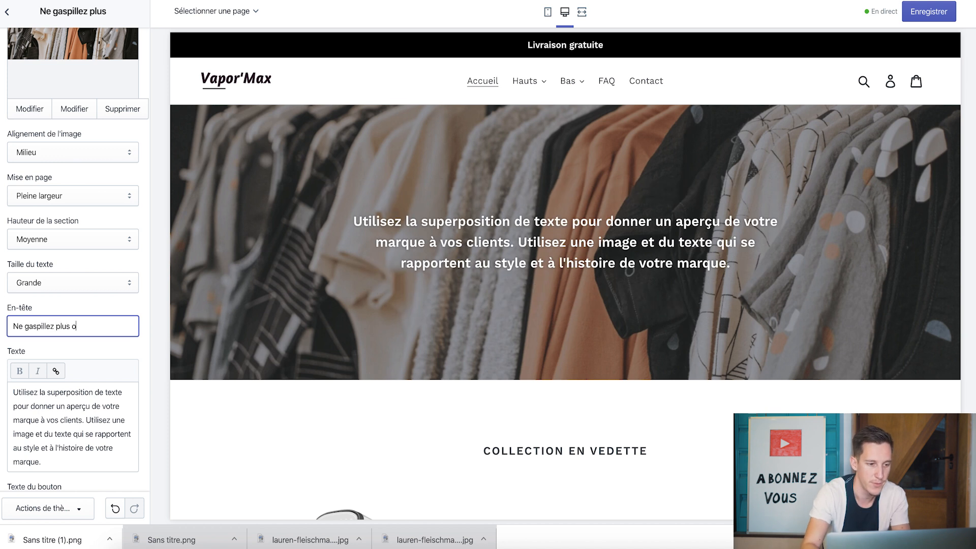
key(BackSpace)
text(votre tezm)
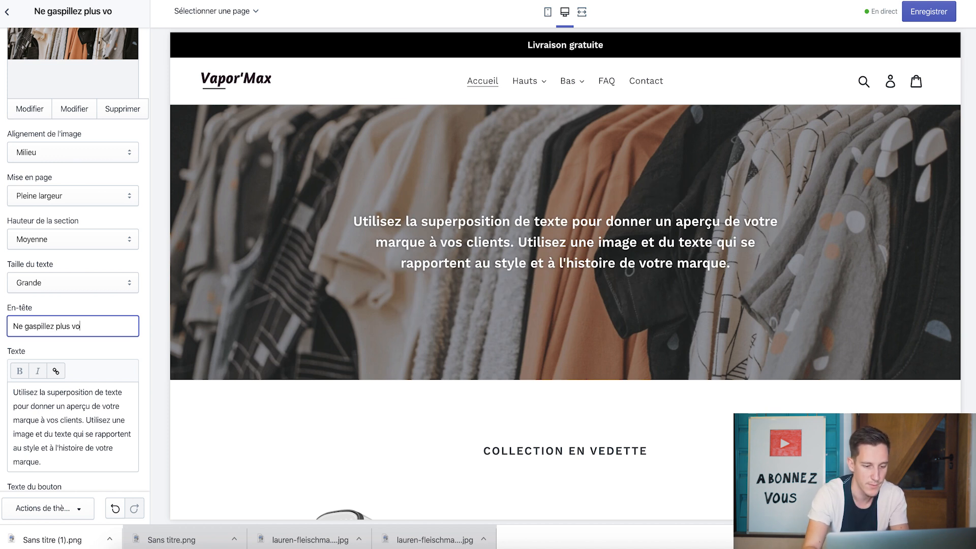
key(BackSpace)
key(BackSpace)
text(mps)
Step: Replace the overlay section's body text with "Vapor'Max simplifie votre quotidien."
click(71, 402)
key(ctrl+a)
text(Vapor'Max s)
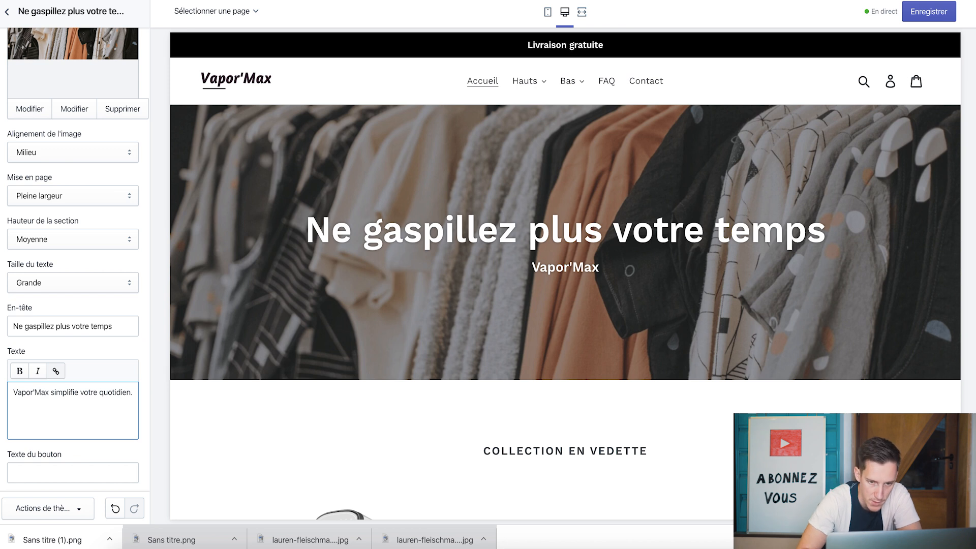
Step: Add a "Découvrir Vapor'Max" button linked to the Vapor'Max - Défroisseur Vapeur product in the overlay section and save the theme
scroll(53, 454, down, 2)
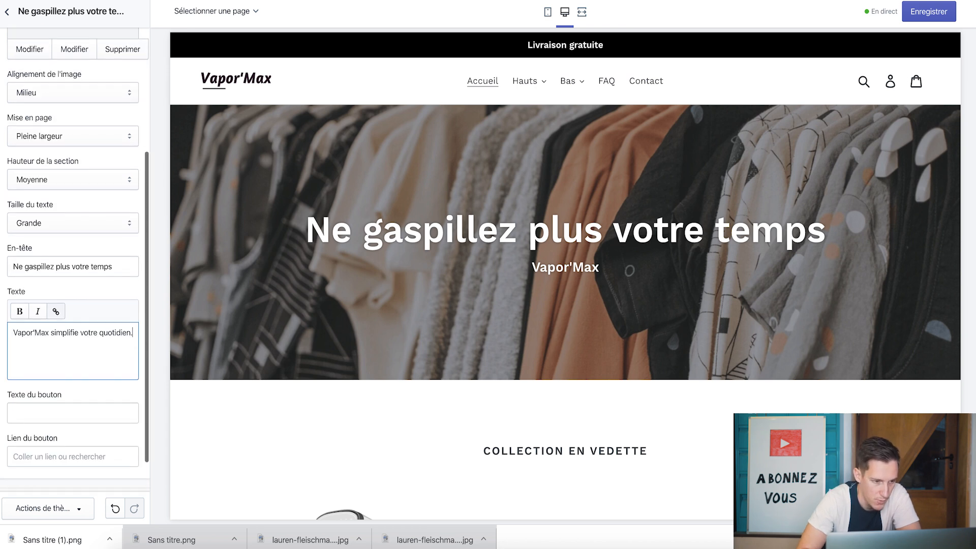
click(68, 412)
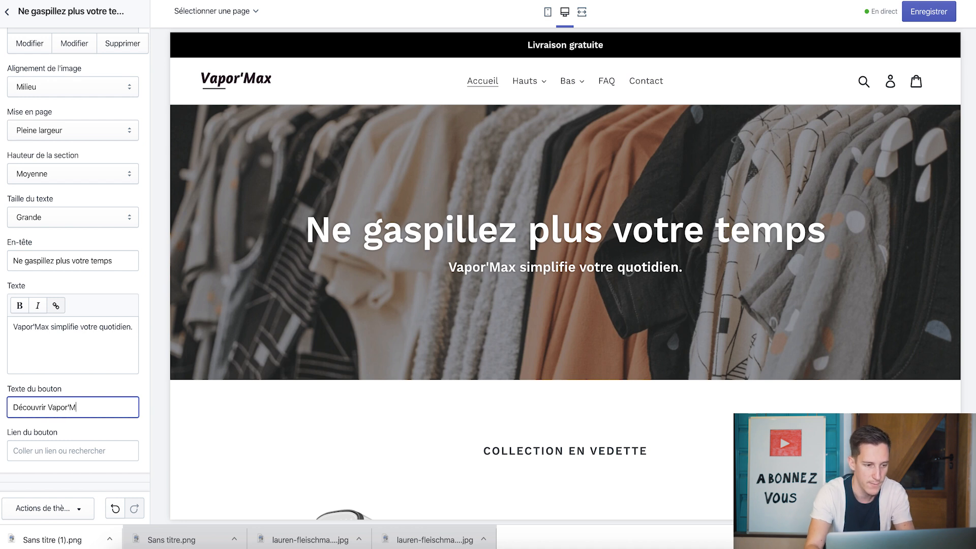
click(64, 448)
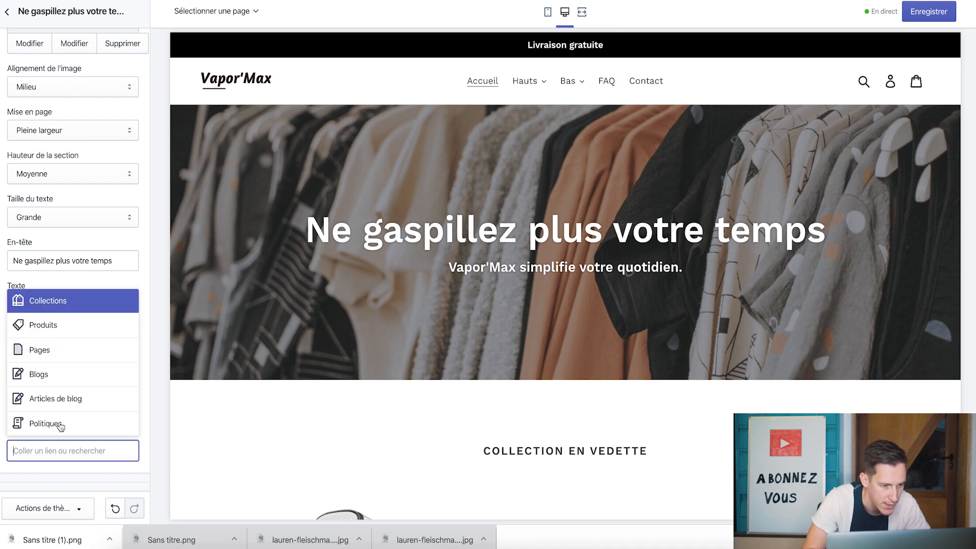
click(52, 332)
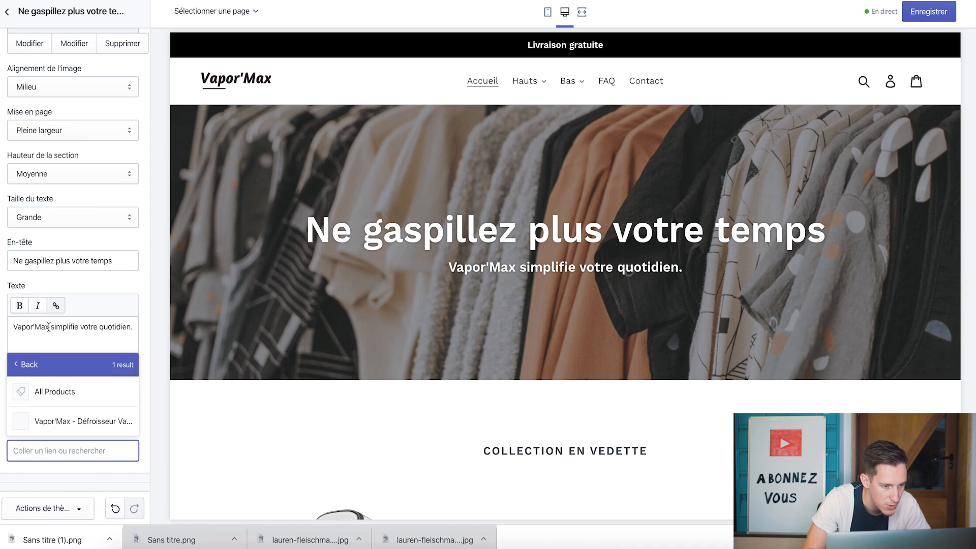
click(41, 418)
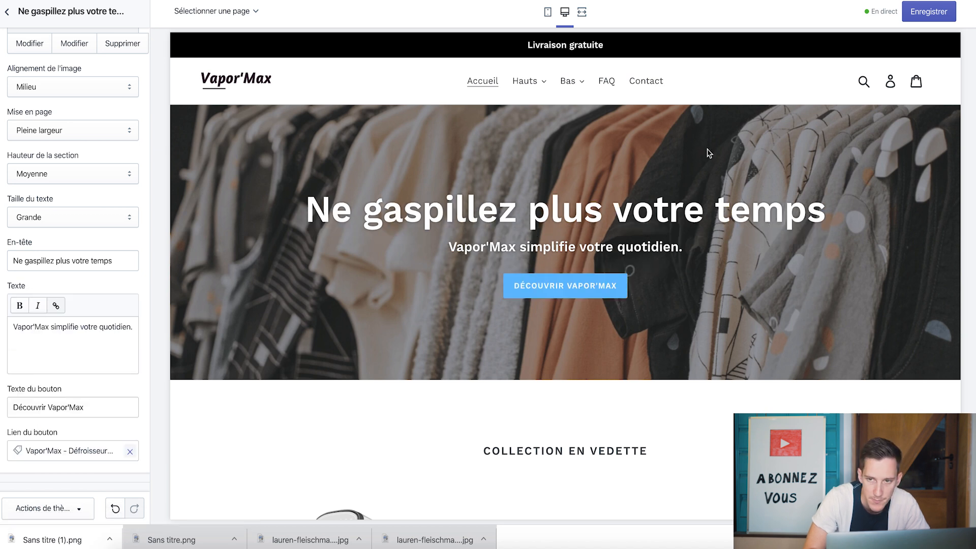
click(935, 18)
click(7, 11)
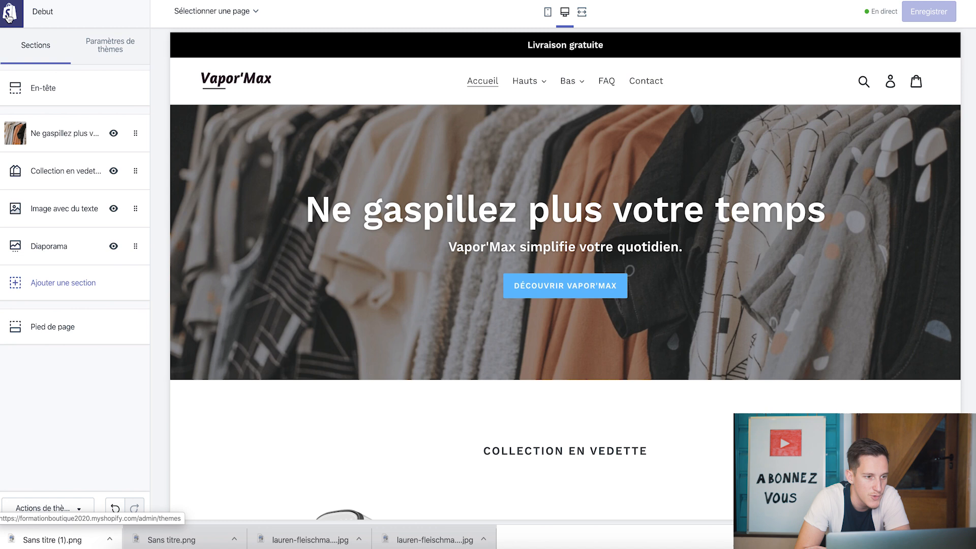
Step: Remove the "Collection en vedette", "Image avec du texte" and "Diaporama" sections from the home page
scroll(363, 296, down, 5)
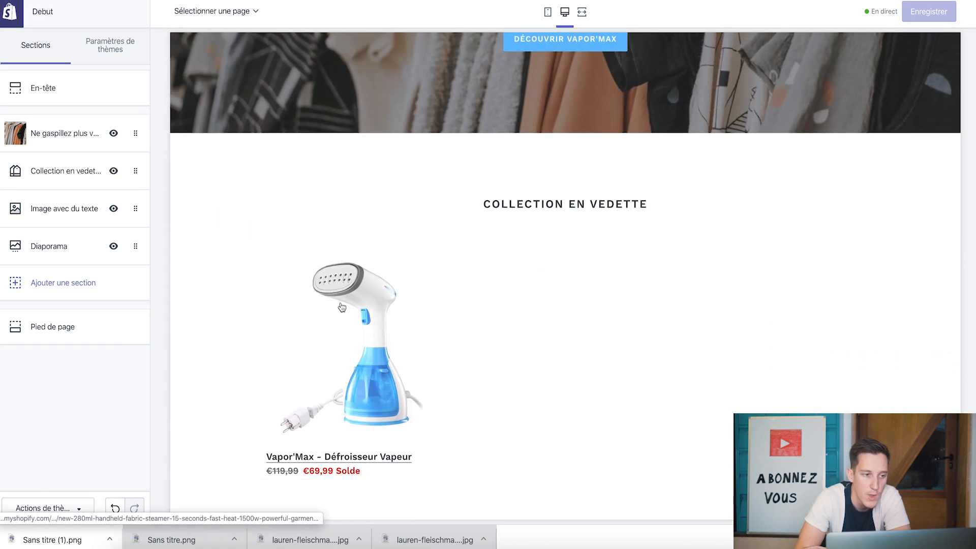
click(70, 181)
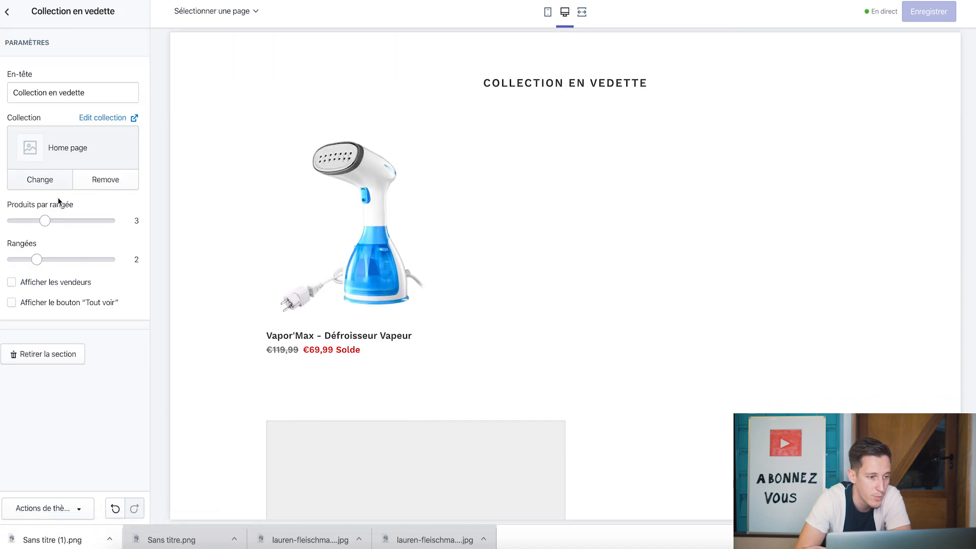
click(39, 355)
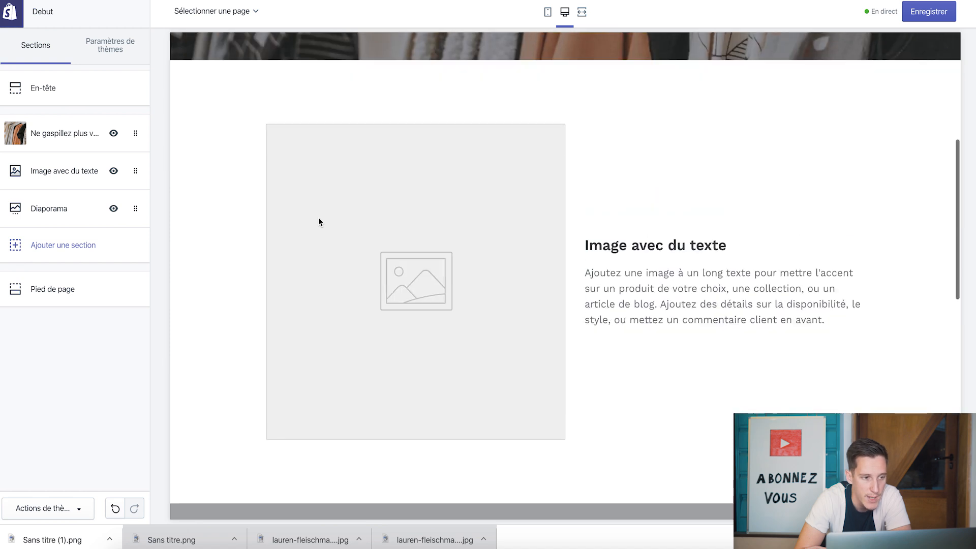
click(65, 175)
scroll(84, 375, down, 3)
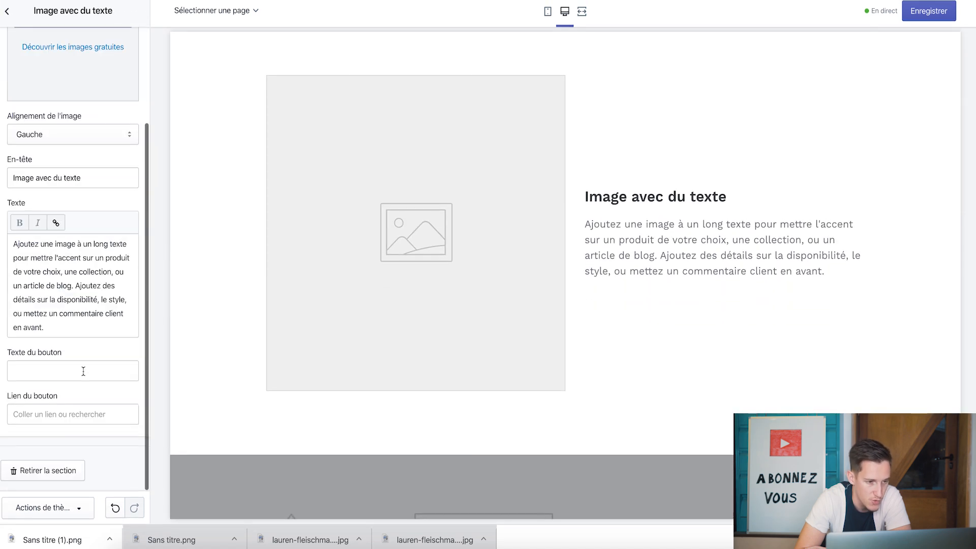
click(49, 481)
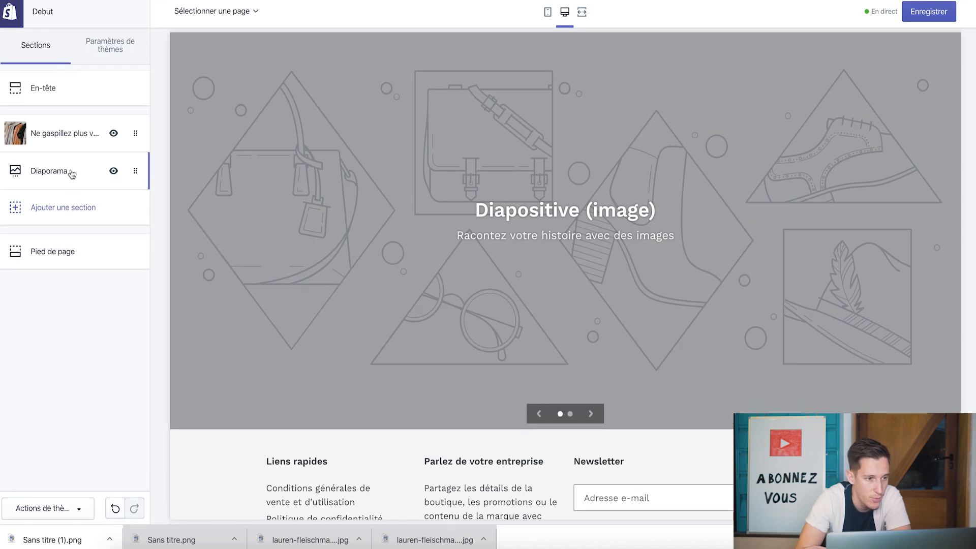
click(70, 171)
scroll(81, 351, down, 1)
click(15, 470)
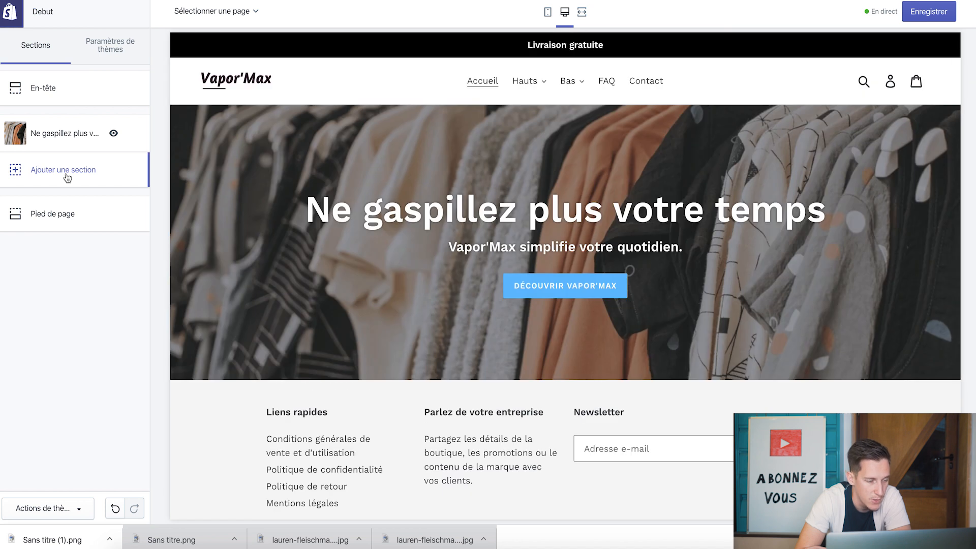
Step: Add a "Produit vedette" section to the home page and assign it the Vapor'Max - Défroisseur Vapeur product
click(66, 178)
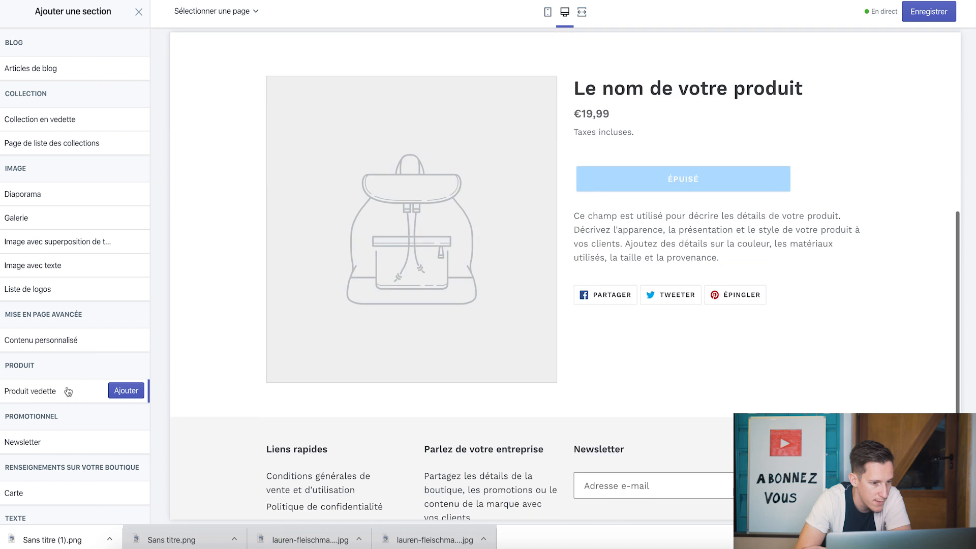
click(118, 390)
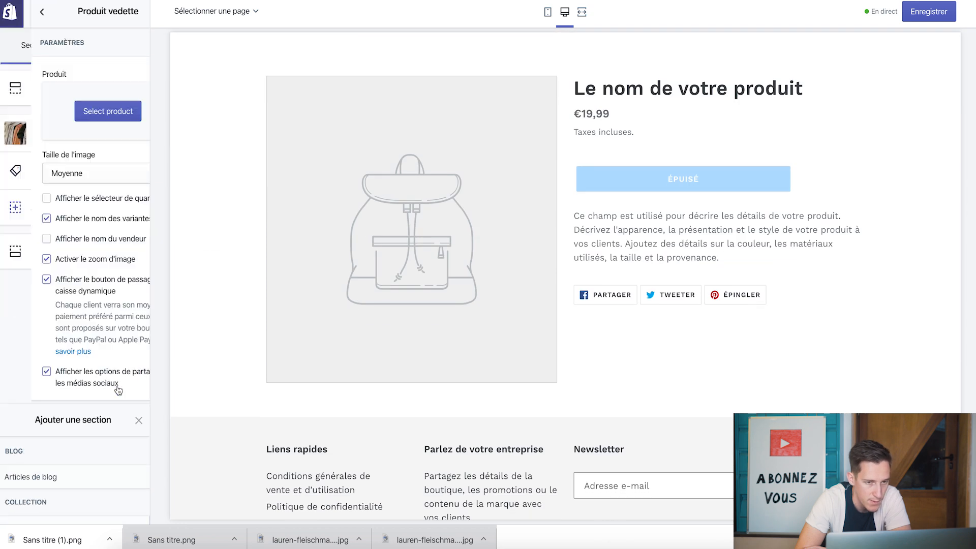
click(59, 115)
click(58, 130)
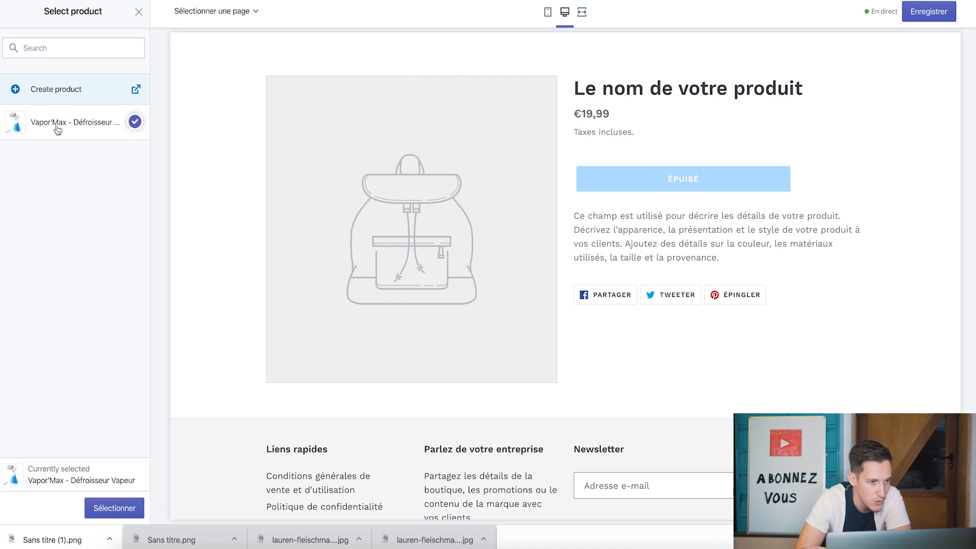
click(113, 508)
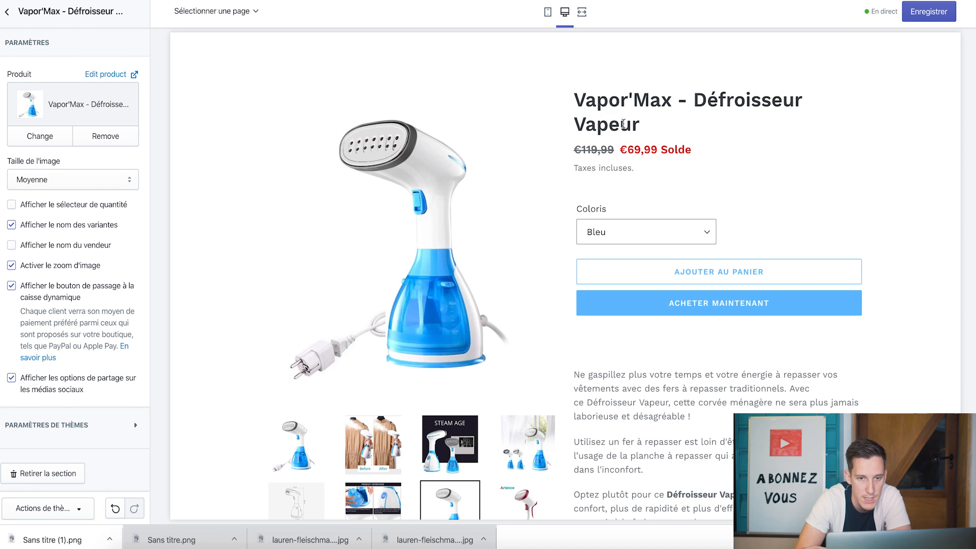
Step: Review the featured product section in the preview, examining its images, description, sale label and tax mention
scroll(443, 263, down, 8)
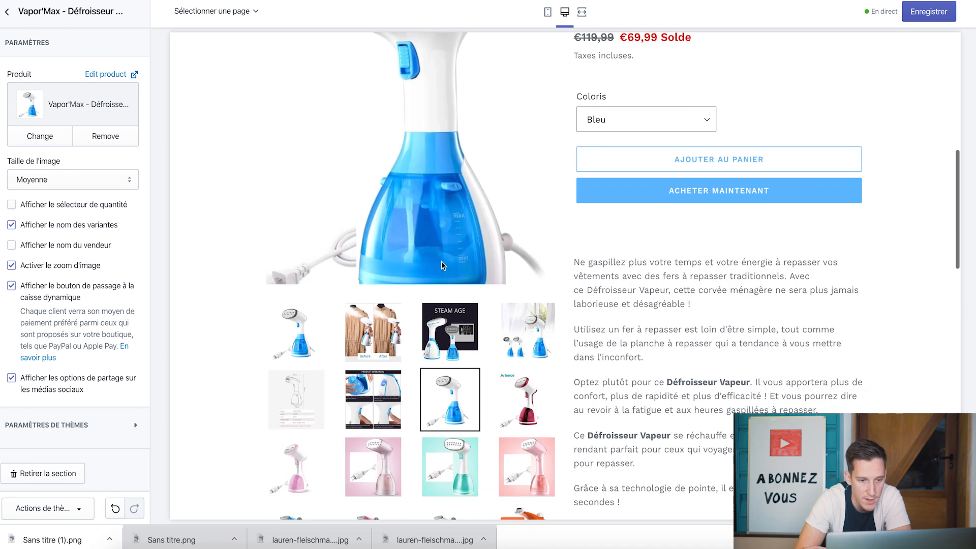
scroll(442, 264, up, 8)
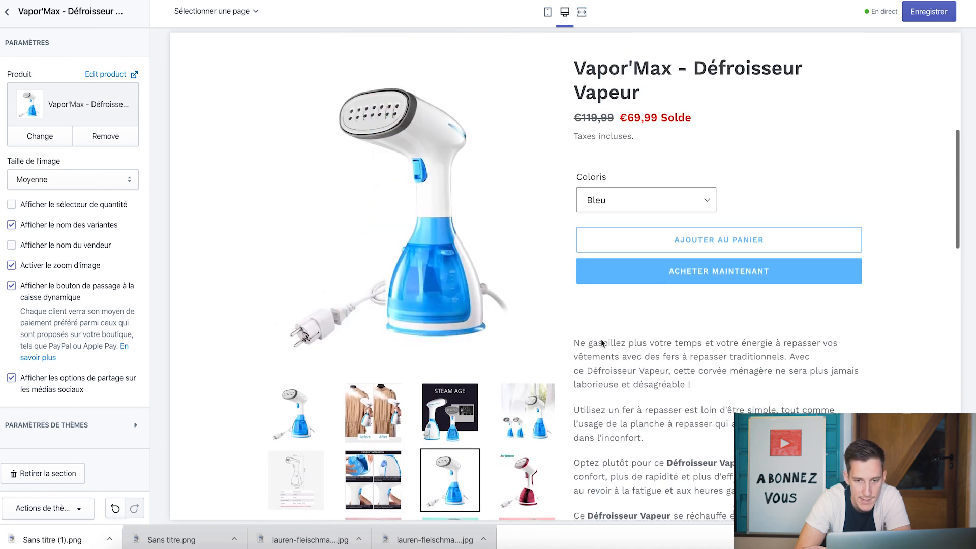
scroll(601, 342, down, 8)
scroll(601, 340, down, 13)
scroll(601, 340, up, 18)
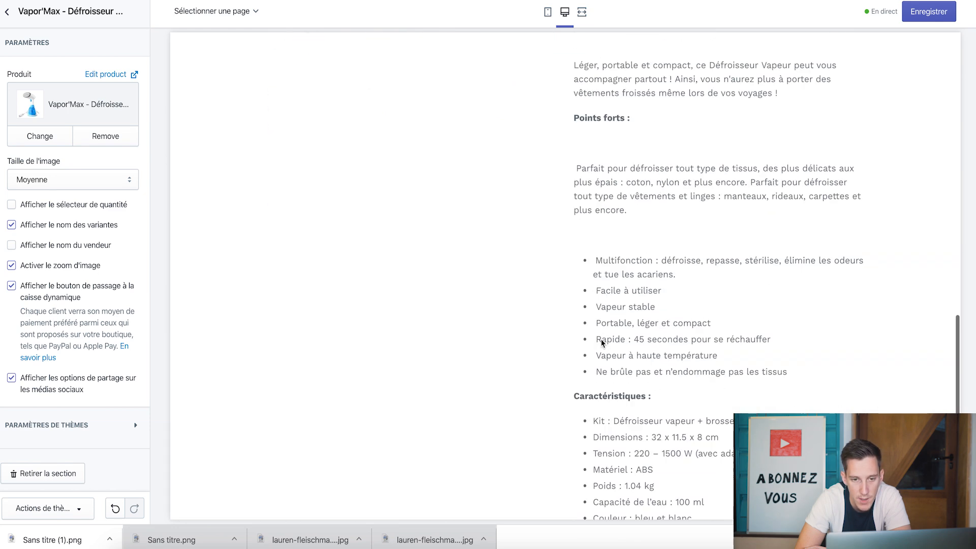
scroll(601, 340, up, 12)
scroll(601, 340, down, 5)
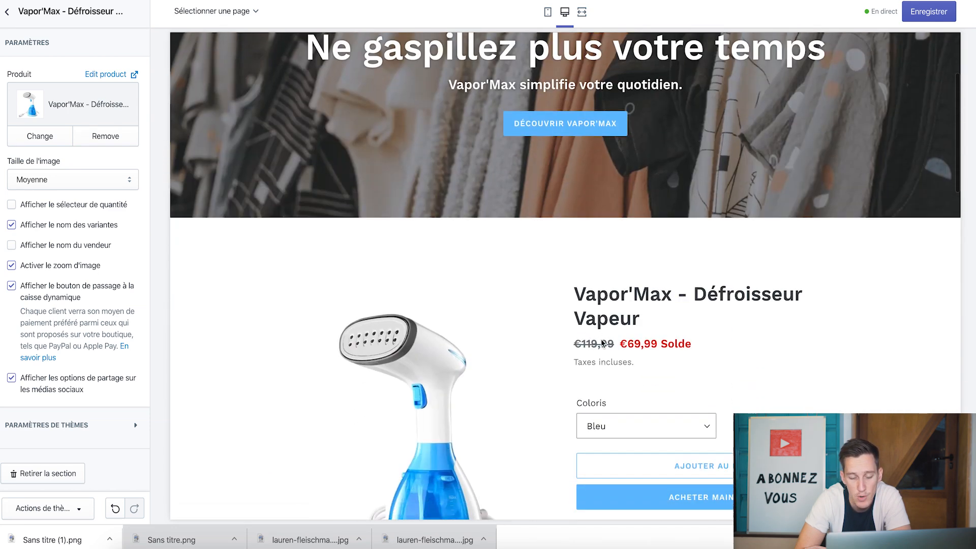
drag(661, 282, 689, 283)
click(696, 288)
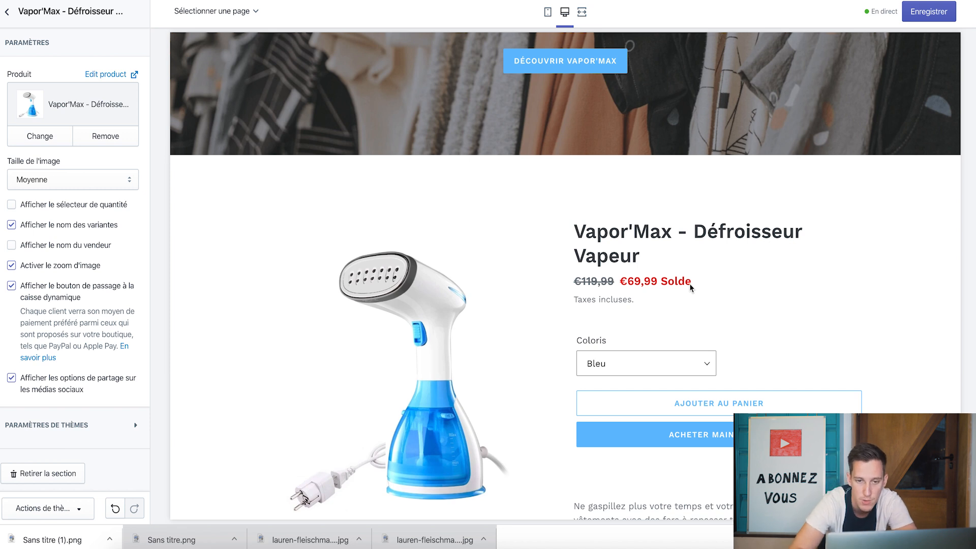
drag(690, 285, 667, 283)
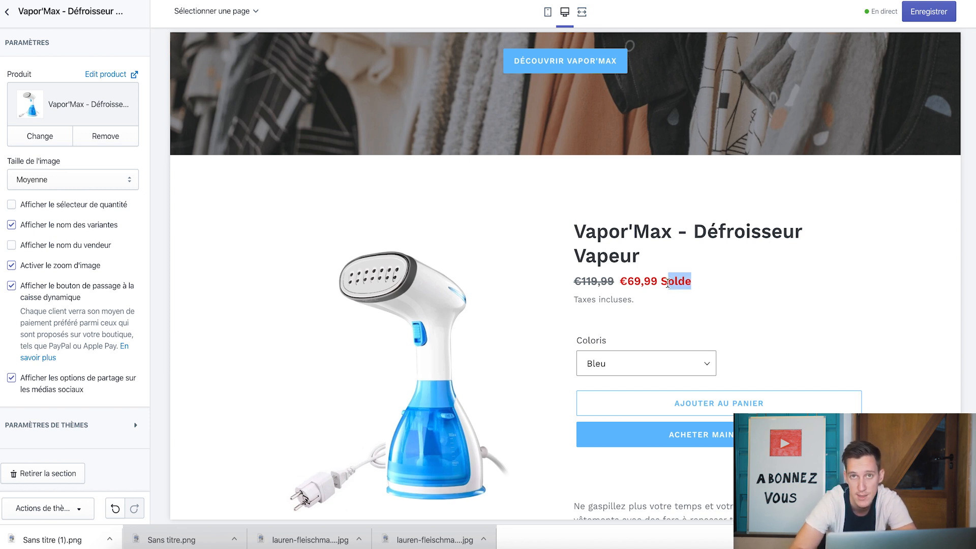
drag(642, 302, 573, 300)
click(638, 321)
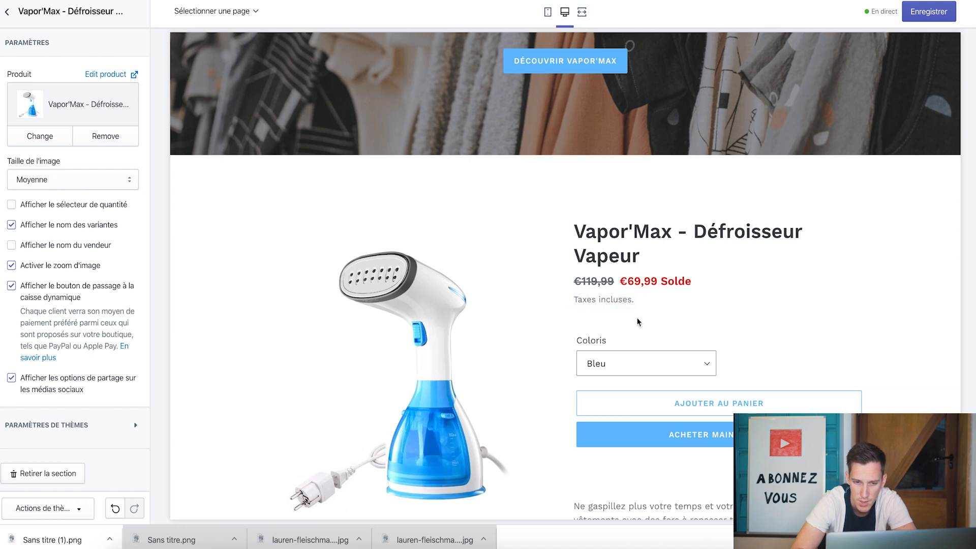
Step: Turn off the dynamic checkout button in the featured product section, check the product preview and save the theme
scroll(615, 336, down, 1)
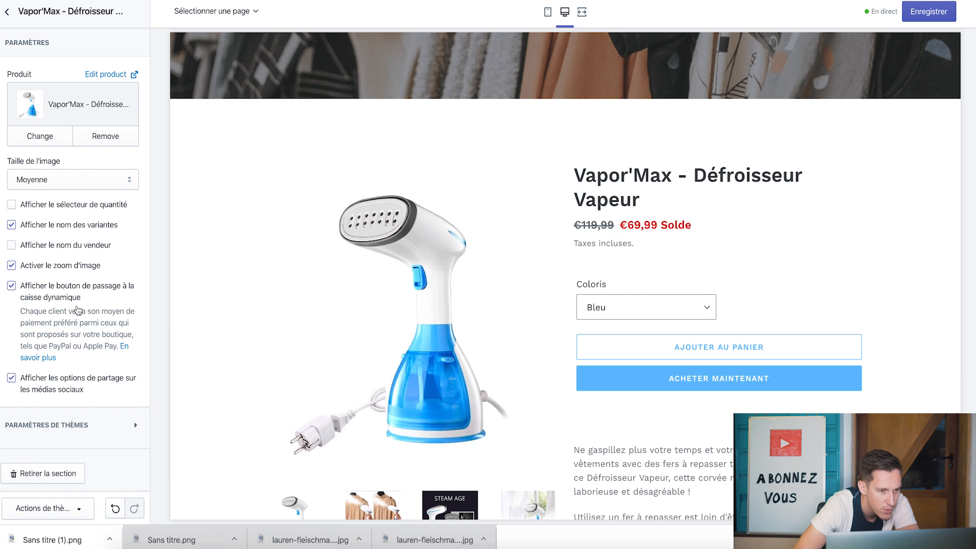
click(34, 292)
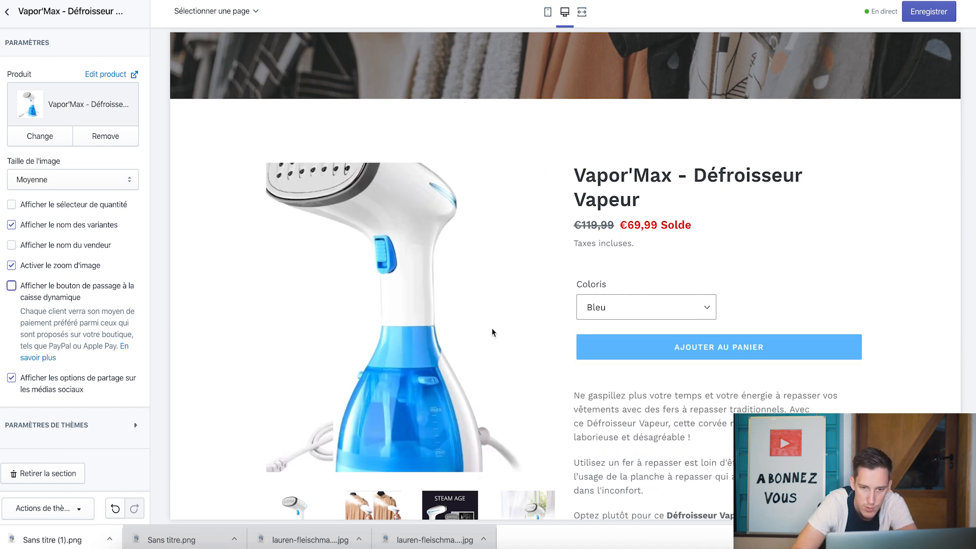
scroll(601, 310, down, 5)
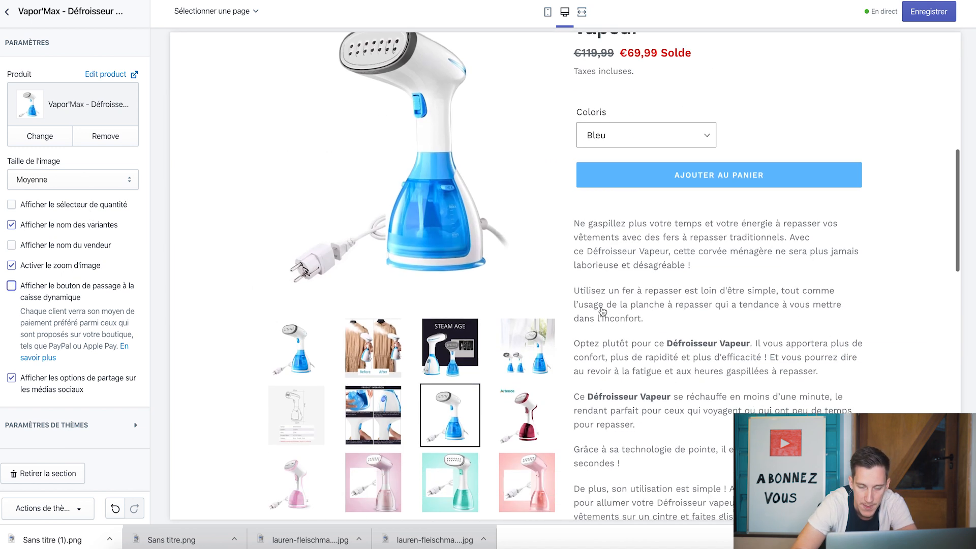
scroll(602, 307, up, 2)
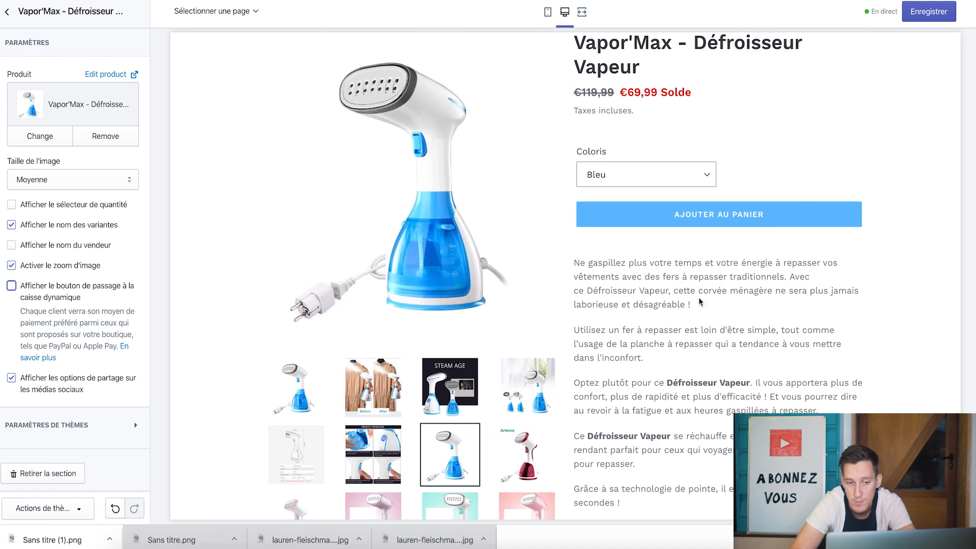
scroll(699, 302, down, 3)
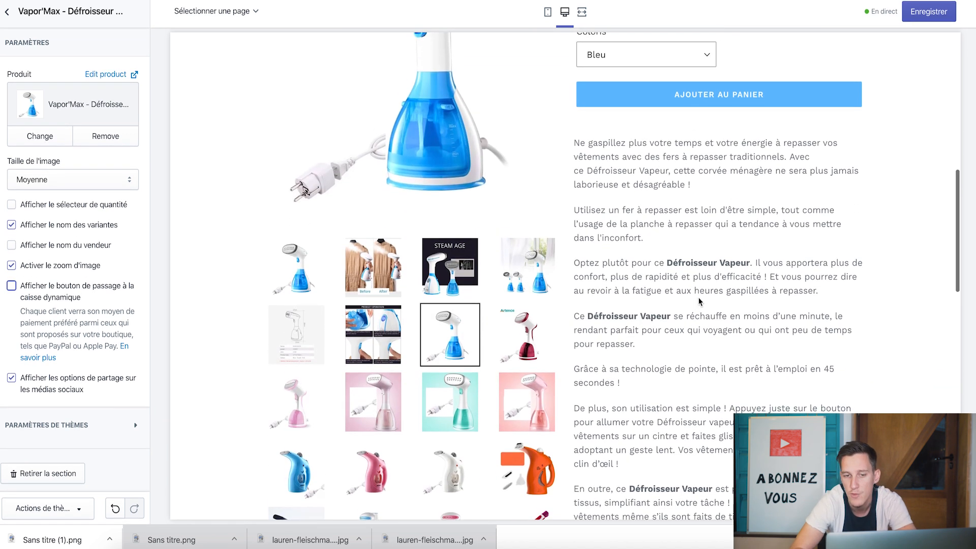
scroll(699, 302, down, 15)
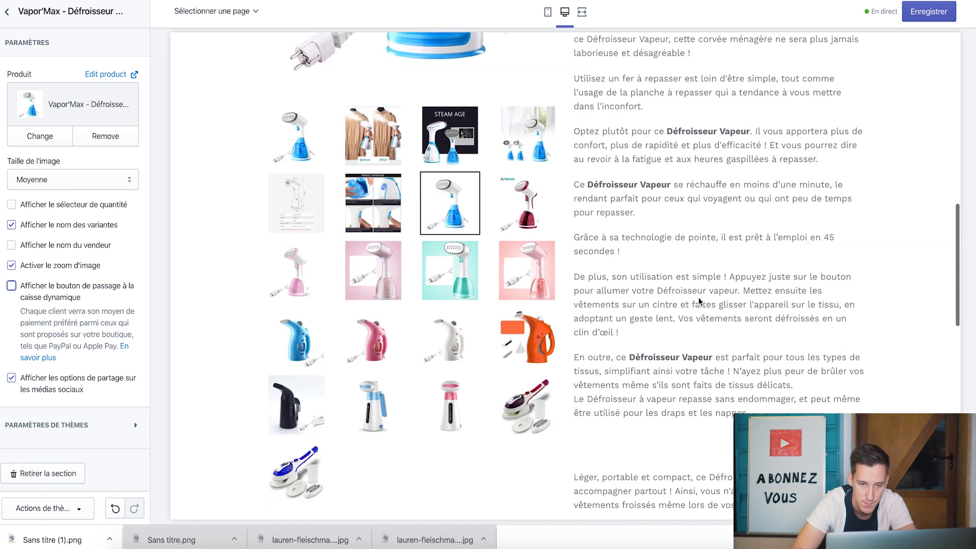
scroll(699, 298, down, 2)
scroll(699, 300, up, 20)
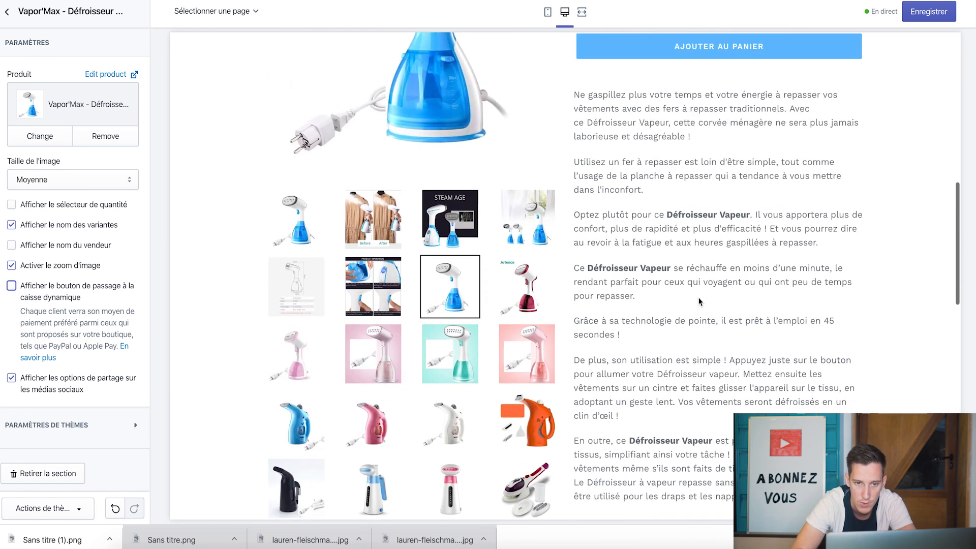
click(929, 15)
Step: Add a promotional "Newsletter" section to the home page below the featured product
scroll(338, 242, down, 10)
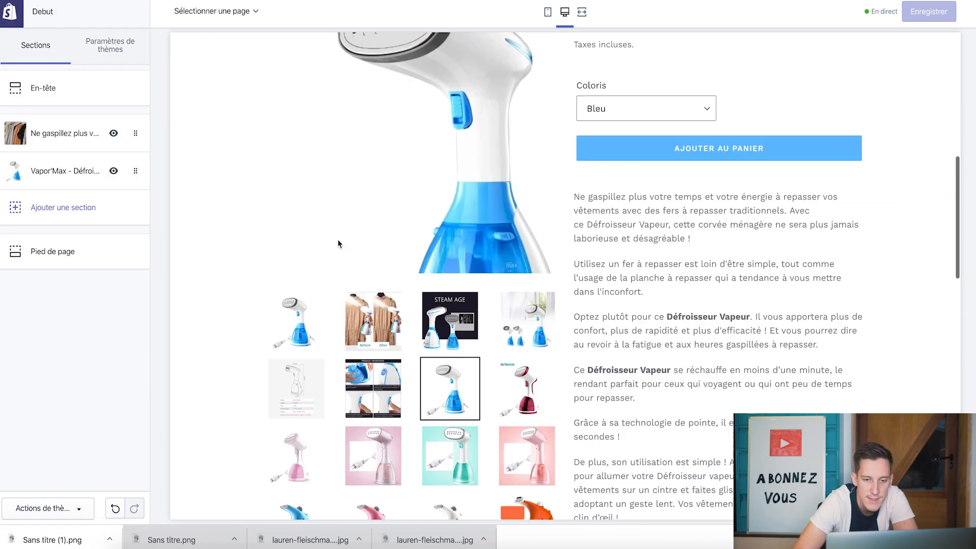
scroll(337, 244, up, 10)
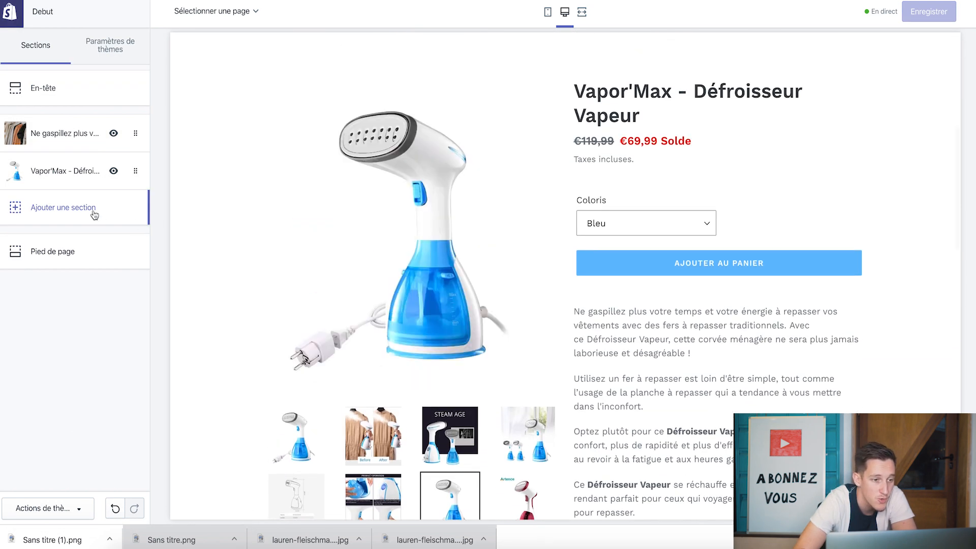
click(95, 213)
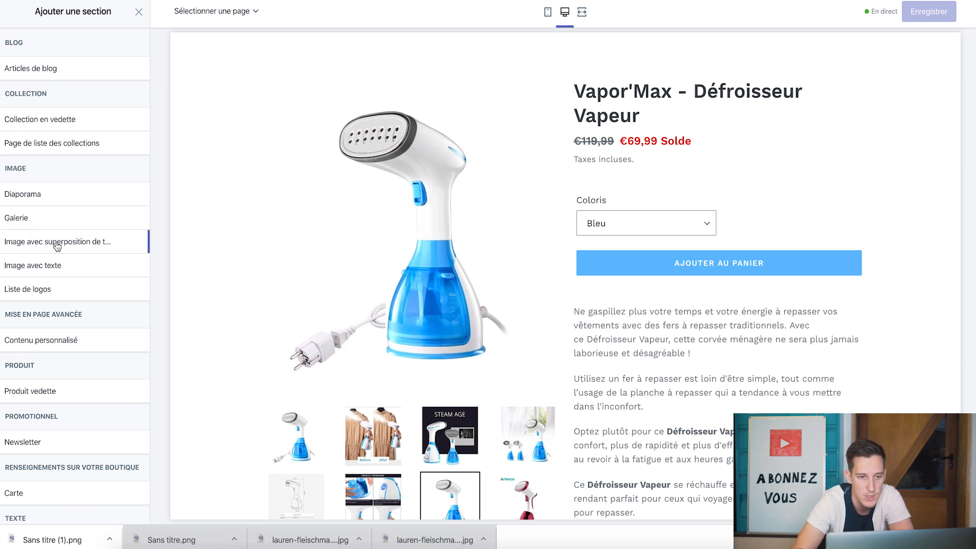
scroll(382, 189, down, 10)
scroll(382, 188, up, 17)
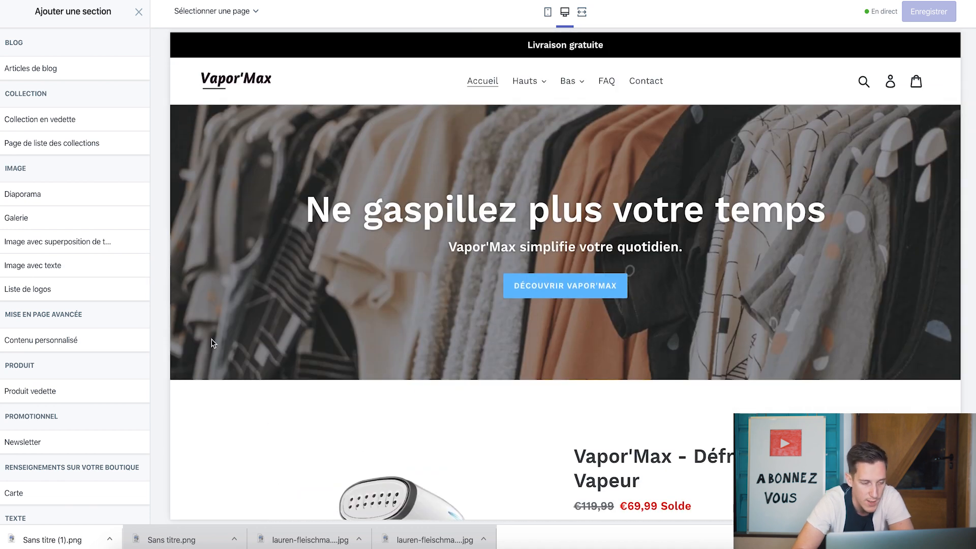
scroll(25, 355, down, 3)
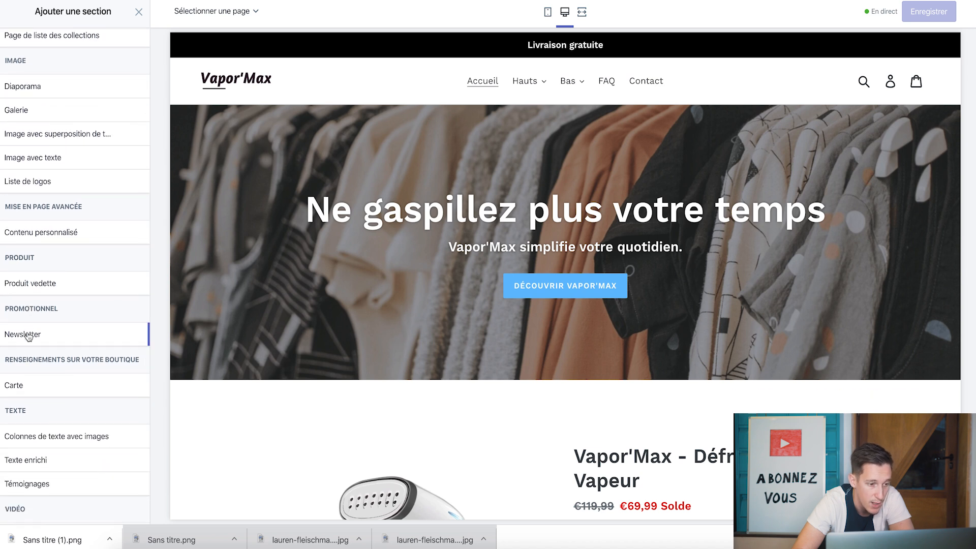
click(28, 335)
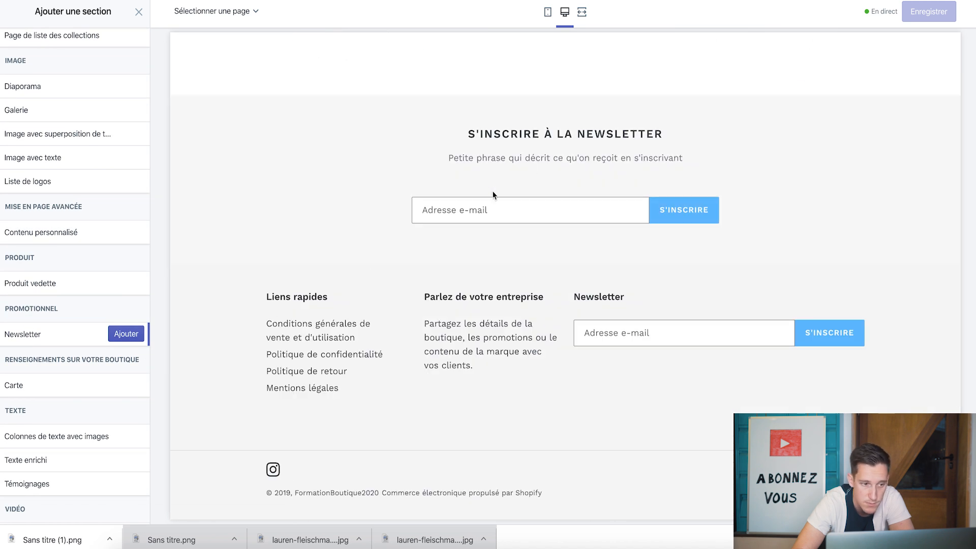
click(126, 337)
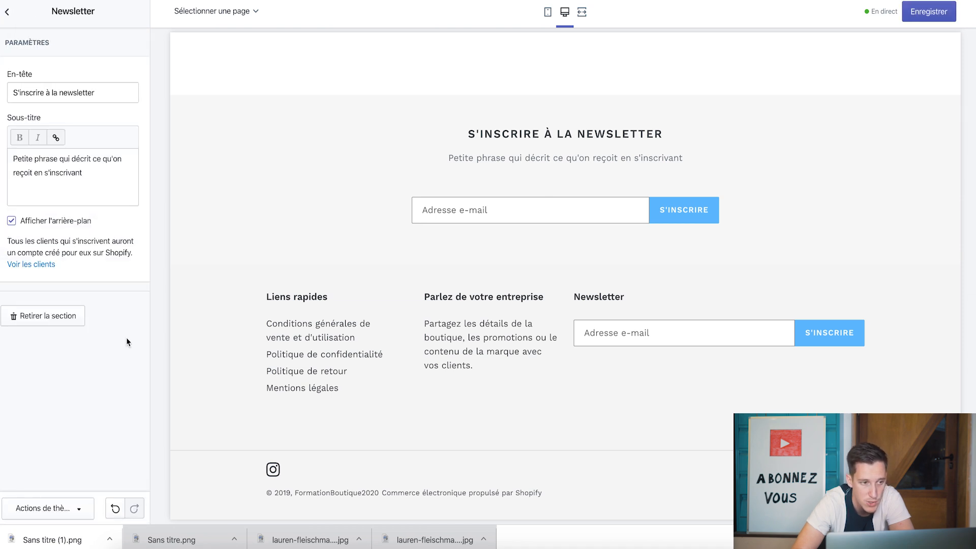
Step: Set the newsletter section's subtitle to "Et recevez 10% de réduction sur le Vapor'Max." and save the theme
drag(109, 94, 4, 98)
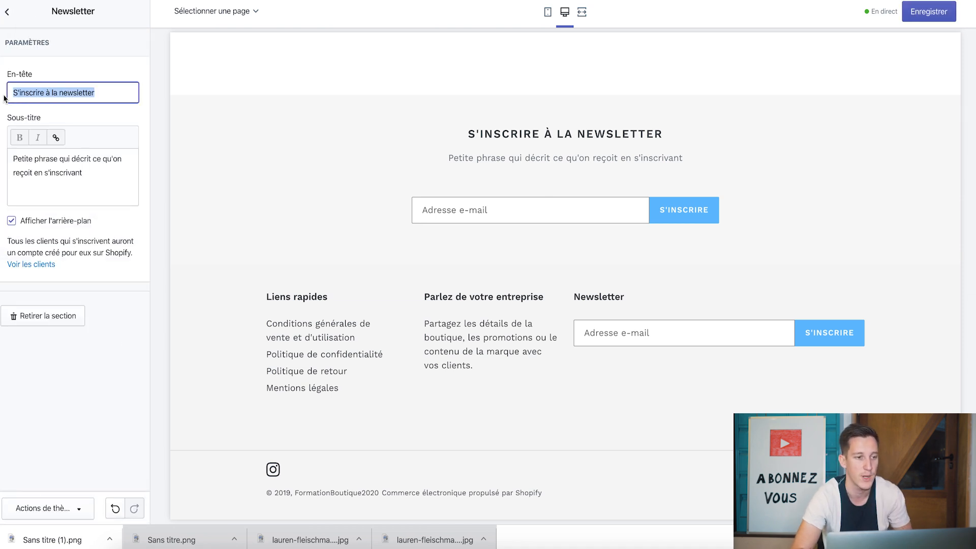
drag(94, 188, 4, 158)
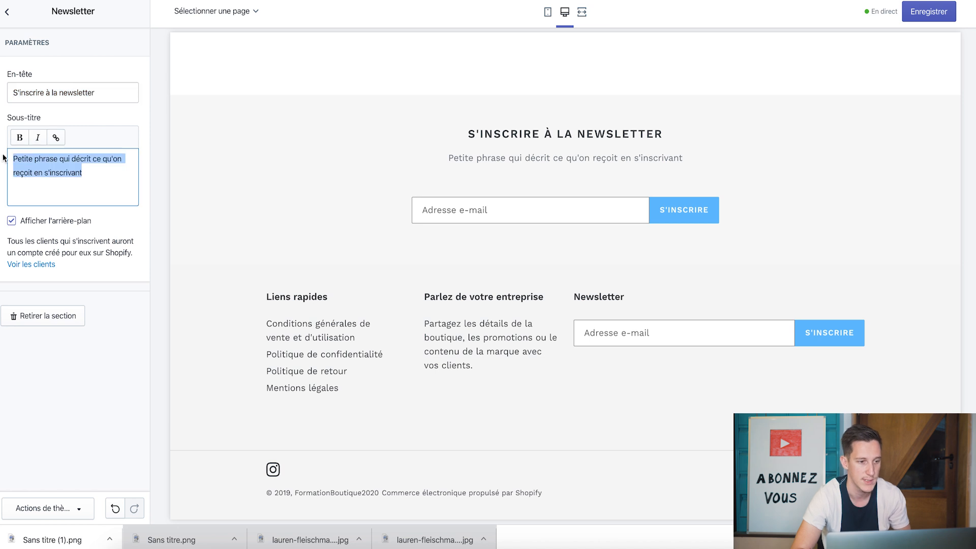
text(Et recevez 10%)
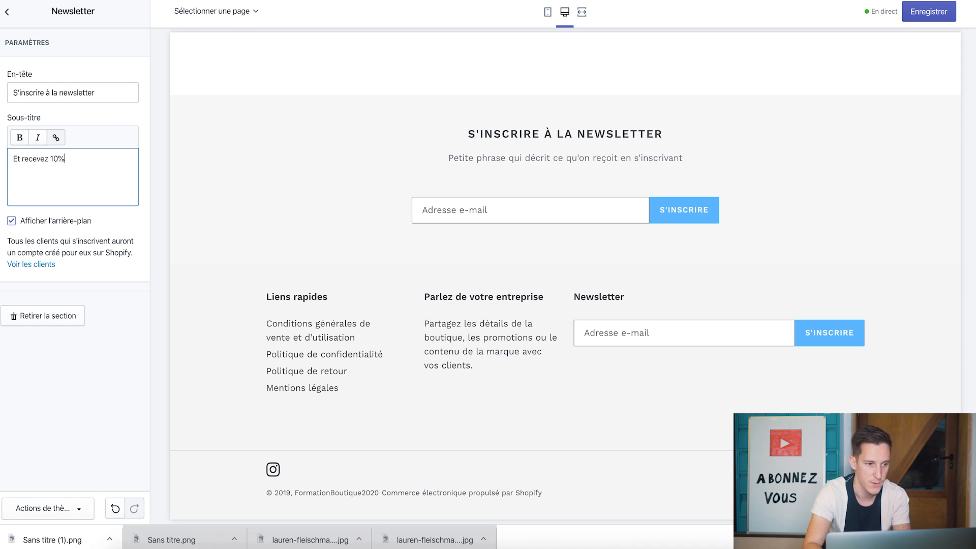
text(rion)
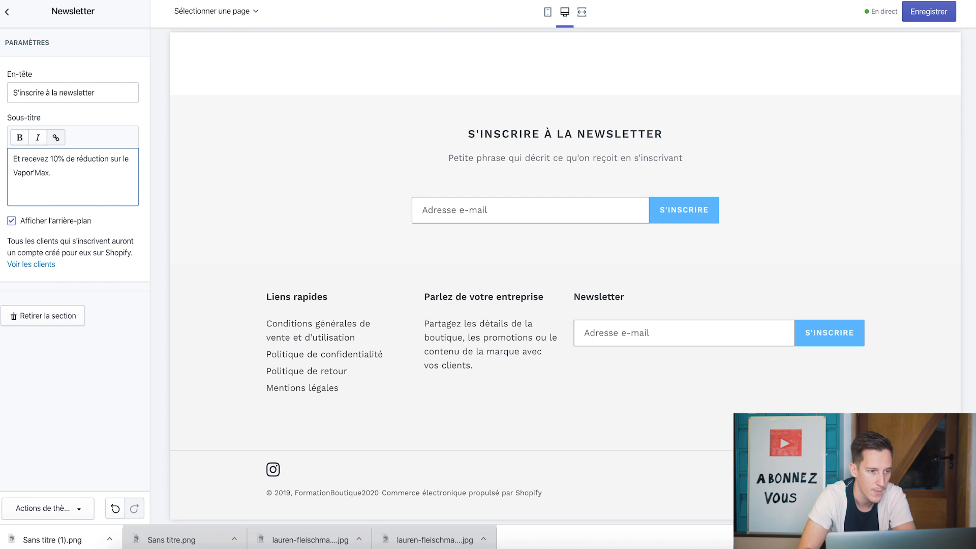
click(921, 14)
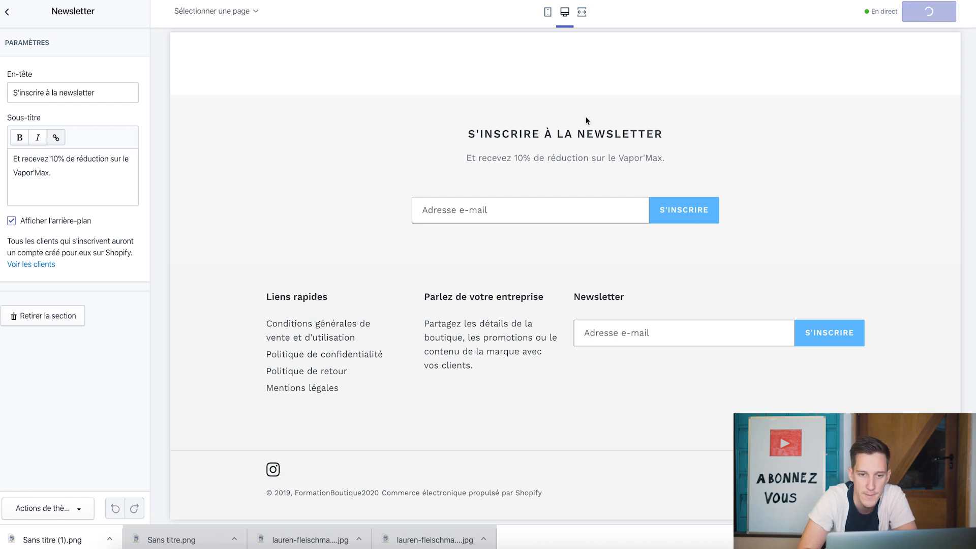
Step: Add a "Témoignages" section to the home page after the newsletter section
scroll(272, 161, up, 15)
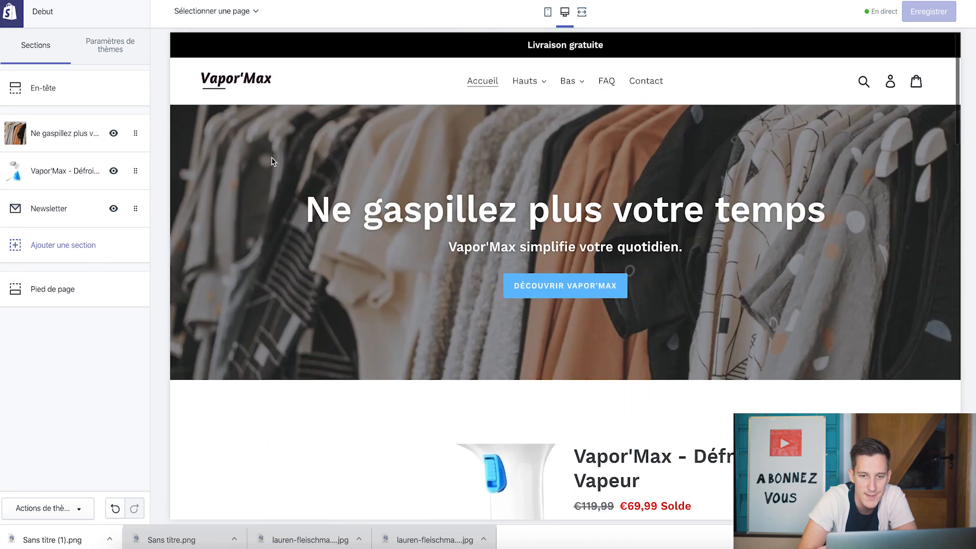
scroll(272, 157, down, 3)
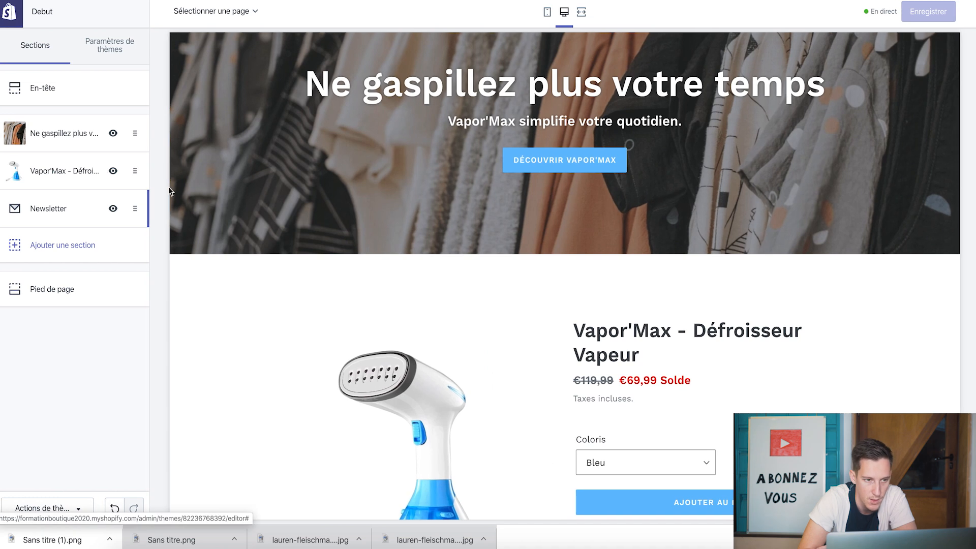
scroll(259, 224, down, 3)
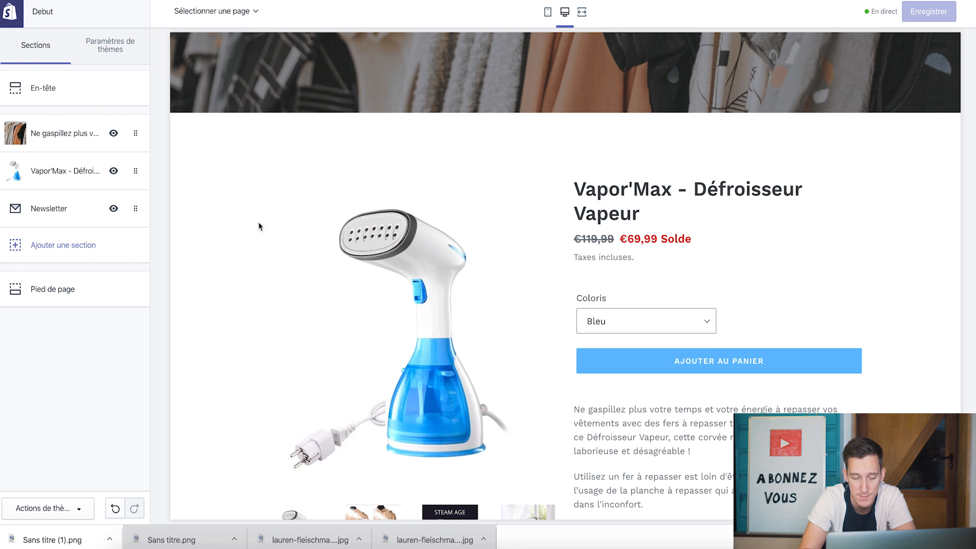
click(77, 257)
scroll(72, 351, down, 5)
mouse_move(35, 465)
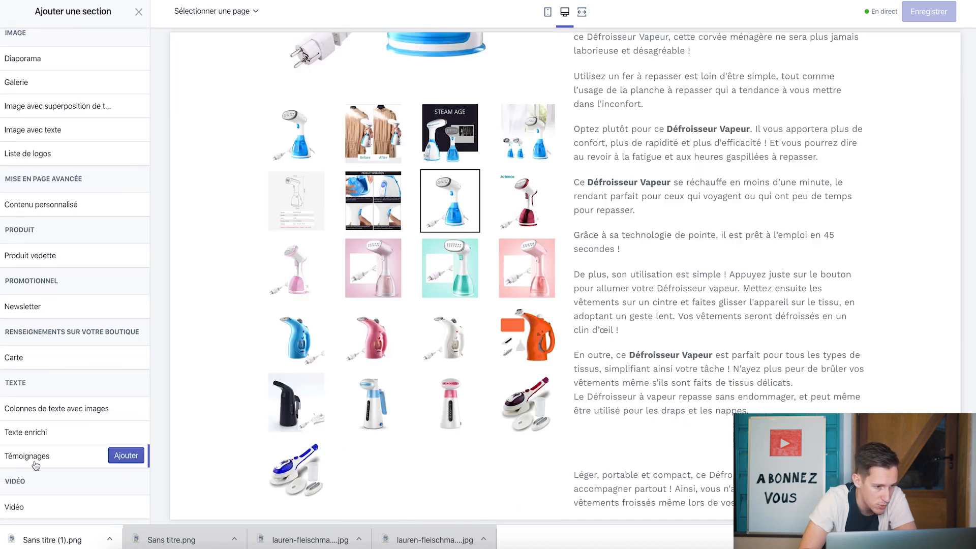
click(135, 454)
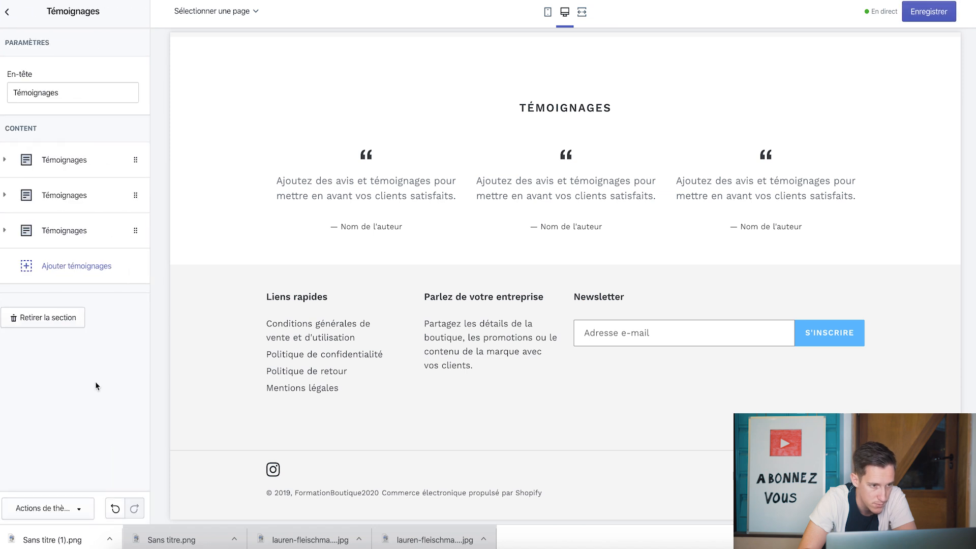
Step: Inspect the first testimonial's text and author fields, save the theme and review the home page preview from header to footer
click(72, 160)
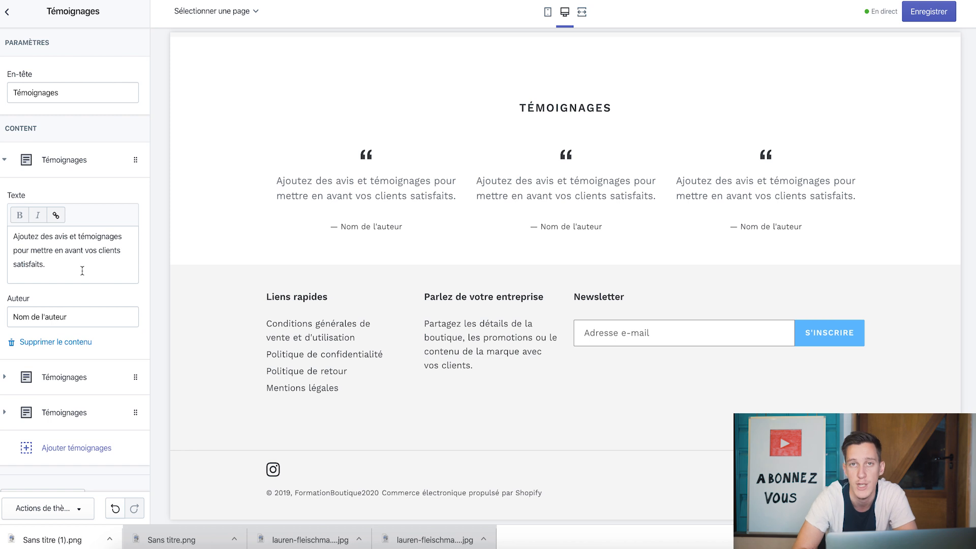
click(4, 161)
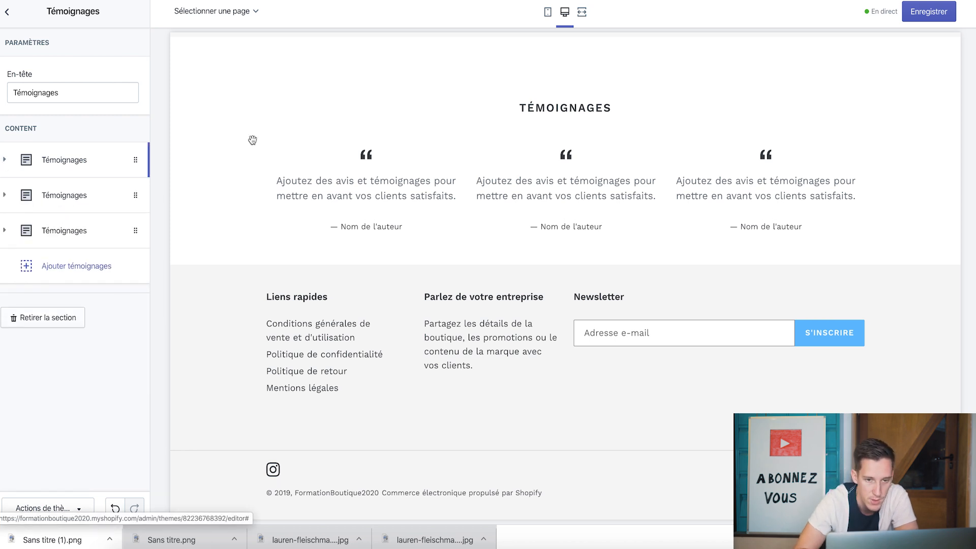
click(939, 13)
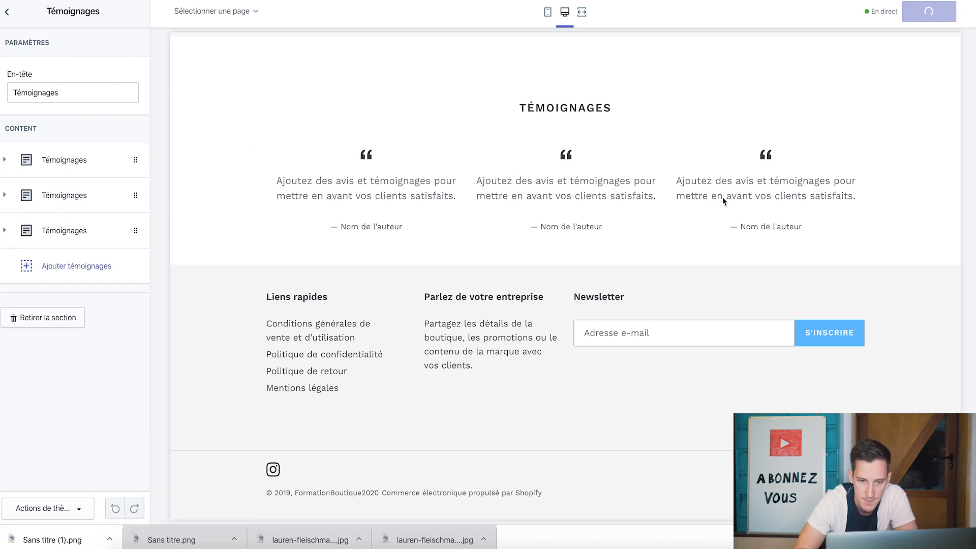
scroll(724, 198, up, 20)
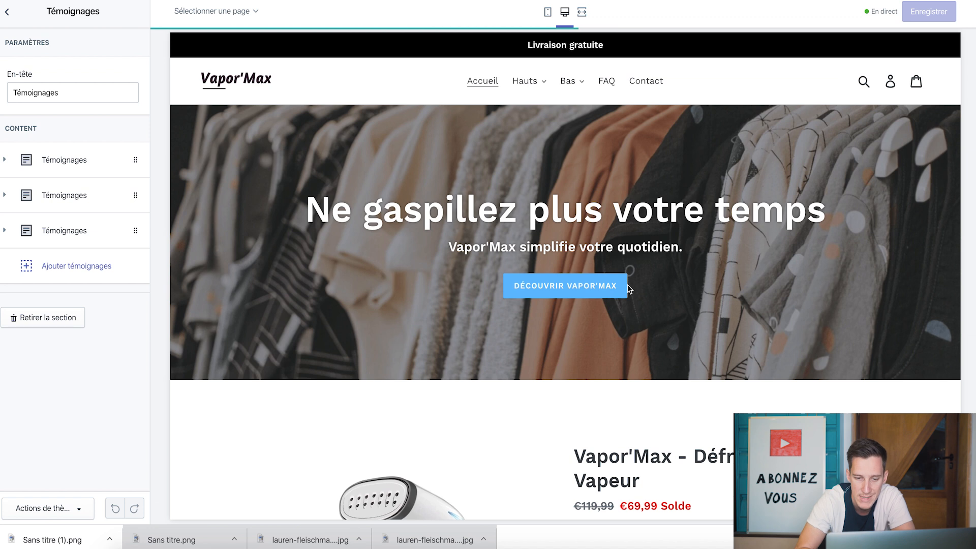
scroll(629, 288, down, 5)
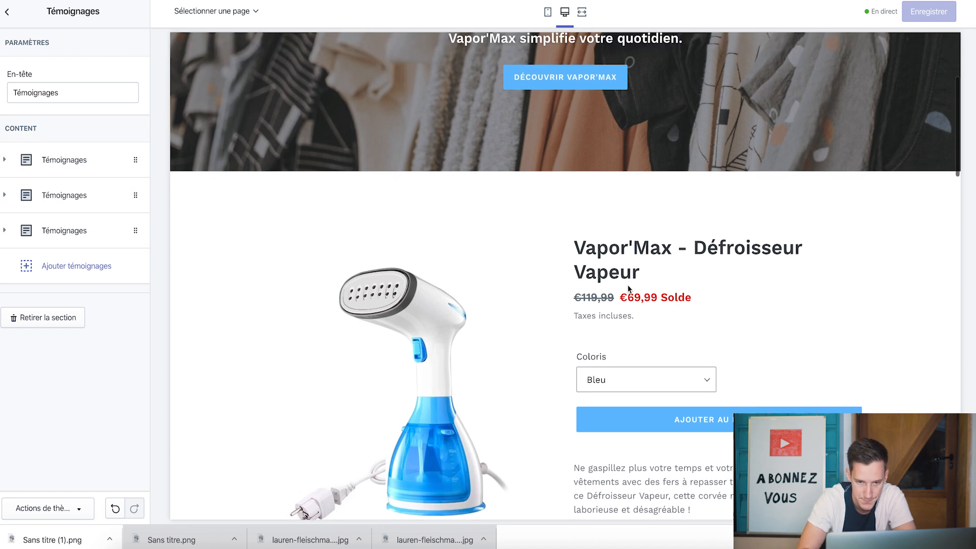
scroll(627, 286, down, 20)
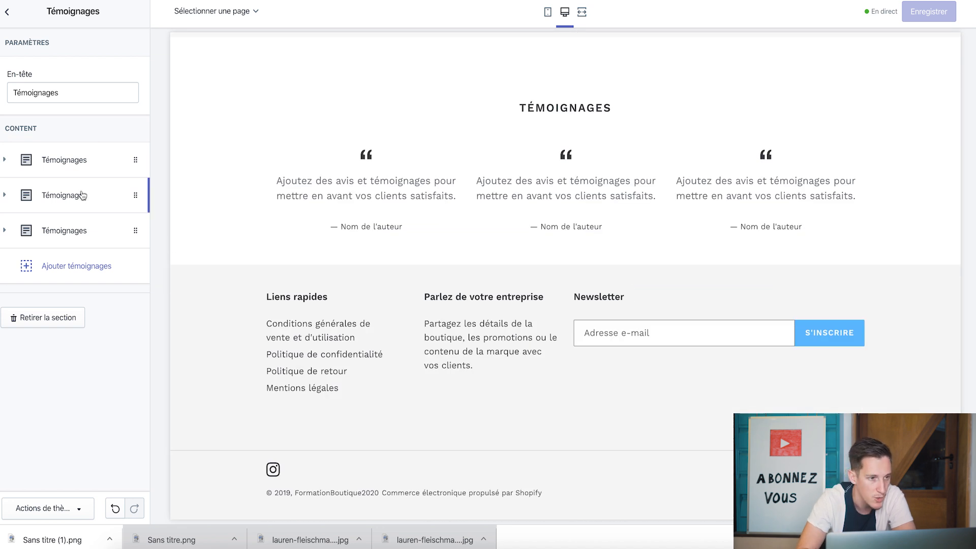
Step: Turn on the payment icons in the footer ("Pied de page") settings
click(9, 12)
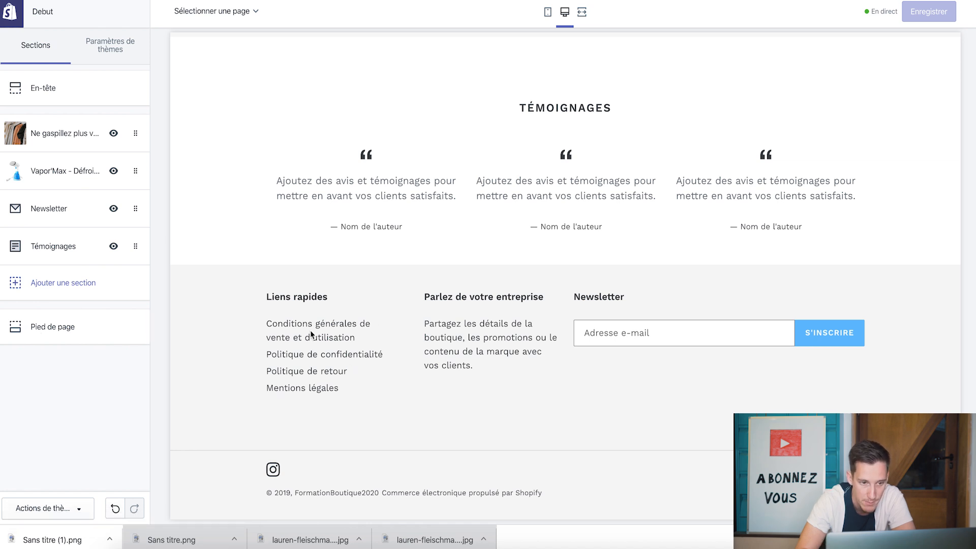
click(49, 339)
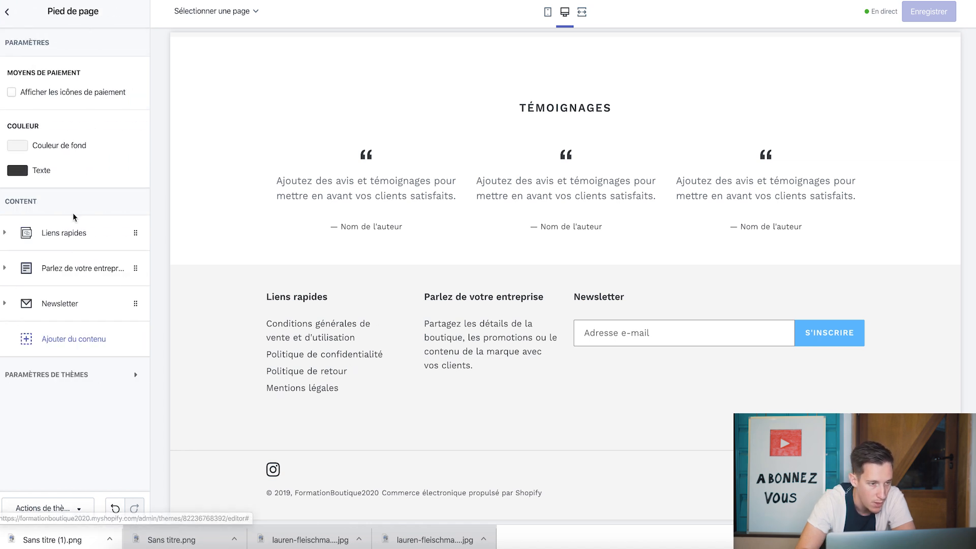
click(12, 93)
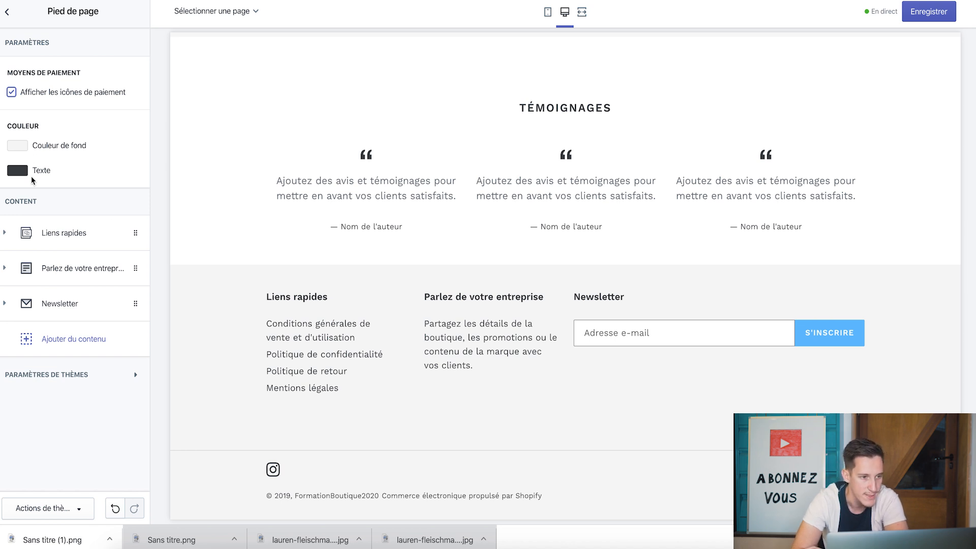
Step: Check the footer's "Liens rapides" block and retitle the "Parlez de votre entreprise" block "Vapor'Max"
click(57, 233)
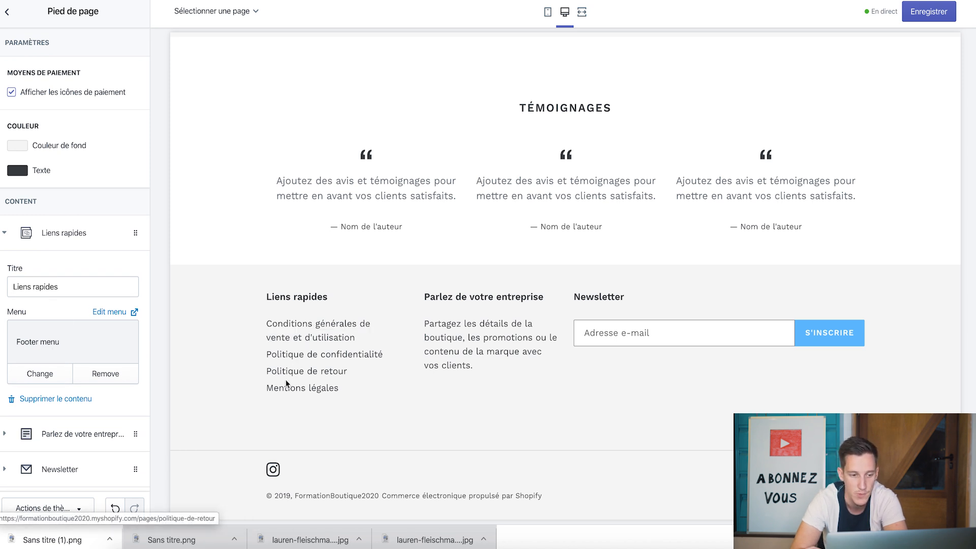
click(38, 434)
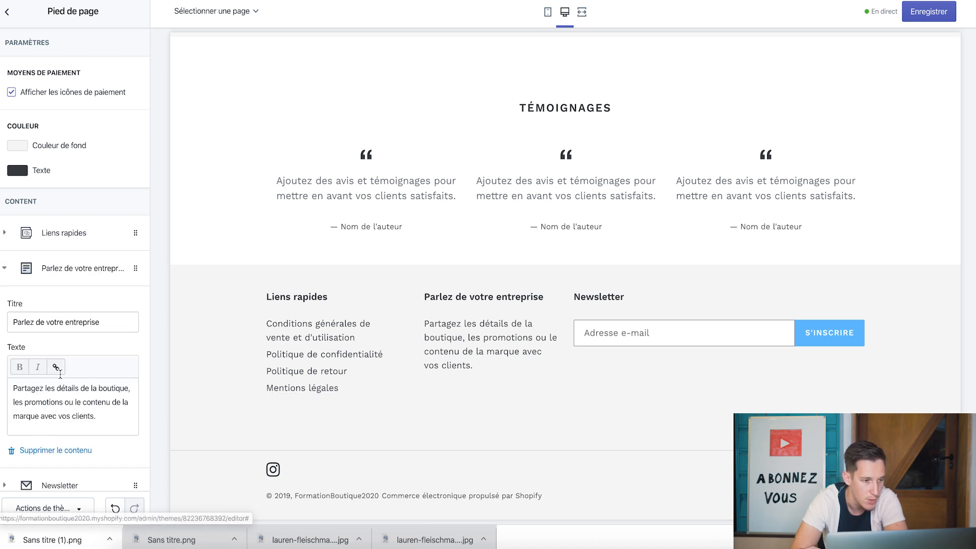
click(109, 315)
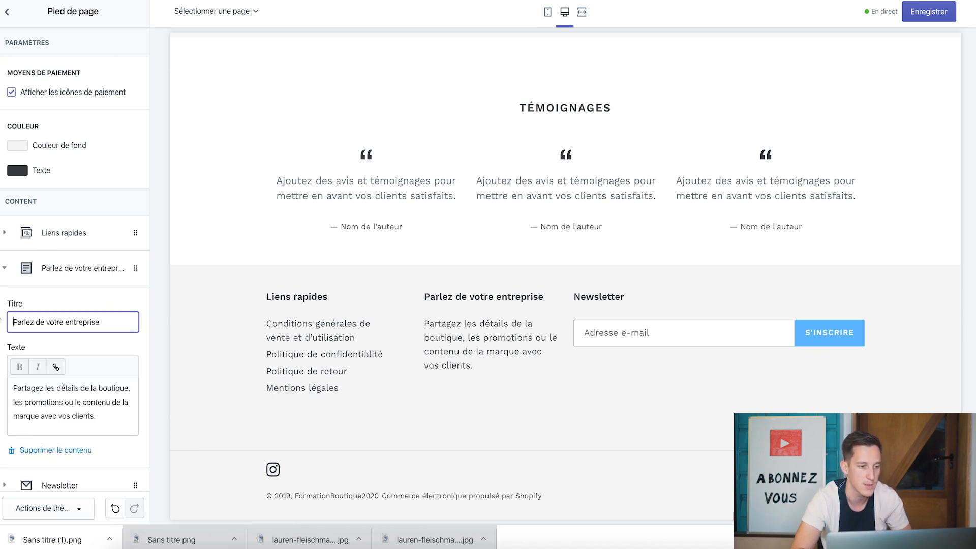
key(super+a)
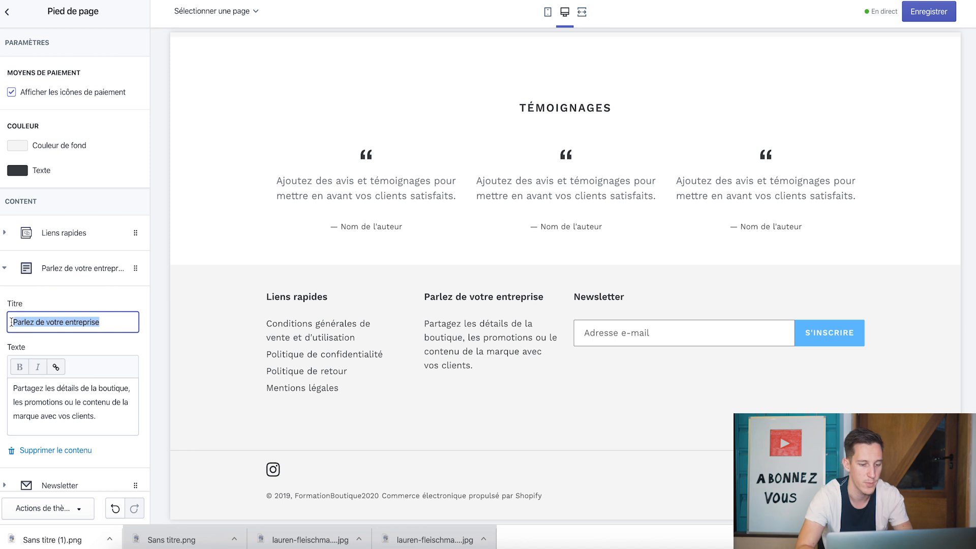
text(Vapor'Max)
Step: Replace the Vapor'Max footer block's text with the product description sentence beginning "Ce Défroisseur Vapeur se réchauffe en moins d'une minute" and save the theme
click(103, 418)
drag(102, 419, 9, 389)
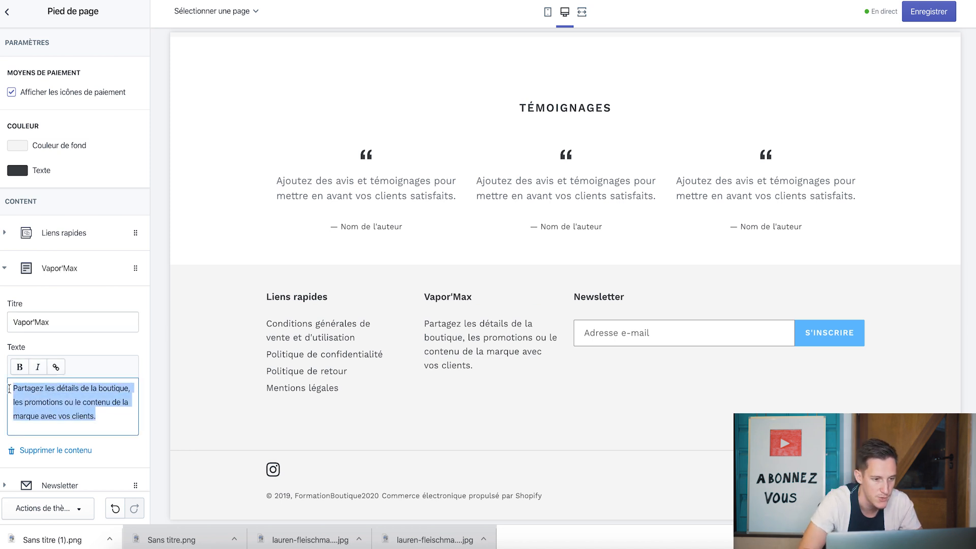
text(Ce Défroisseur Vapeur se réchauffe en moins d’une minute, le rendant parfait pour ceux qui voyagent ou qui ont peu de temps pour repasser.)
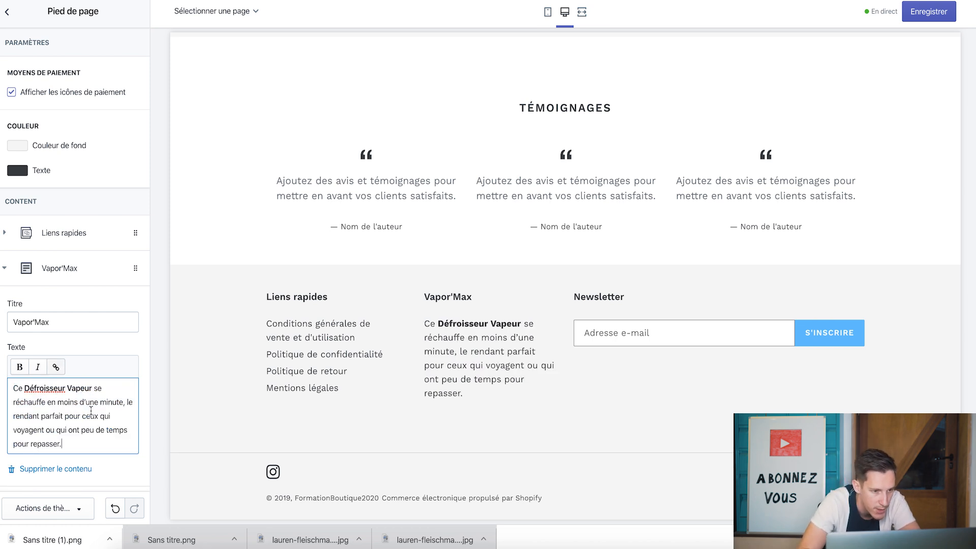
scroll(46, 450, down, 1)
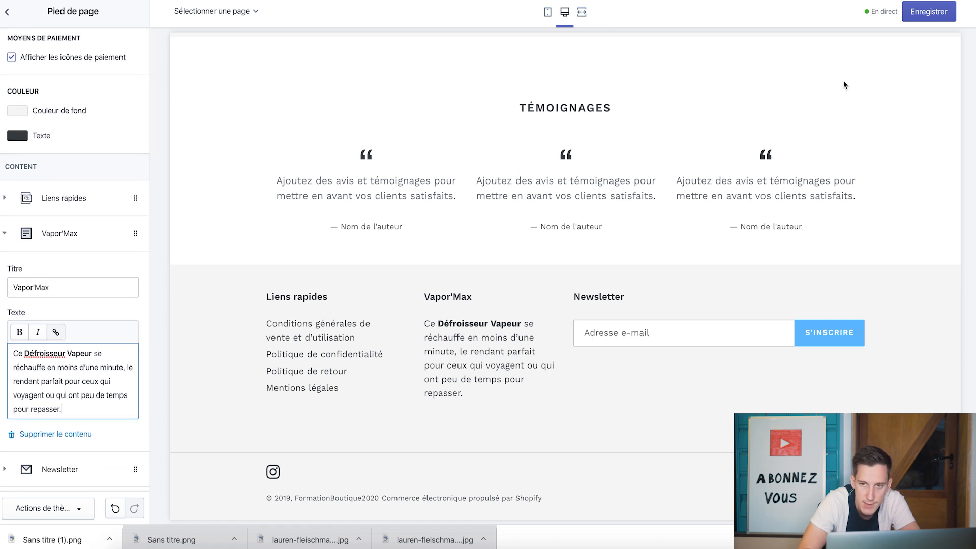
click(927, 4)
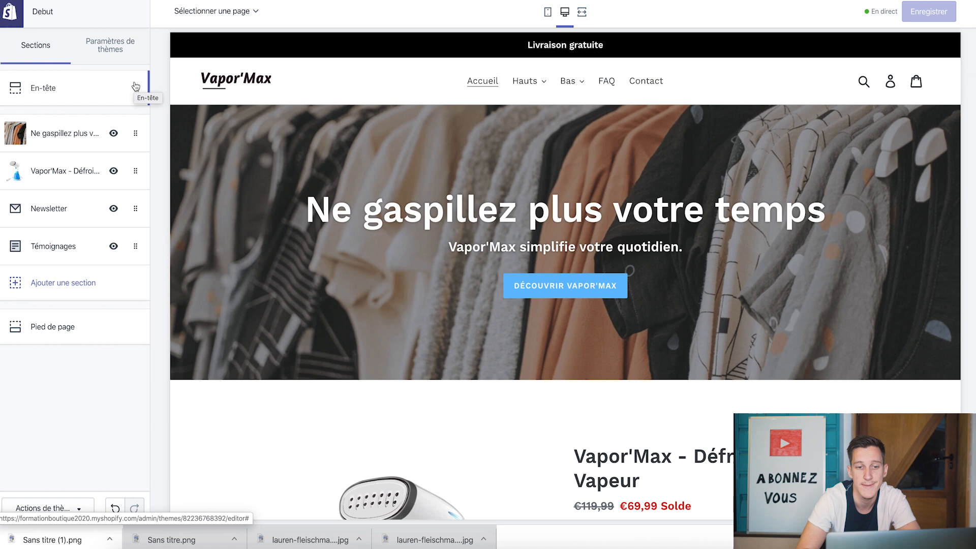
Step: Examine the "Hauts" and "Bas" dropdown menus of the store's header navigation in the preview
click(544, 83)
click(545, 84)
click(544, 83)
click(569, 82)
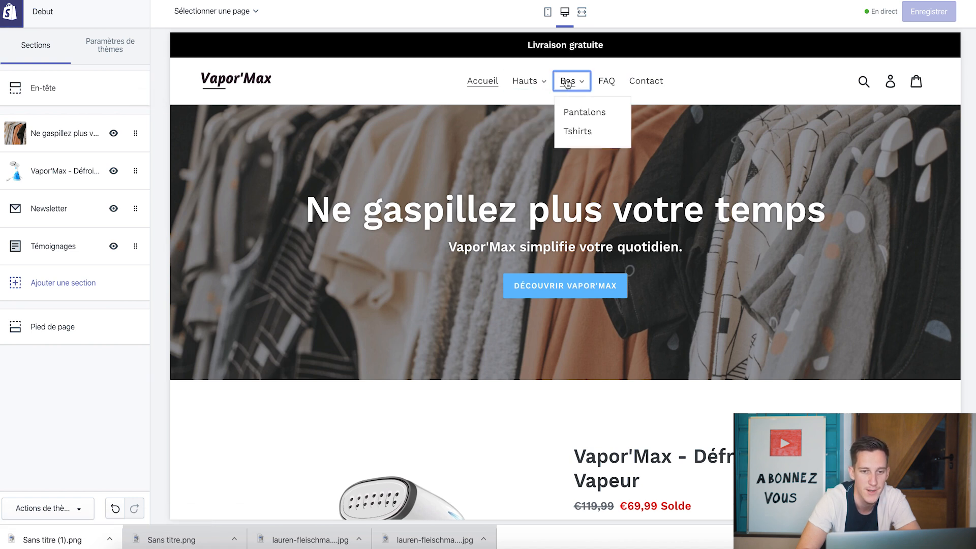
Step: Remove the "Hauts" and "Bas" items, along with their sub-items, from the store's Main menu
click(527, 84)
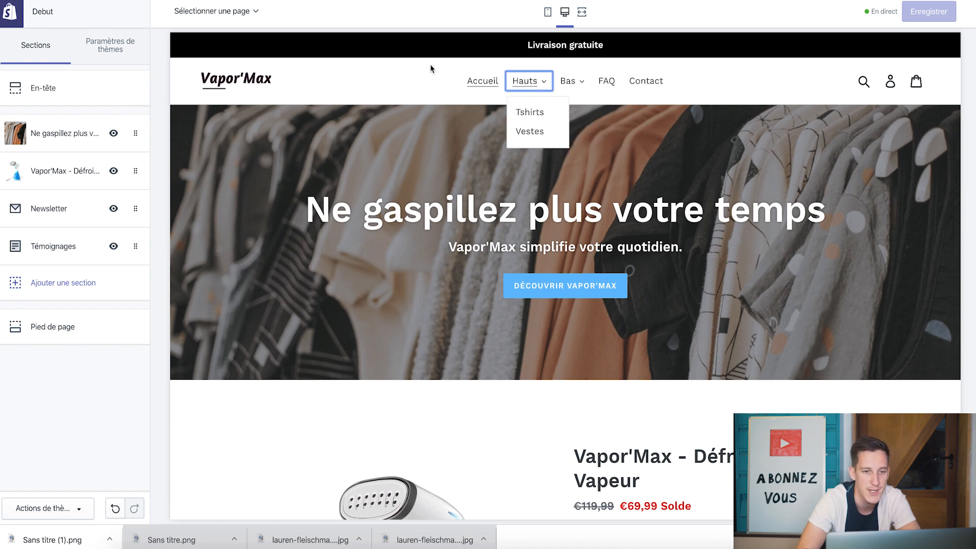
click(29, 3)
click(43, 291)
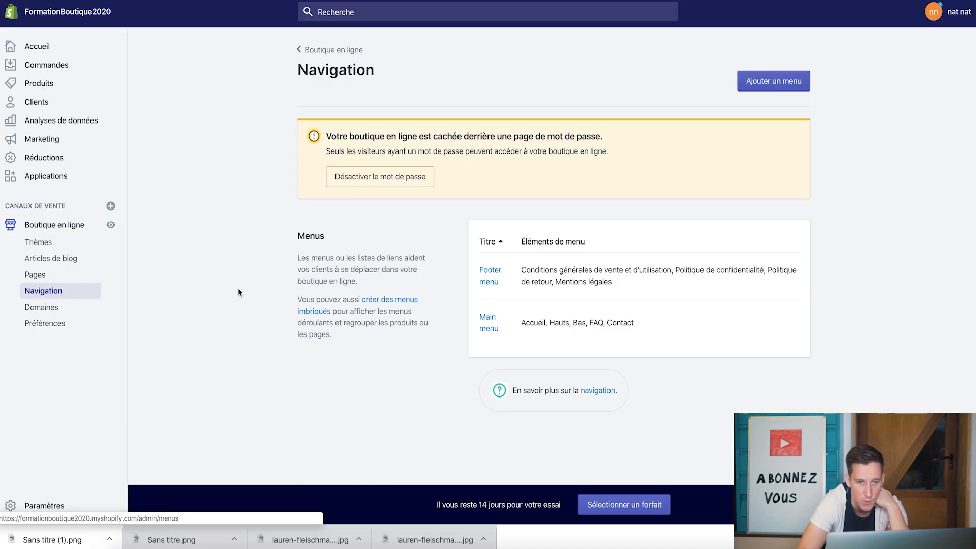
click(488, 322)
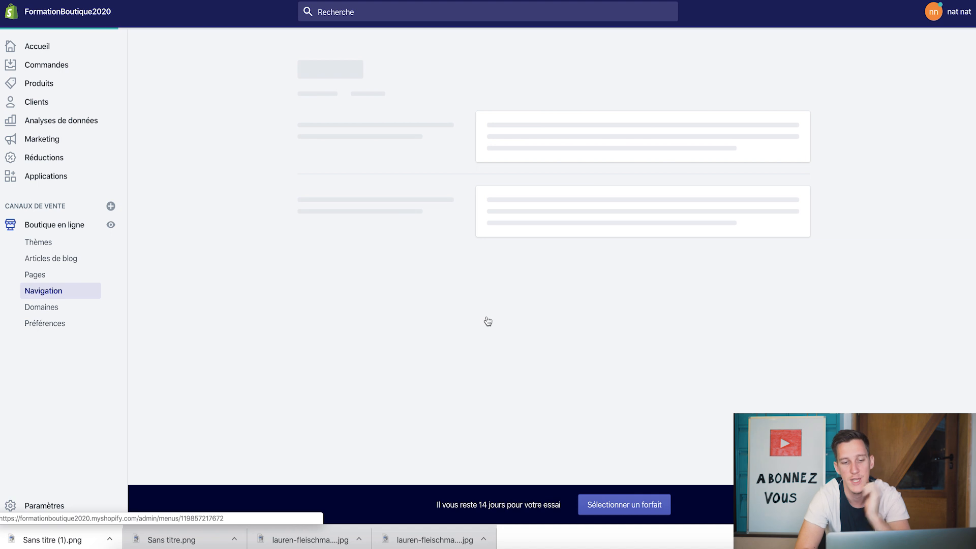
click(626, 263)
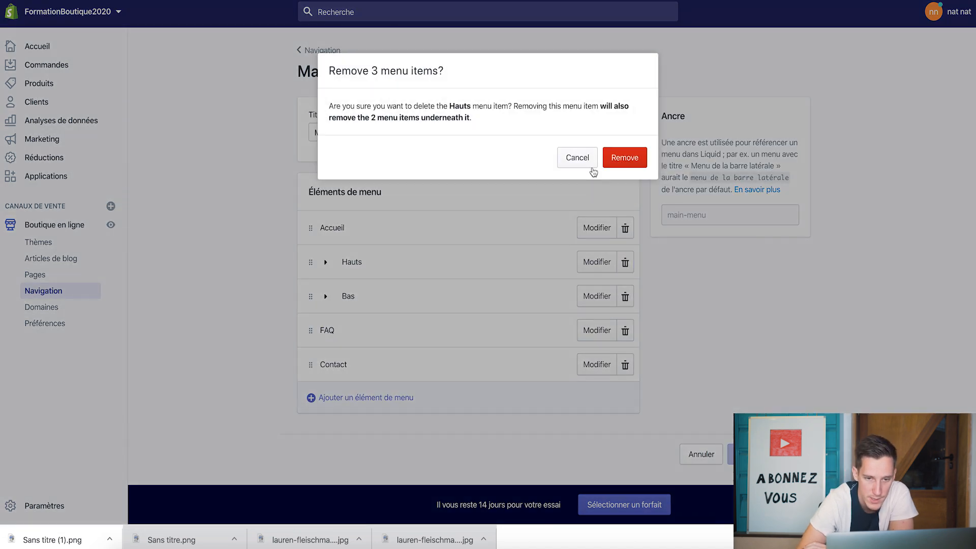
click(614, 167)
click(625, 262)
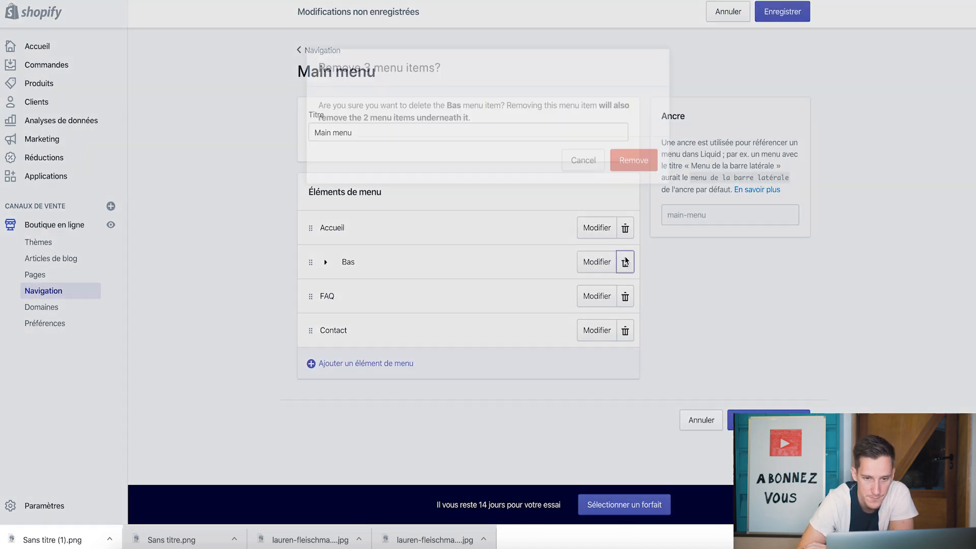
click(633, 165)
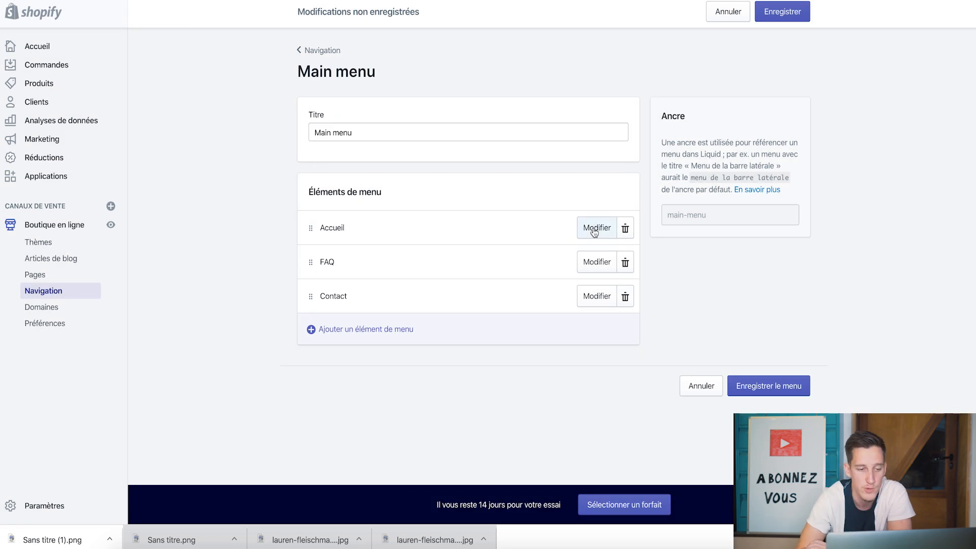
Step: Rename the "Accueil" item of the Main menu "Vapor'Max", keeping its home page link, and save the menu
click(594, 230)
click(412, 256)
drag(363, 260, 312, 259)
text(Vapro)
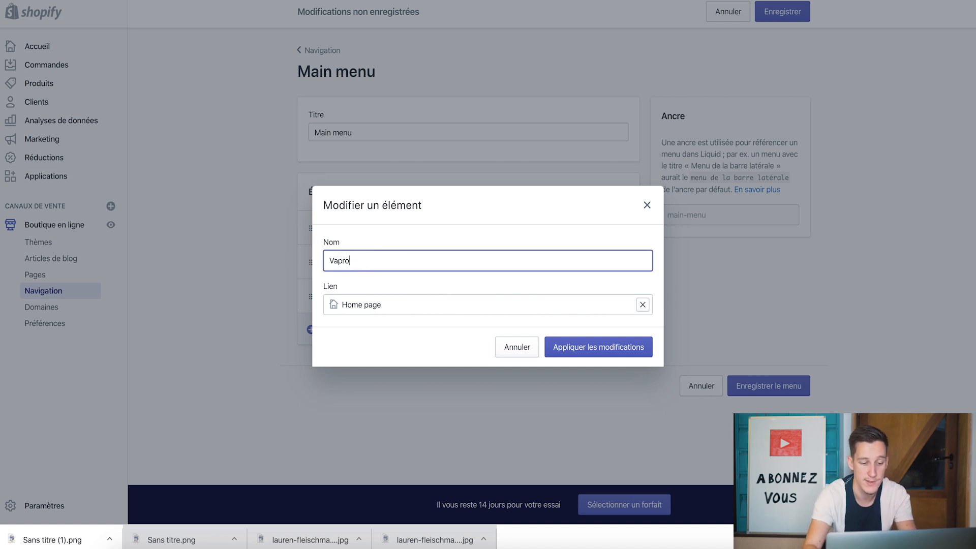
text('Max)
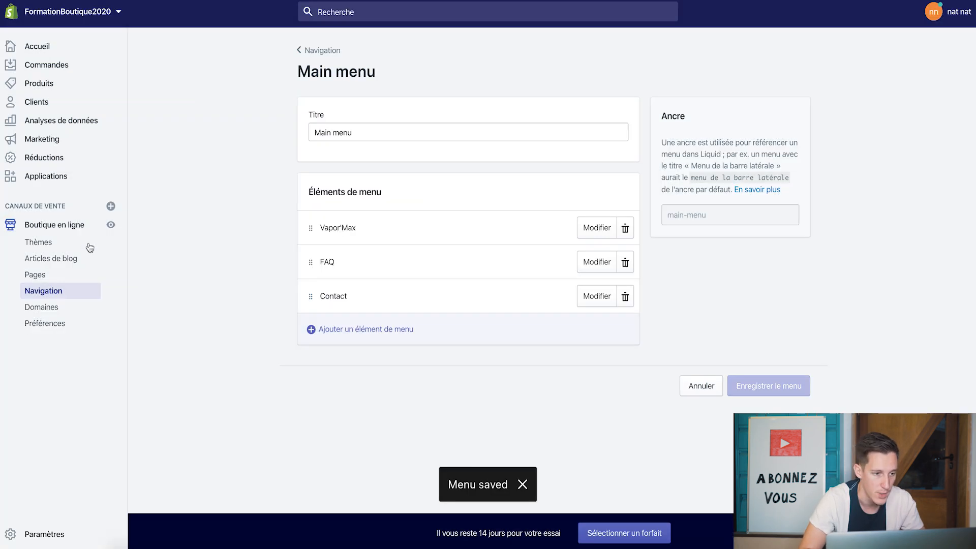
Step: Reopen the Debut theme for customization and examine the FAQ and Contact pages in the preview
click(89, 245)
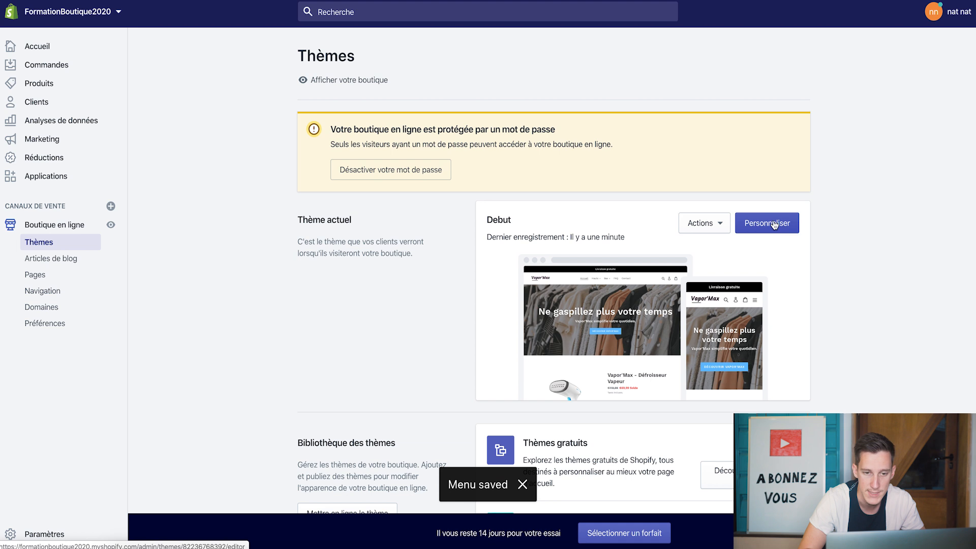
click(774, 225)
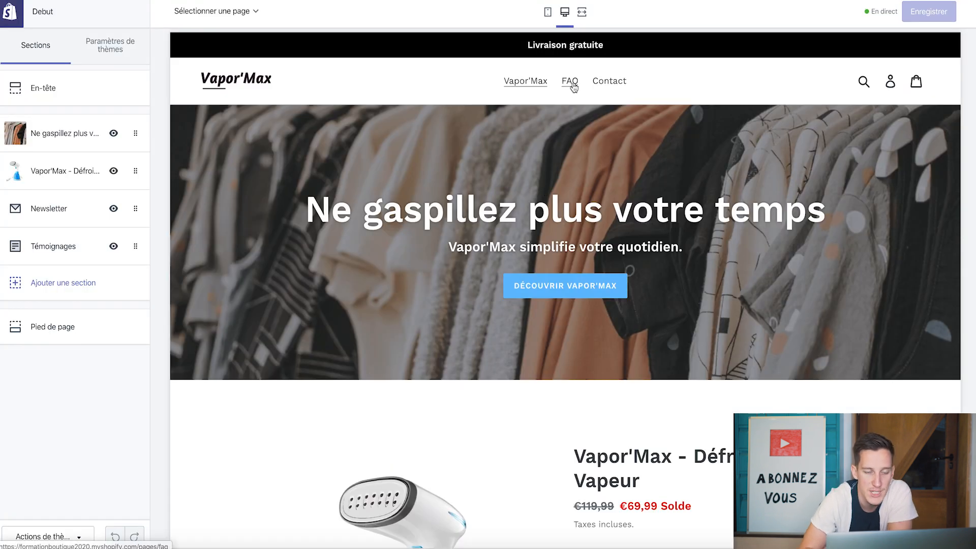
click(571, 82)
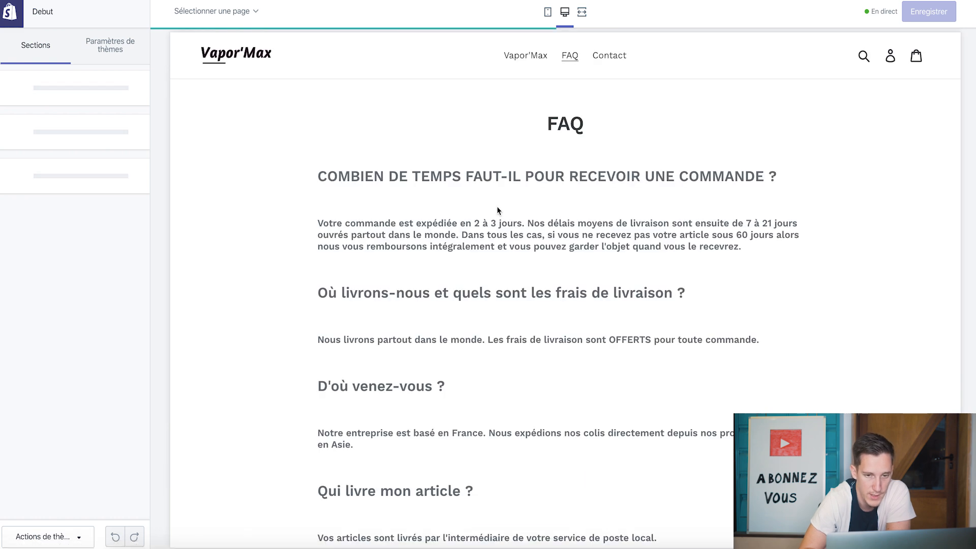
scroll(497, 209, down, 15)
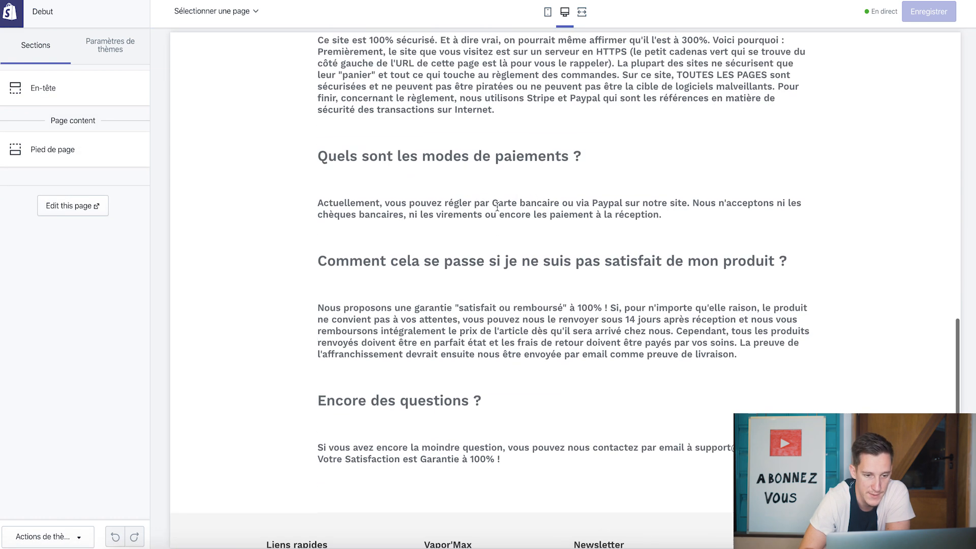
scroll(497, 208, down, 3)
scroll(497, 206, up, 20)
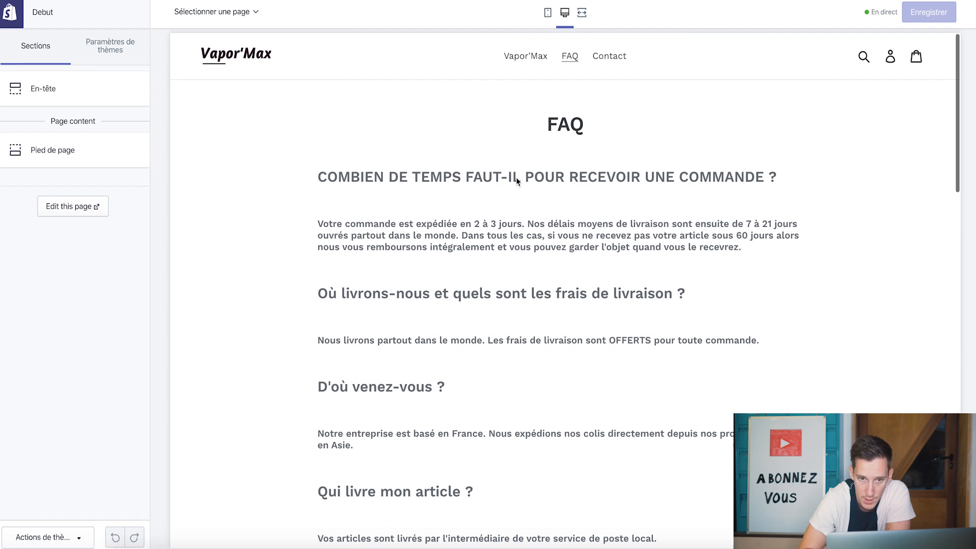
click(610, 56)
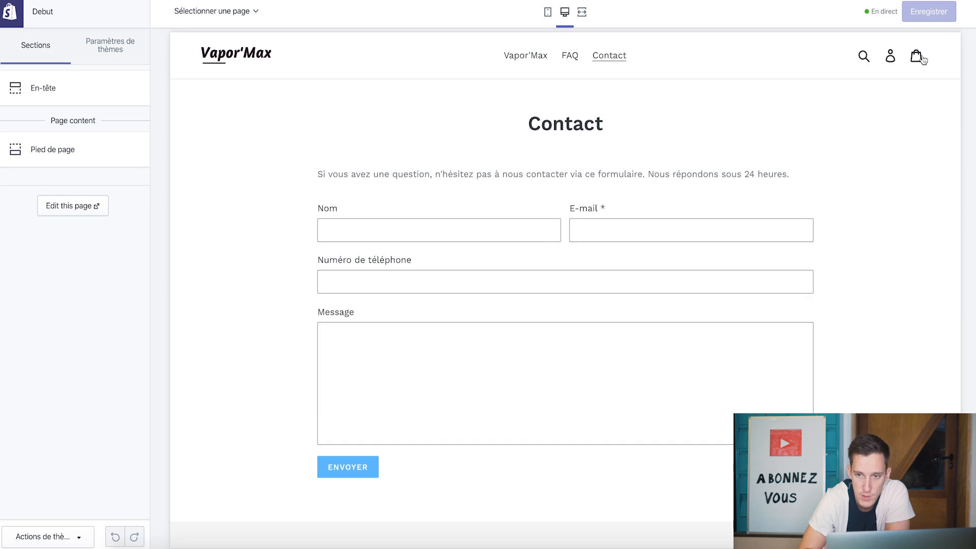
Step: Check the cart page in the preview and the "Page du panier" section settings
click(923, 59)
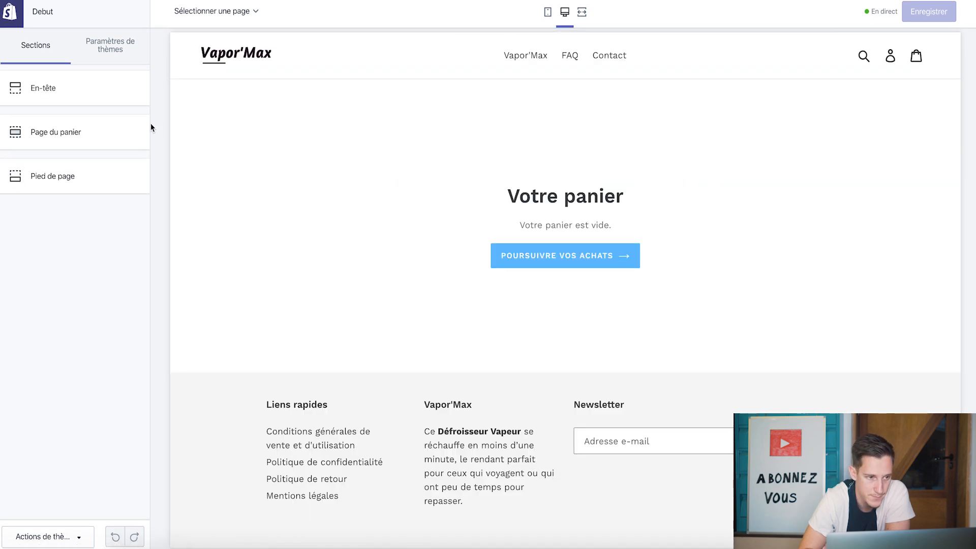
click(47, 134)
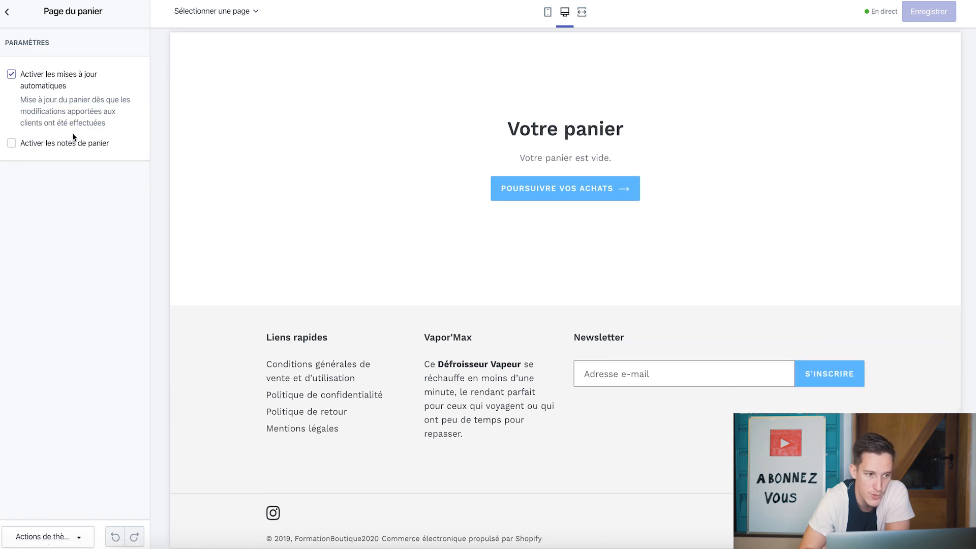
click(8, 12)
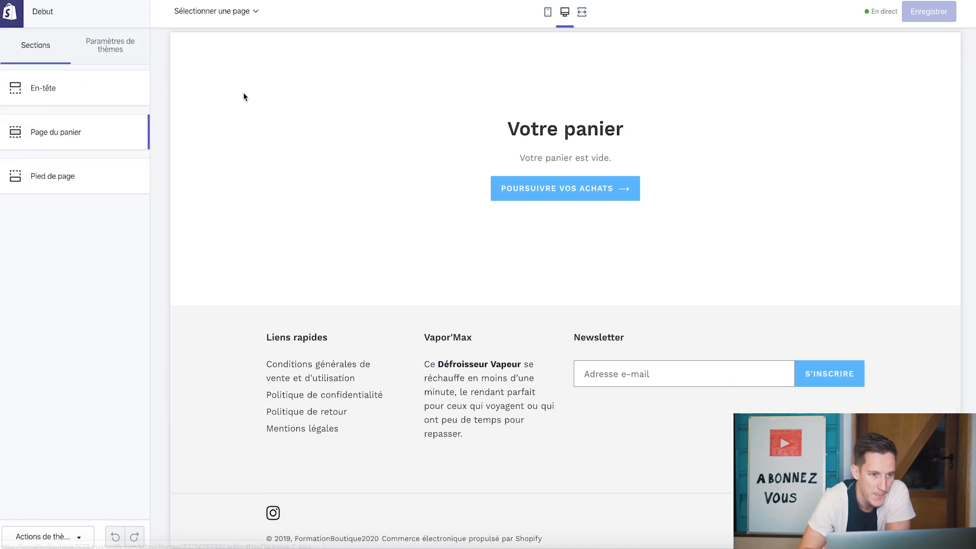
scroll(303, 144, up, 3)
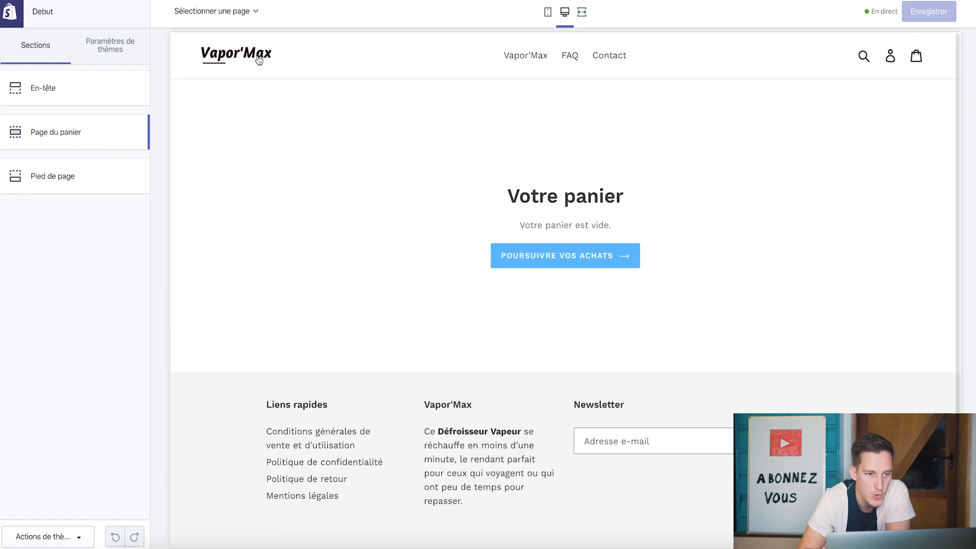
Step: Look through the list of editable pages and view the password page ("Page de mot de passe")
click(227, 12)
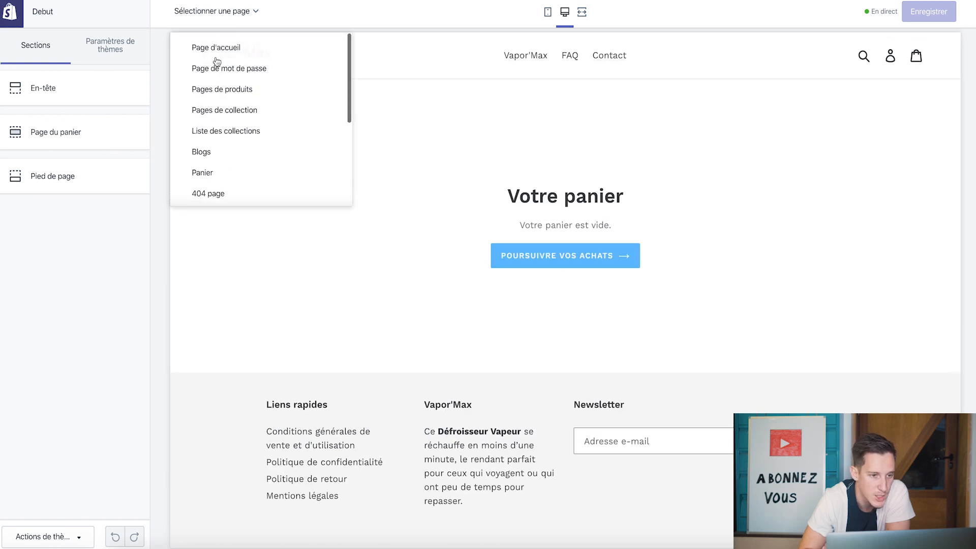
scroll(218, 128, down, 5)
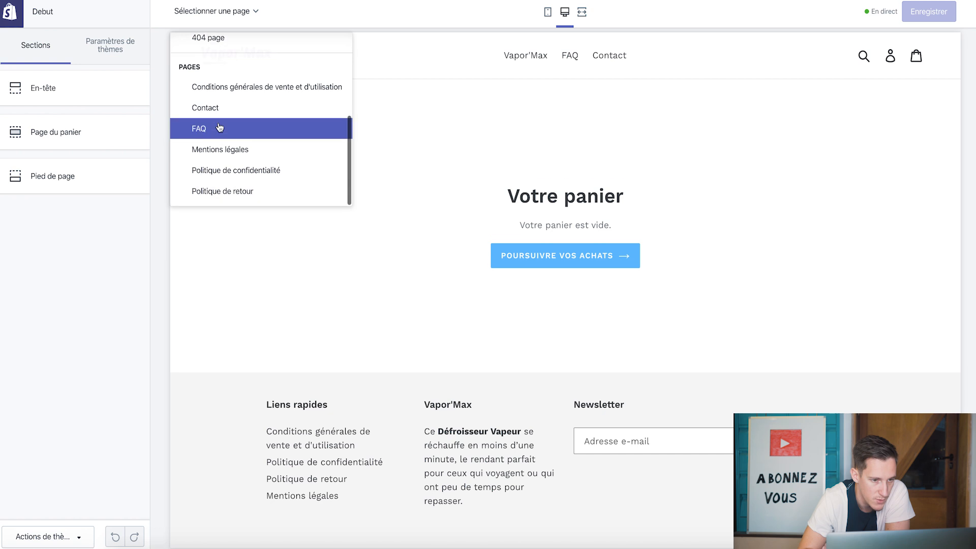
scroll(219, 127, up, 5)
click(227, 67)
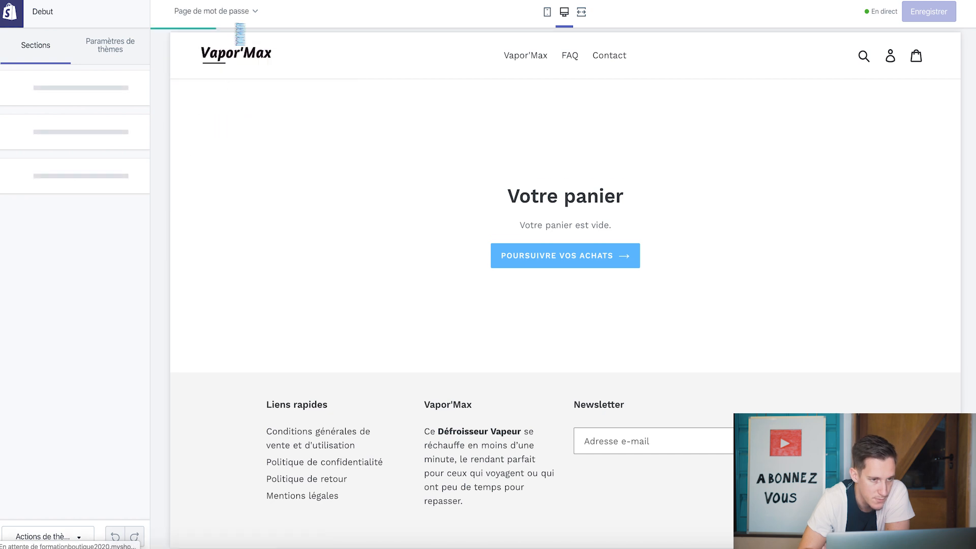
Step: In the product pages settings, turn off the dynamic checkout button and turn on the quantity selector
click(244, 21)
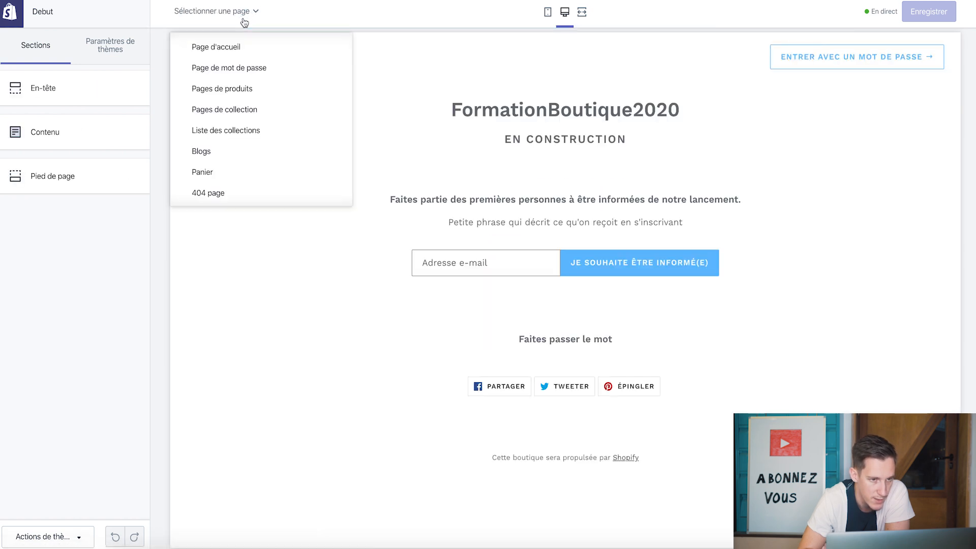
click(229, 90)
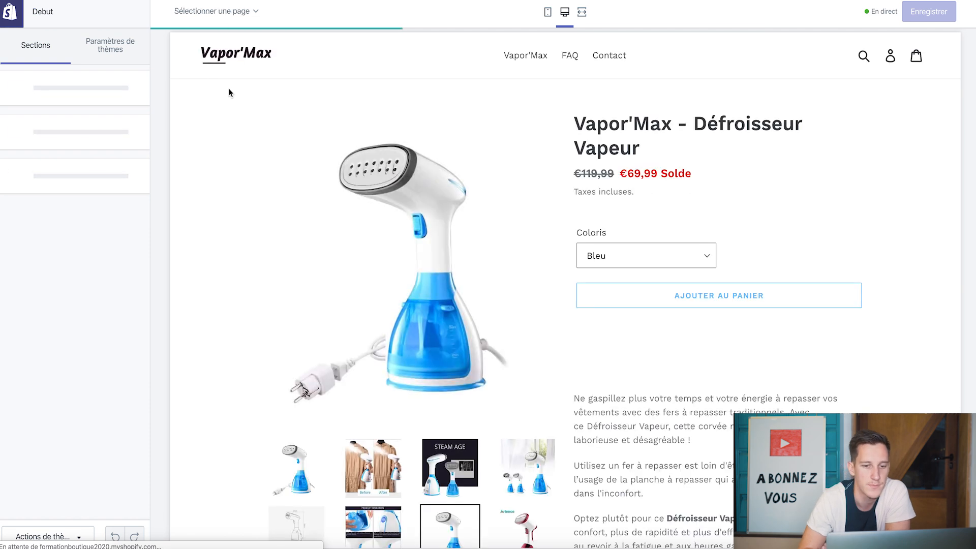
click(71, 135)
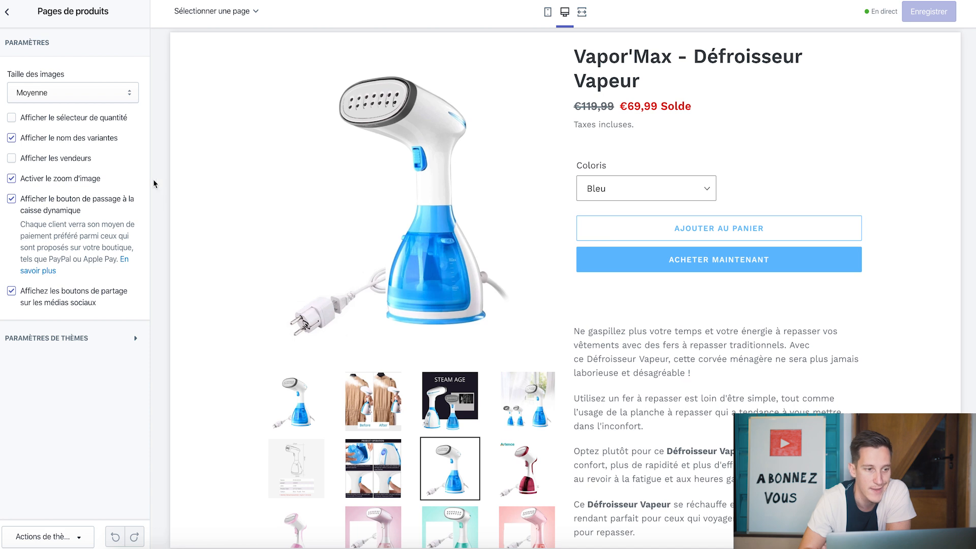
click(45, 207)
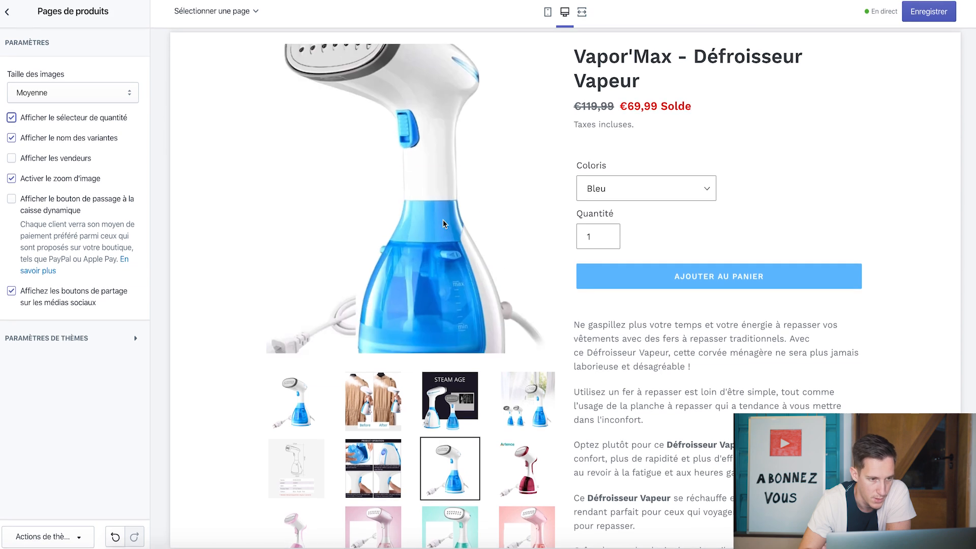
Step: Save the product page settings, review the product page in the preview and return to the home page
scroll(444, 220, down, 10)
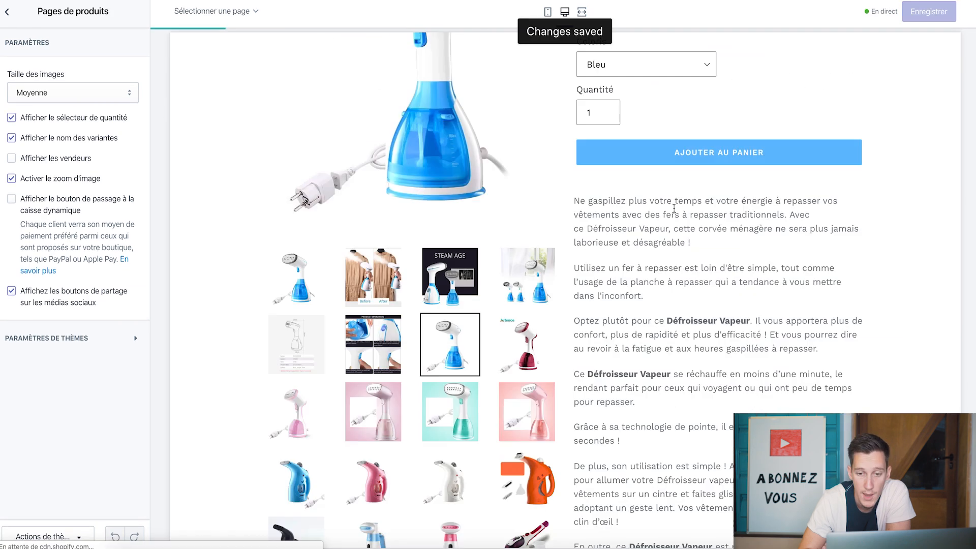
scroll(674, 209, down, 6)
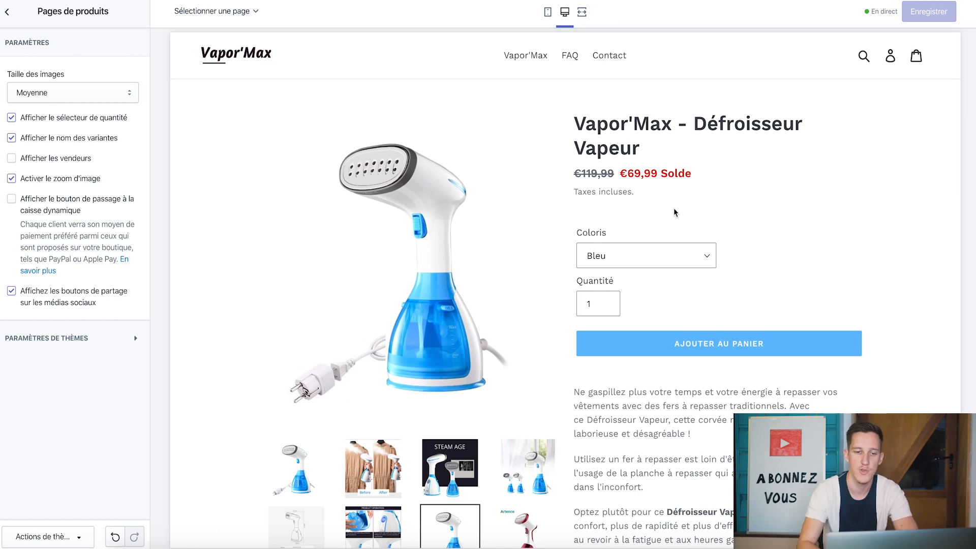
click(247, 62)
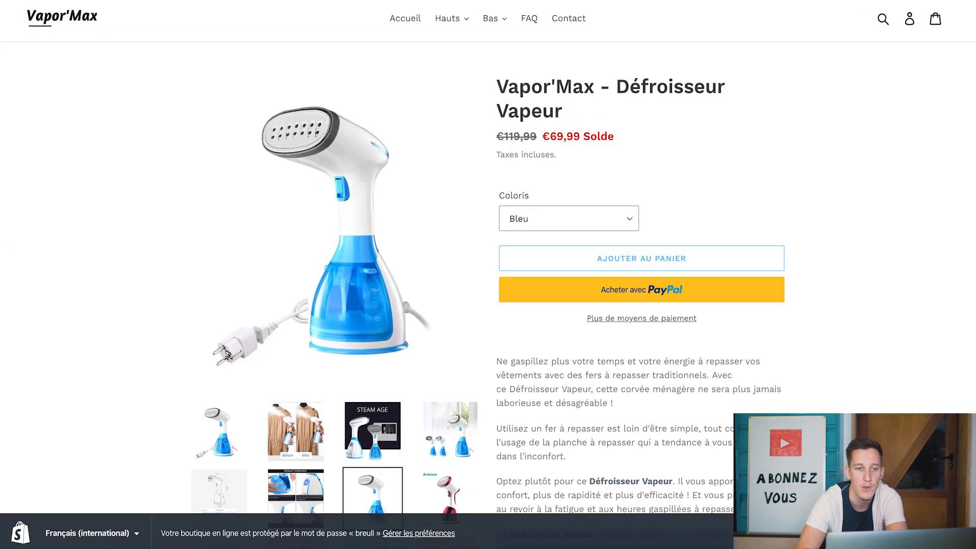
click(71, 24)
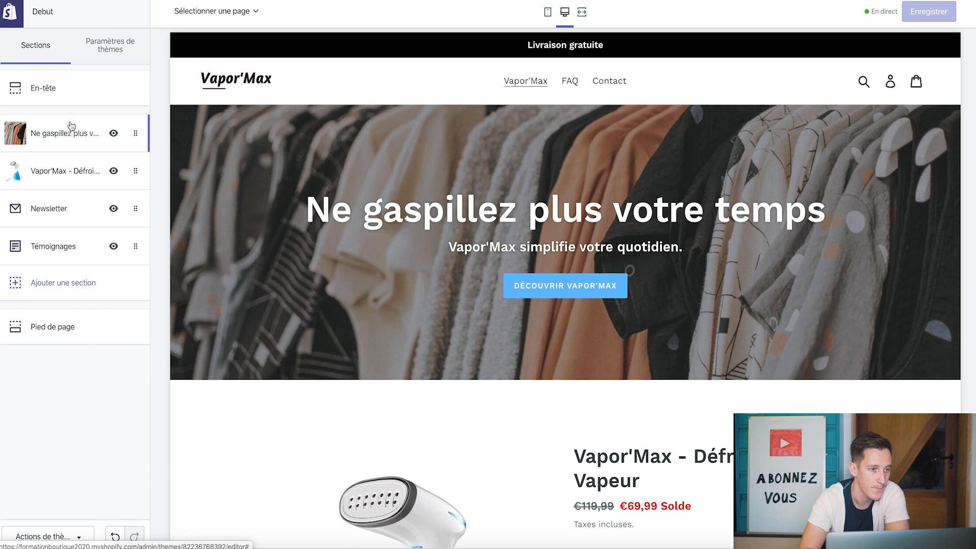
Step: Leave the theme editor, compare the plans under "Forfait et autorisations" and choose the Basic Shopify plan at $29 per month
click(11, 13)
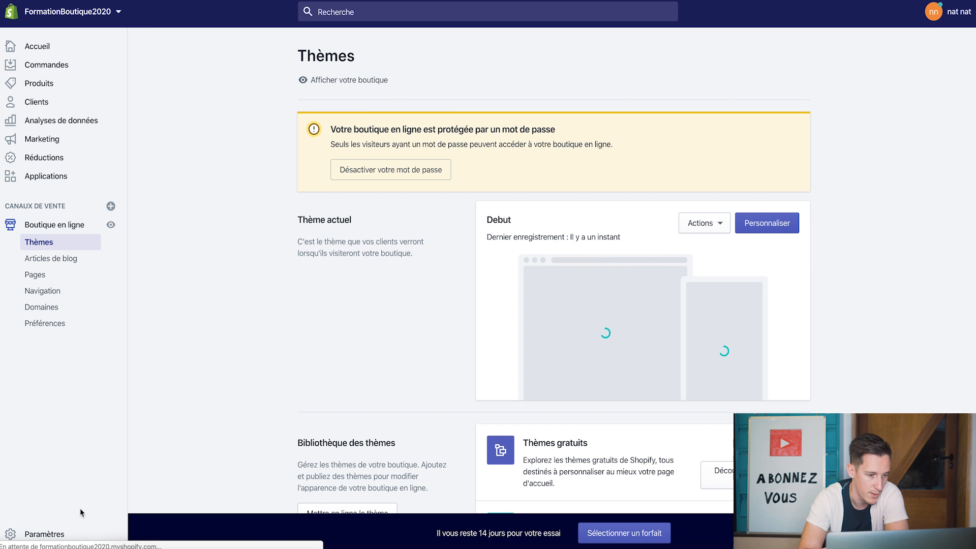
click(40, 533)
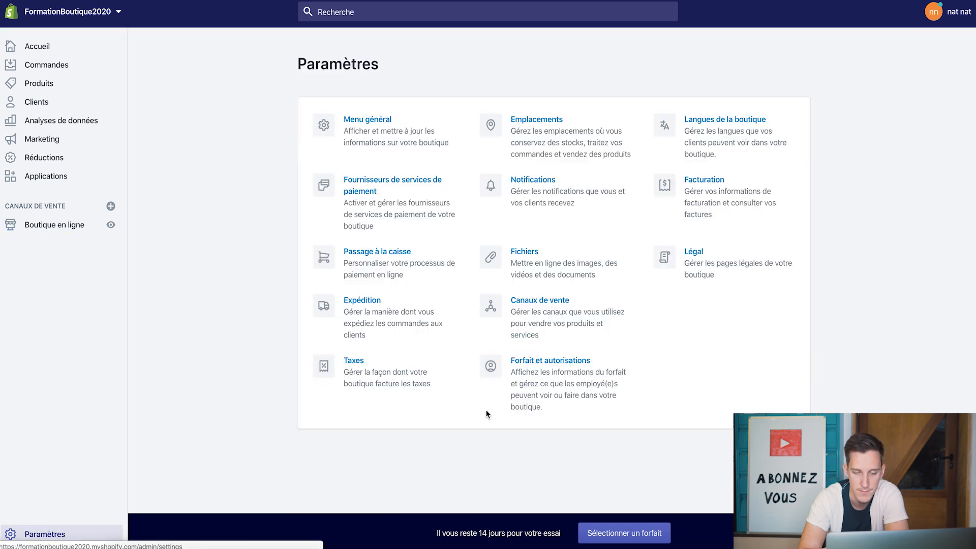
click(544, 372)
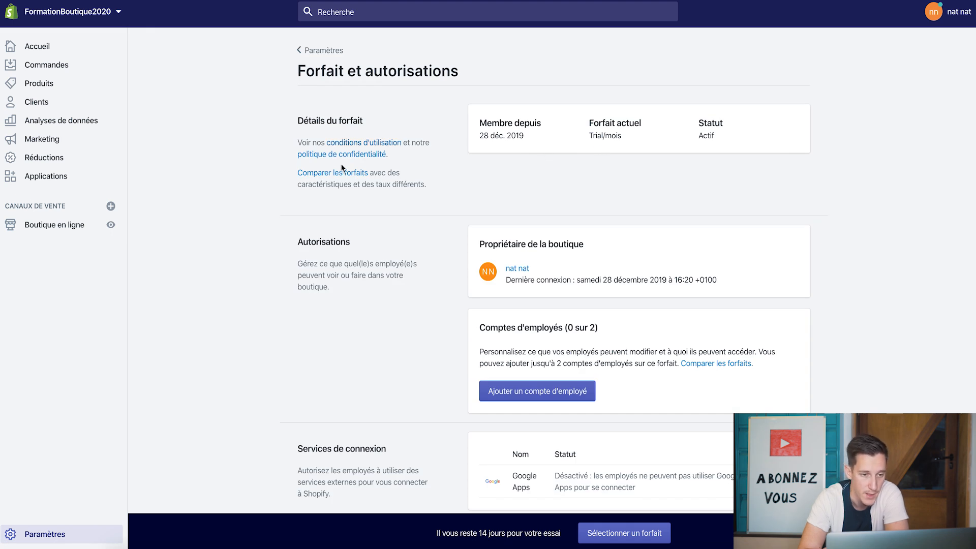
click(328, 174)
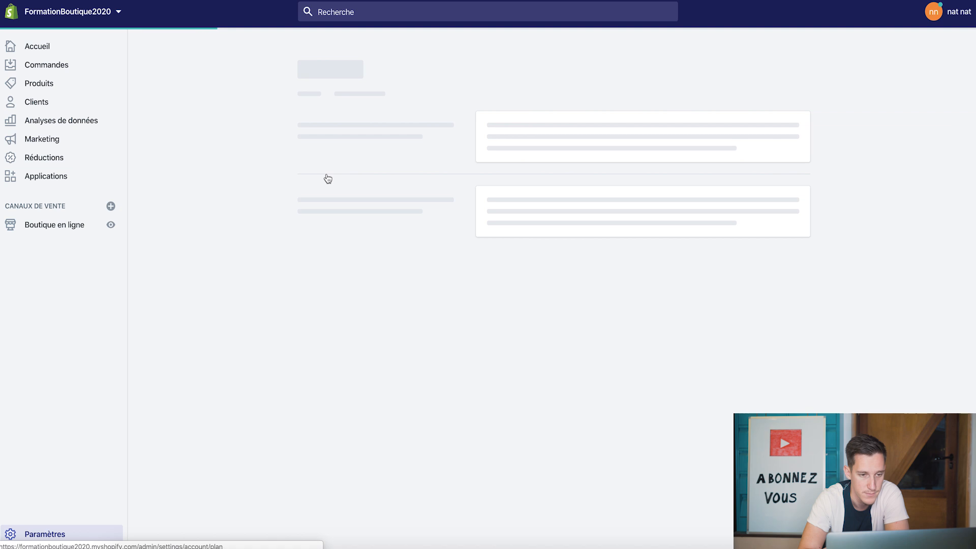
scroll(368, 319, down, 5)
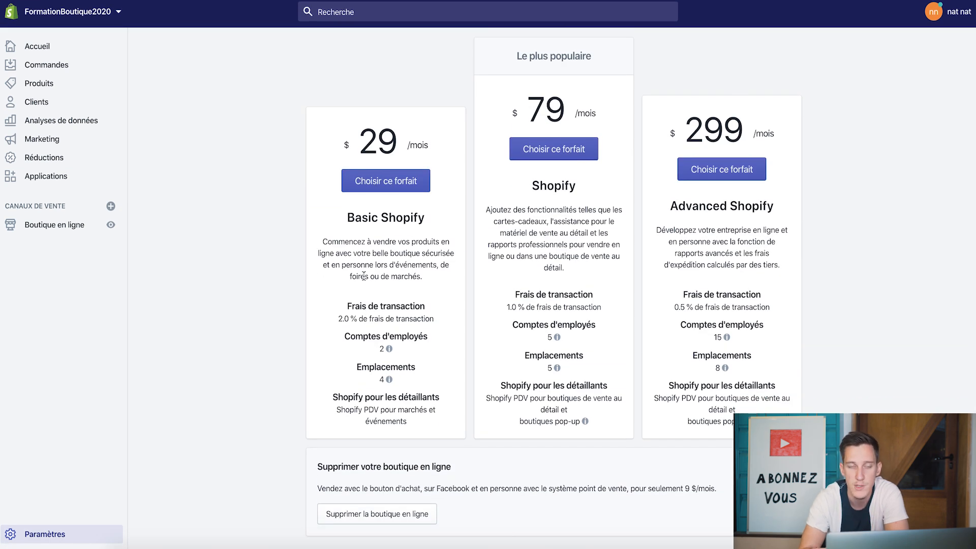
click(379, 187)
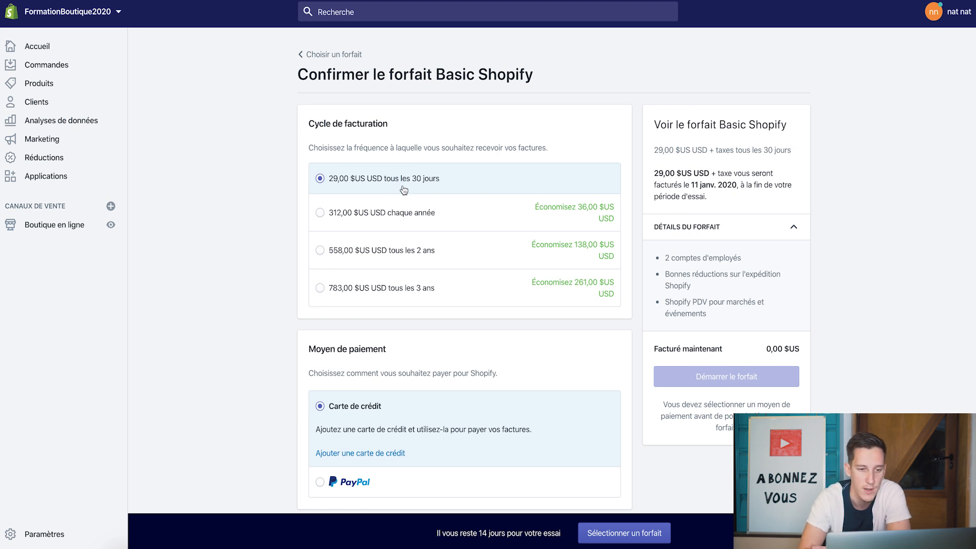
Step: Review the Basic Shopify plan's billing cycle and payment options, and examine the password protection section in the online store preferences
scroll(388, 290, down, 2)
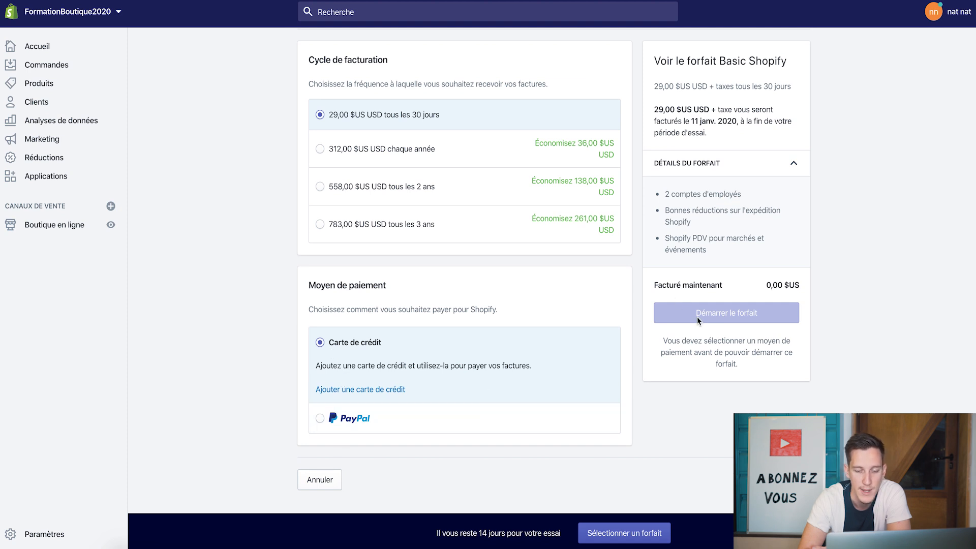
scroll(697, 316, up, 2)
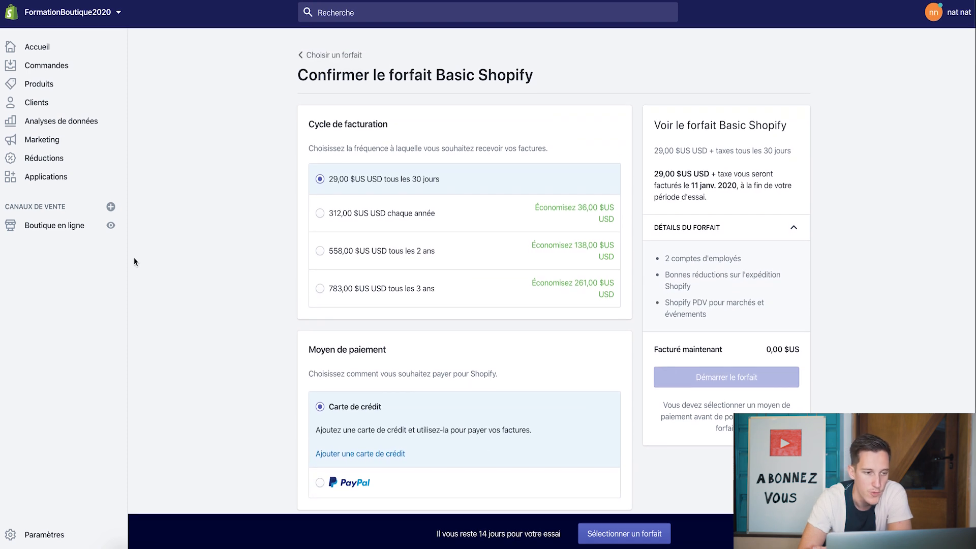
click(65, 233)
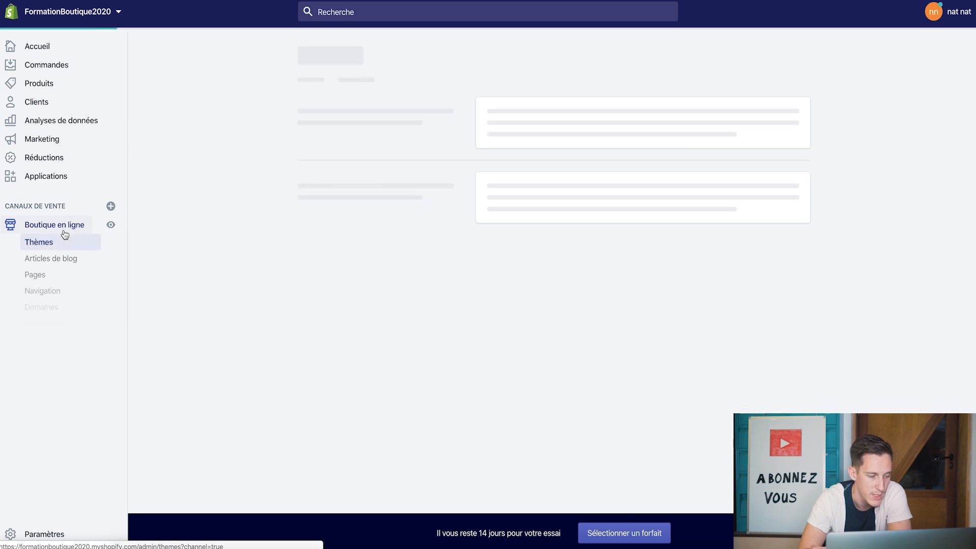
click(44, 328)
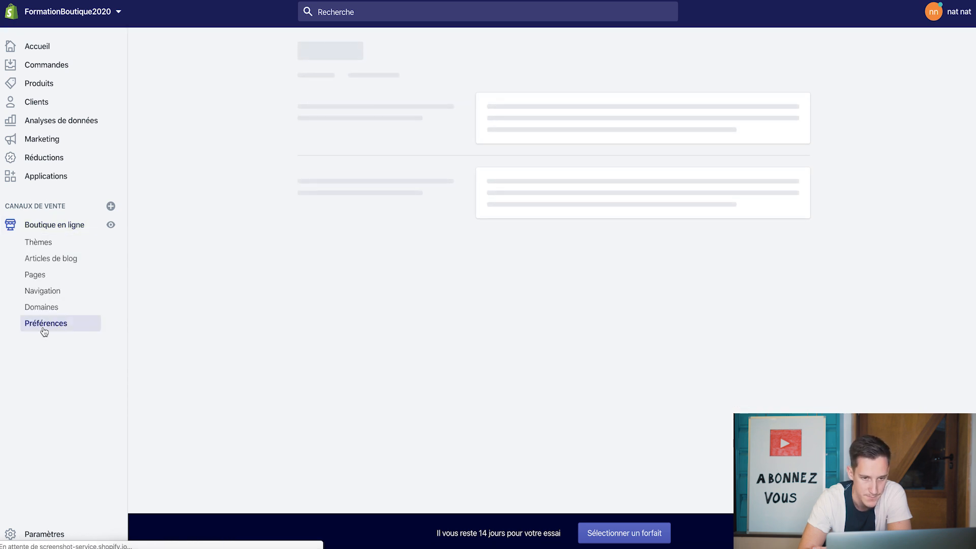
scroll(369, 345, down, 8)
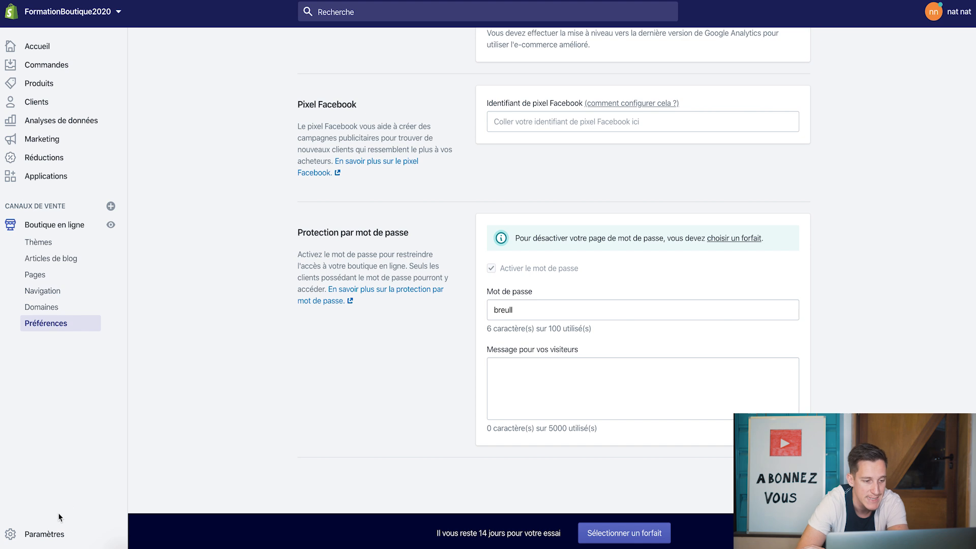
Step: Open "Forfait et autorisations" in the store settings and examine the options for suspending or closing the store
click(45, 534)
click(536, 375)
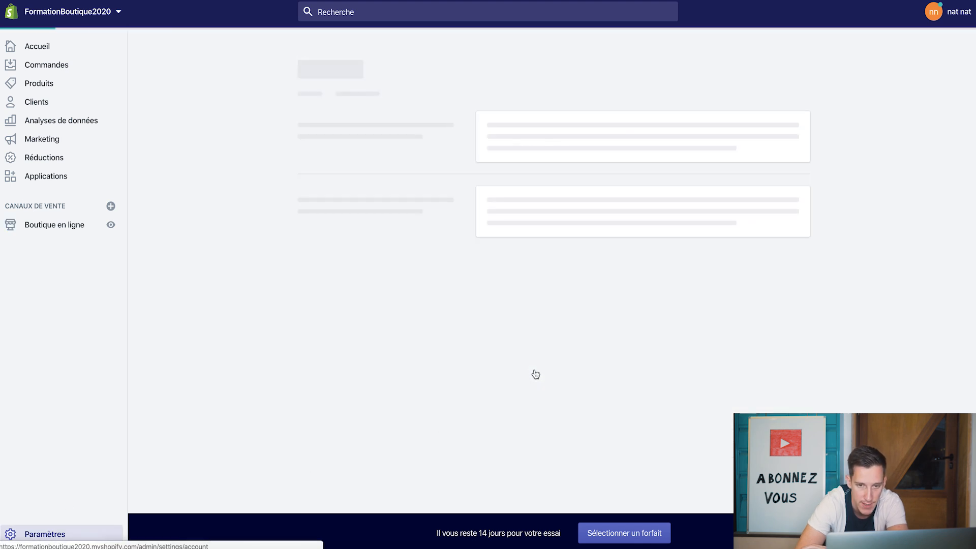
scroll(539, 374, down, 10)
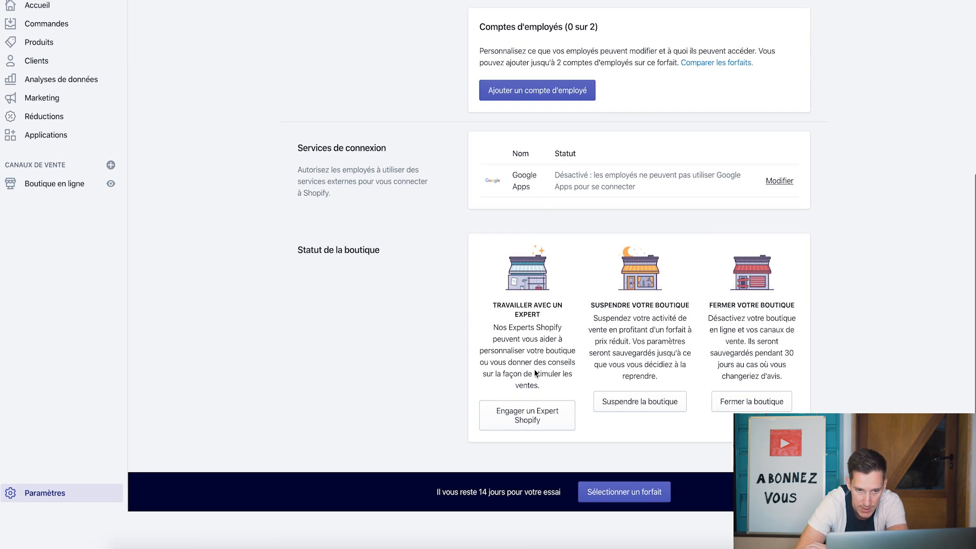
scroll(661, 437, up, 1)
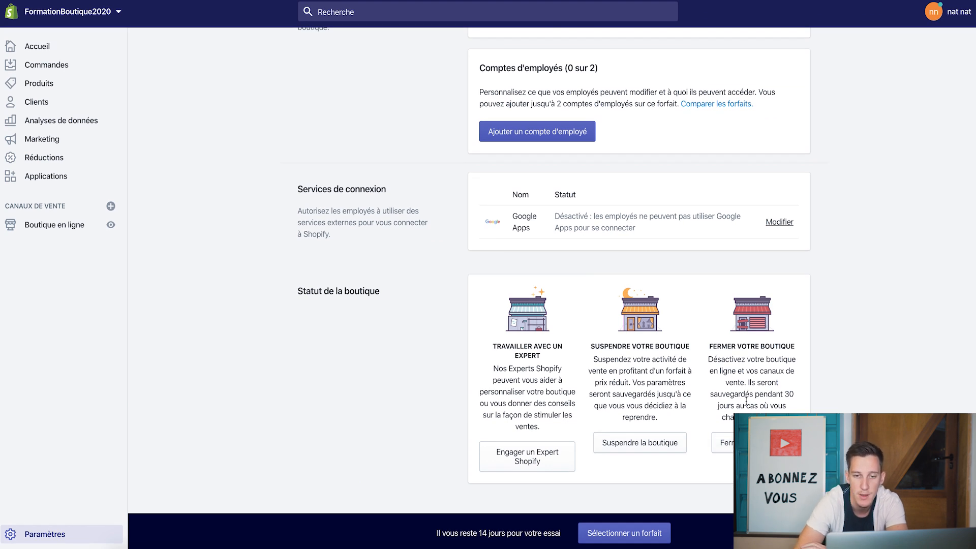
scroll(666, 251, up, 6)
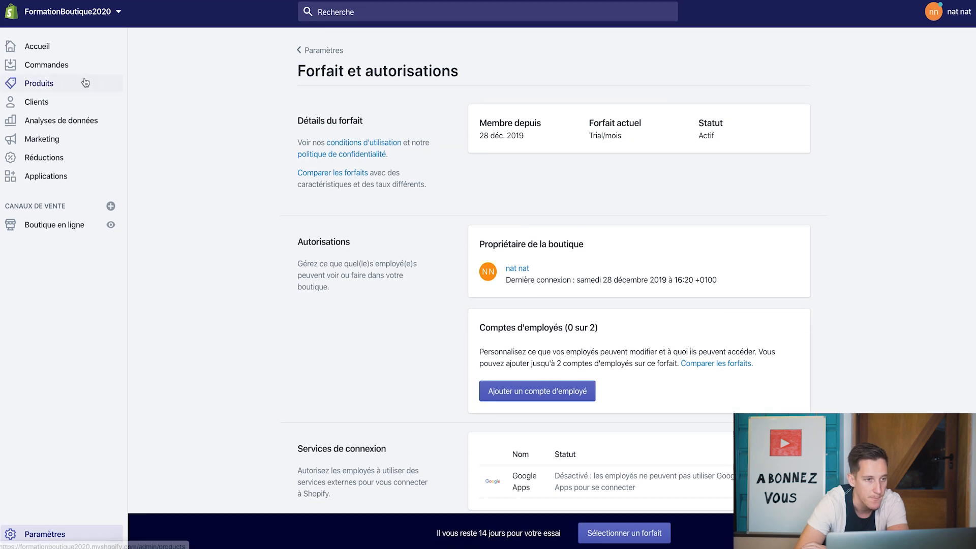
Step: Return to the admin home page, switch to the storefront preview and review the Vapor'Max home page down to its product description
click(39, 45)
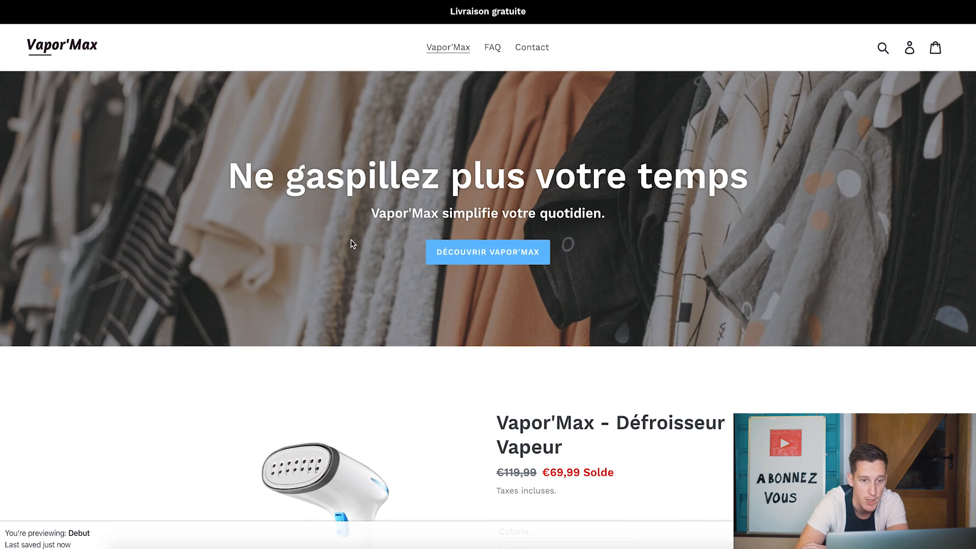
scroll(353, 243, down, 10)
scroll(351, 239, down, 20)
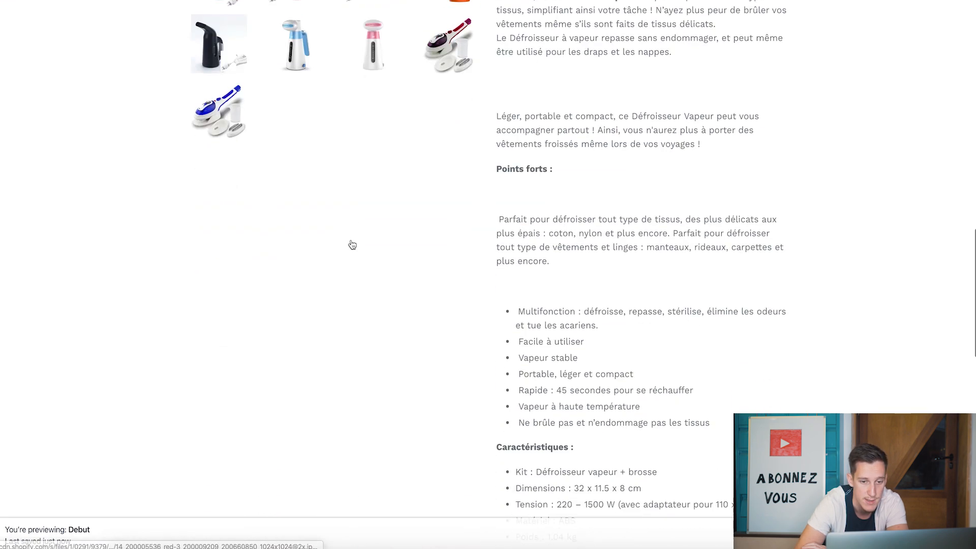
scroll(351, 239, up, 20)
scroll(350, 243, up, 10)
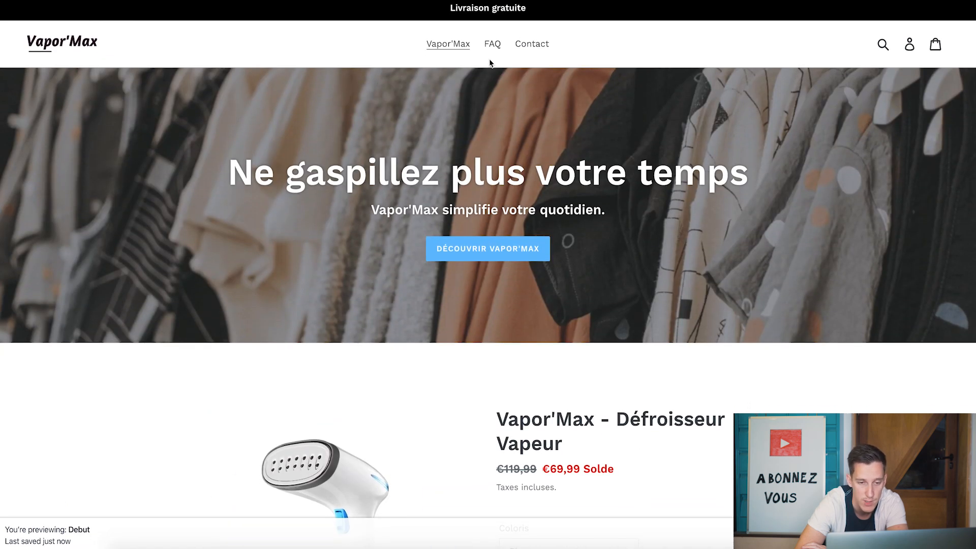
scroll(481, 145, down, 9)
scroll(480, 144, up, 2)
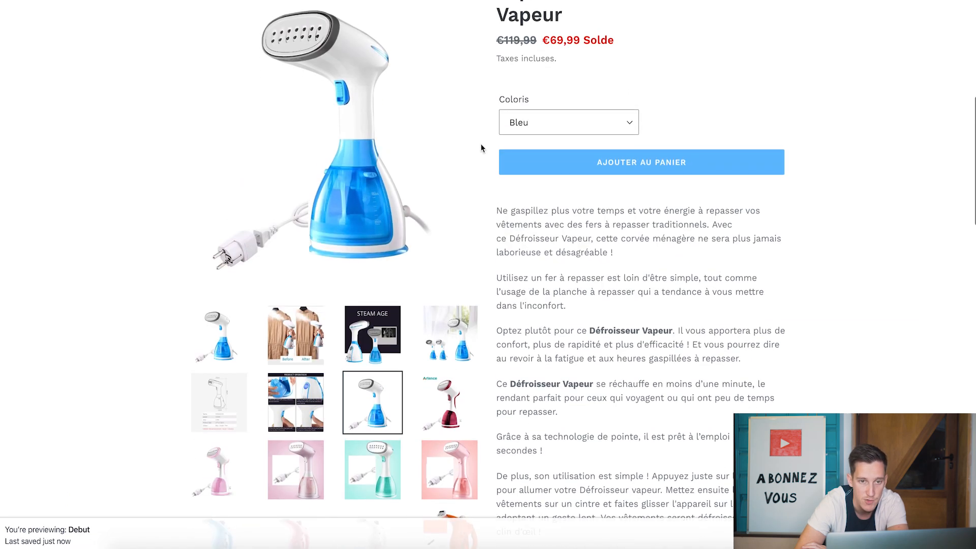
Step: Add one Vapor'Max steamer in the Bleu colour to the cart, view the cart and try to proceed to checkout
click(633, 155)
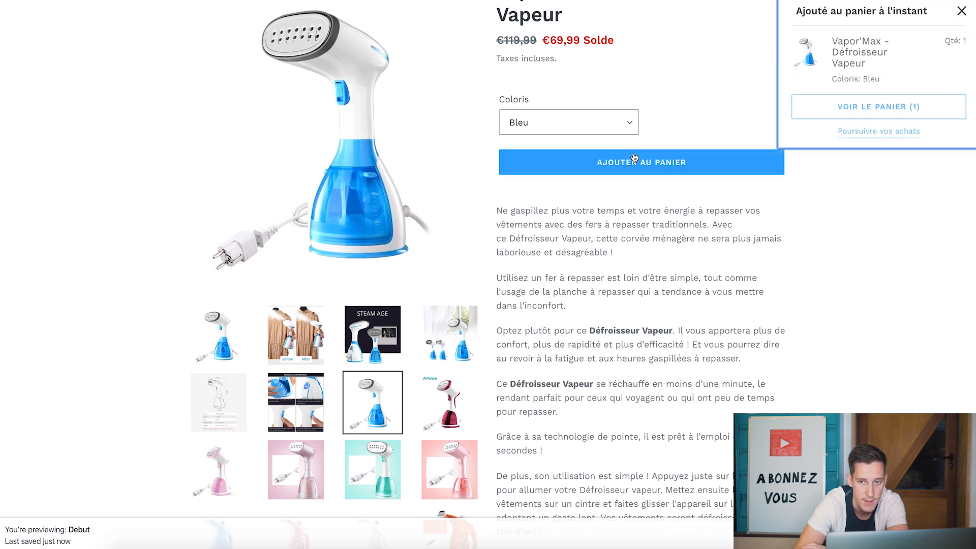
click(875, 113)
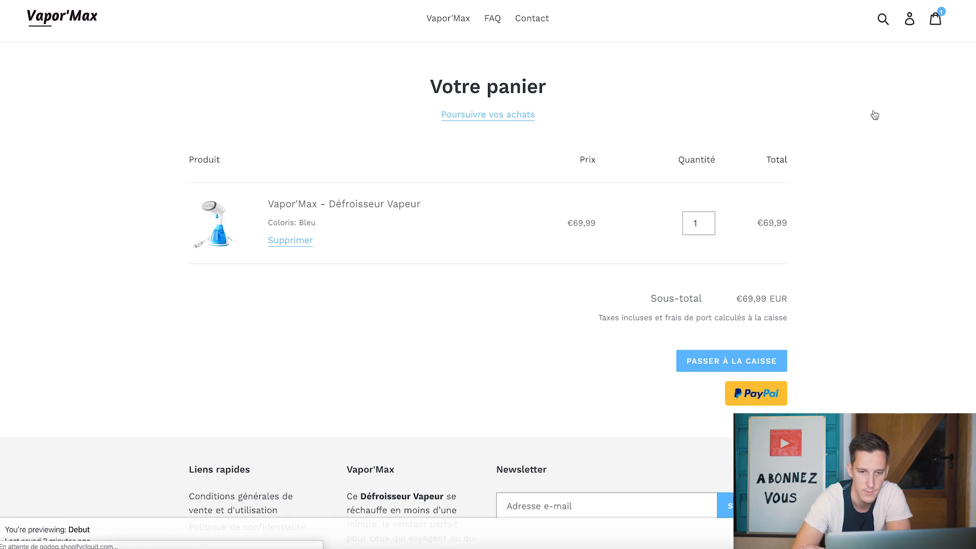
click(721, 361)
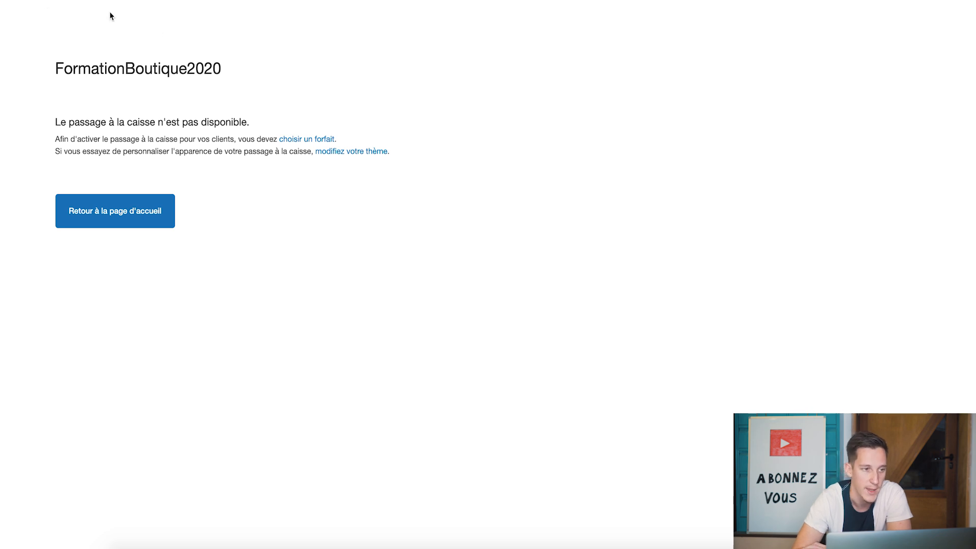
Step: Leave the checkout page, return to the store admin and open the list of all orders under "Commandes"
key(alt+Left)
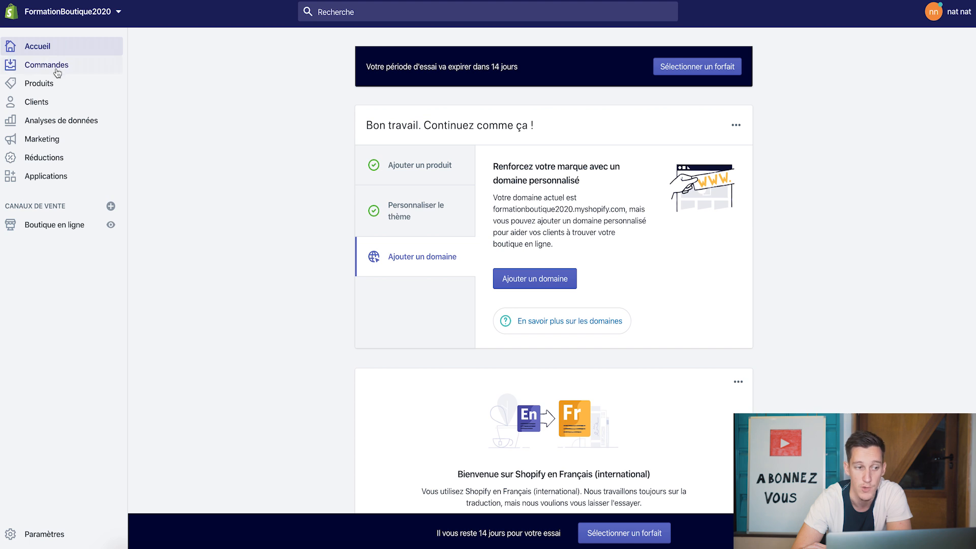
click(58, 70)
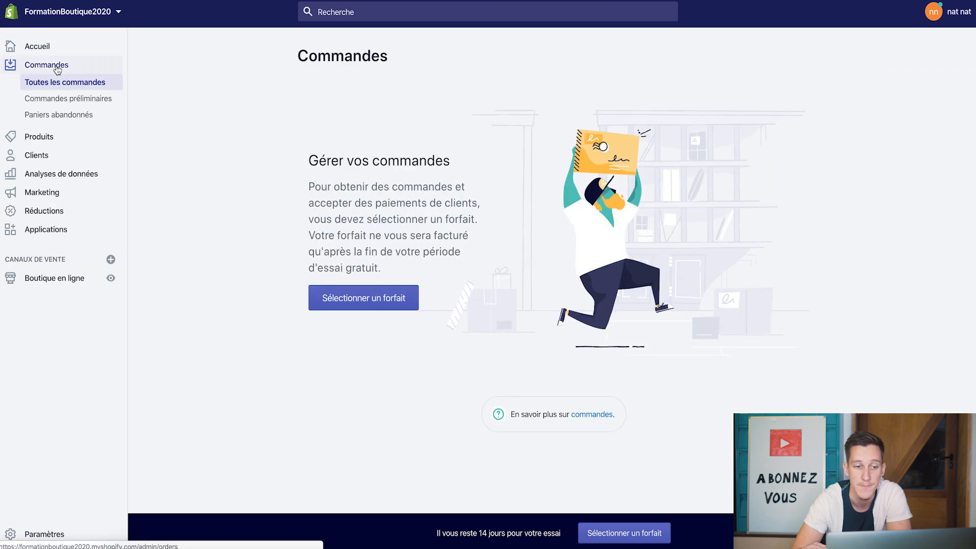